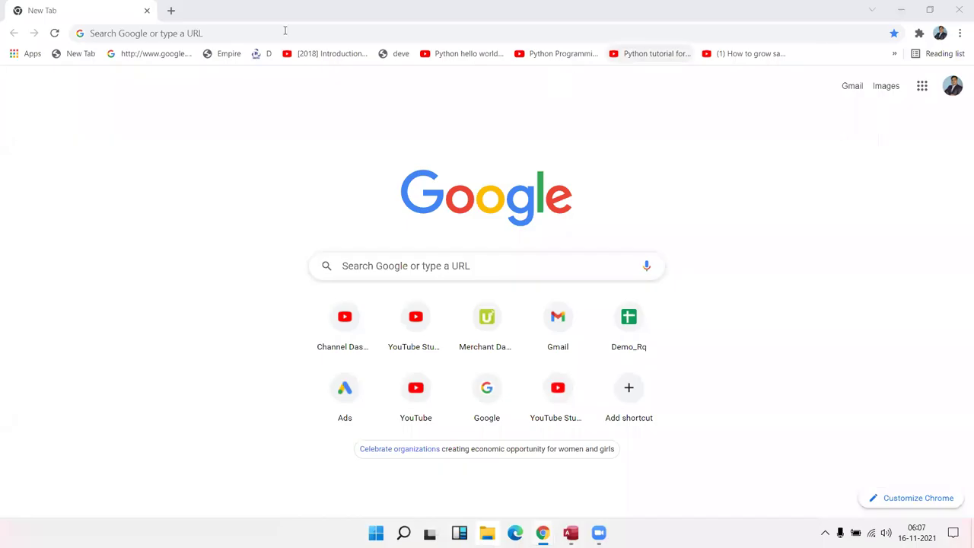
- Go to Google Drive's My Drive by typing 'dr' and accepting the drive.google.com autocomplete
{"action": "left_click", "coordinate": [285, 31]}
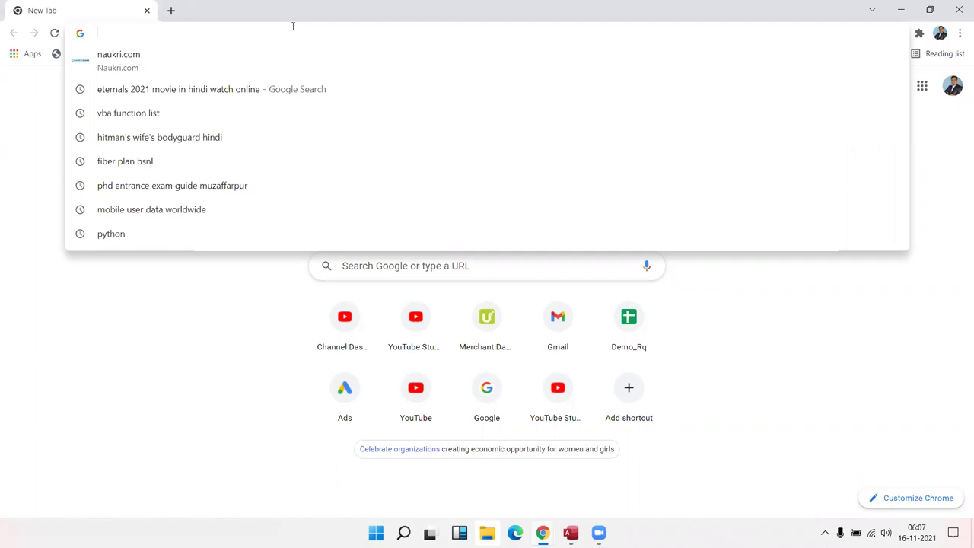
{"action": "type", "text": "dr"}
{"action": "key", "text": "Return"}
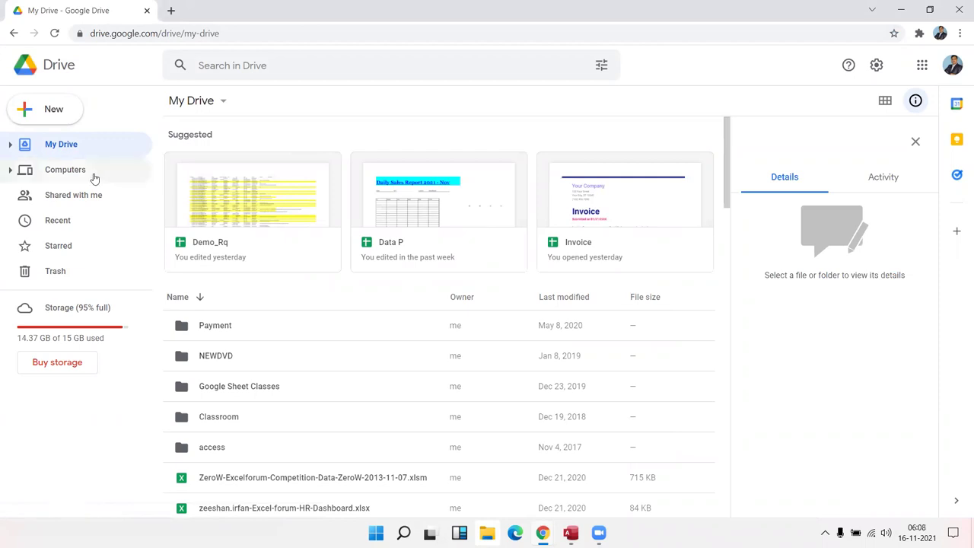
- Start a new Google Sheets spreadsheet From a template via Drive's New menu
{"action": "left_click", "coordinate": [49, 111]}
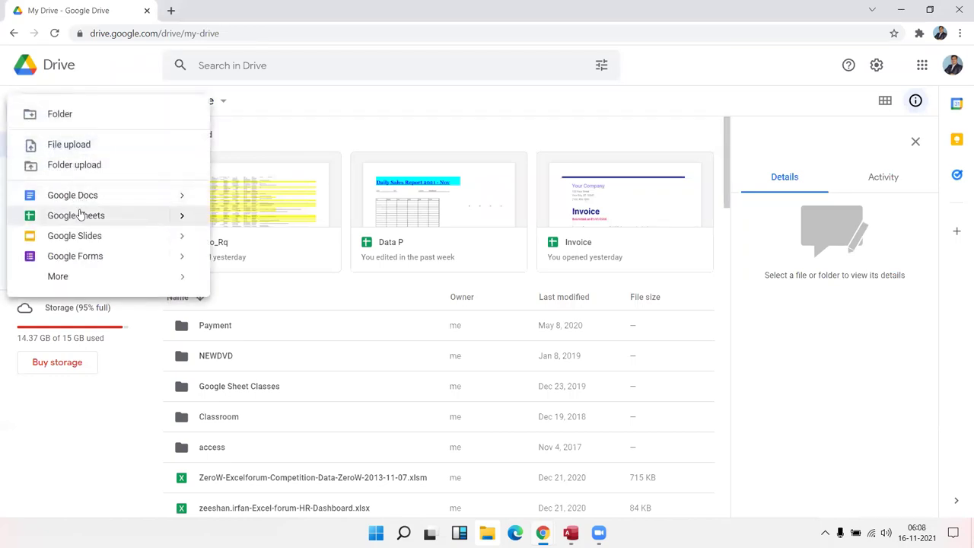
{"action": "left_click", "coordinate": [183, 216]}
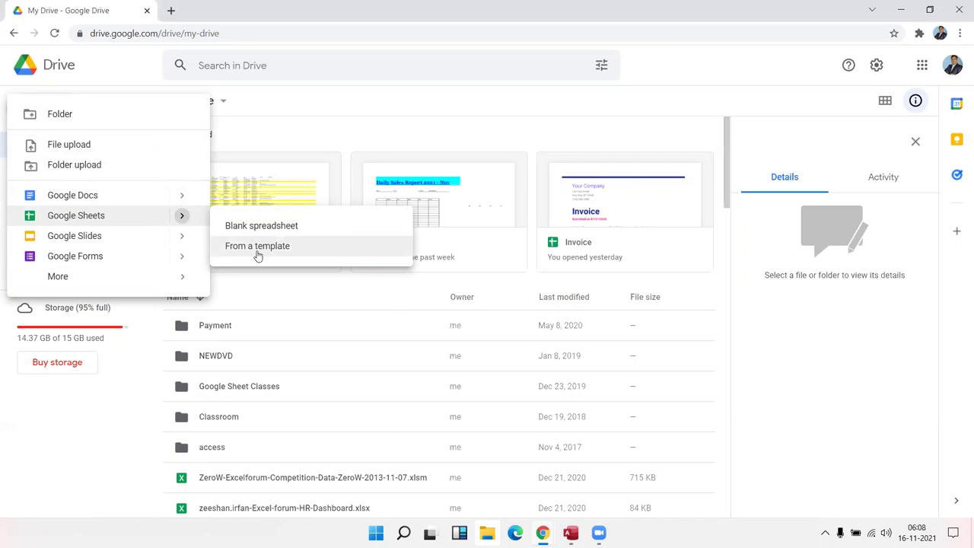
{"action": "left_click", "coordinate": [258, 246]}
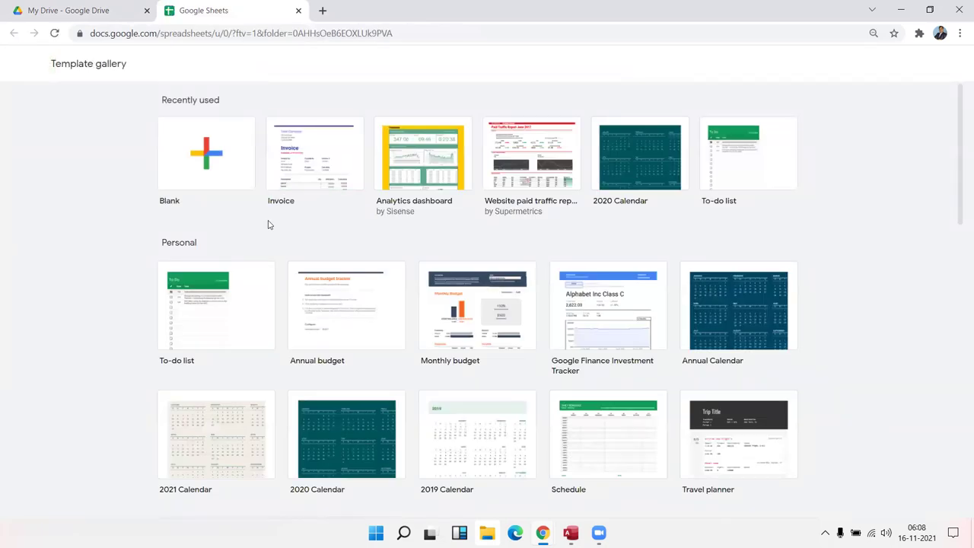
{"action": "scroll", "coordinate": [350, 183], "scroll_direction": "down", "scroll_amount": 10}
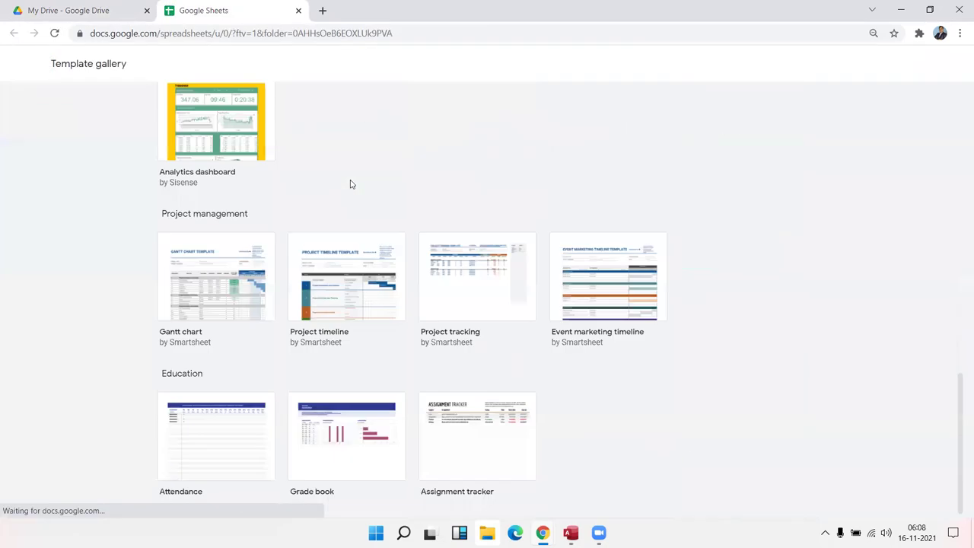
{"action": "scroll", "coordinate": [350, 183], "scroll_direction": "up", "scroll_amount": 10}
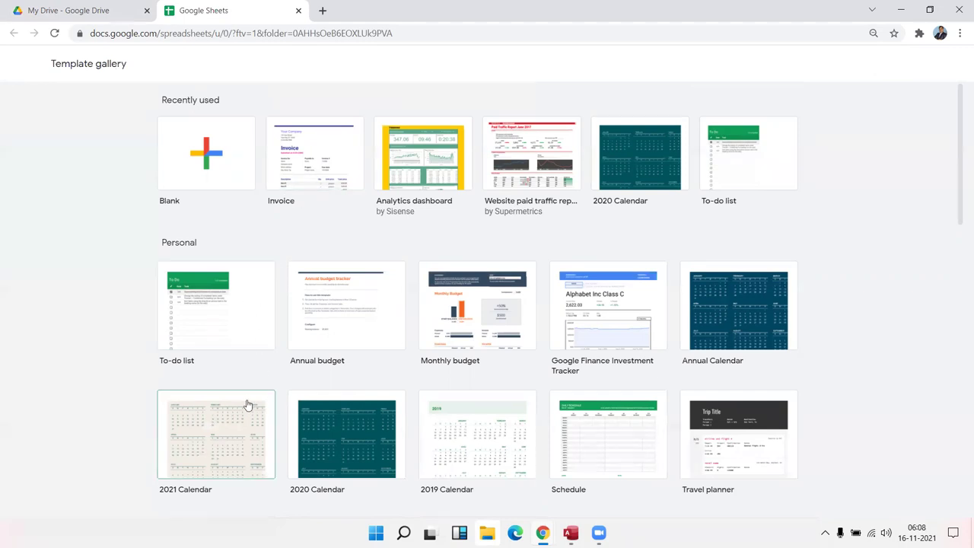
{"action": "scroll", "coordinate": [246, 404], "scroll_direction": "down", "scroll_amount": 4}
{"action": "scroll", "coordinate": [254, 393], "scroll_direction": "down", "scroll_amount": 4}
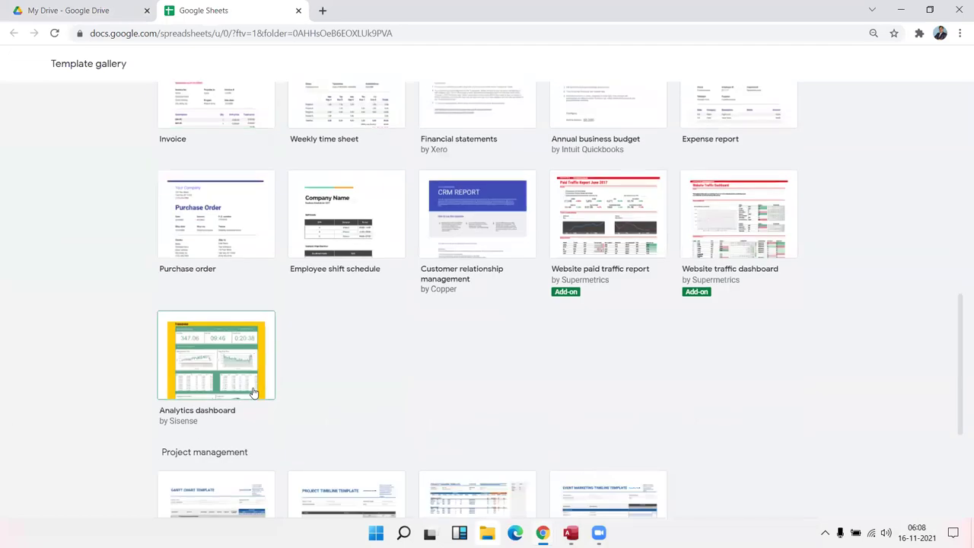
{"action": "scroll", "coordinate": [254, 393], "scroll_direction": "down", "scroll_amount": 3}
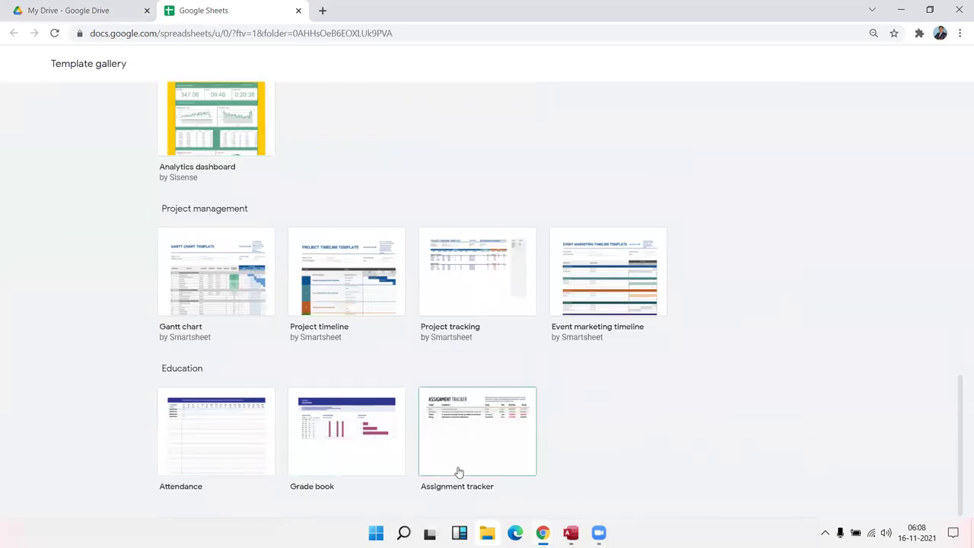
{"action": "scroll", "coordinate": [459, 473], "scroll_direction": "up", "scroll_amount": 7}
{"action": "scroll", "coordinate": [459, 472], "scroll_direction": "up", "scroll_amount": 3}
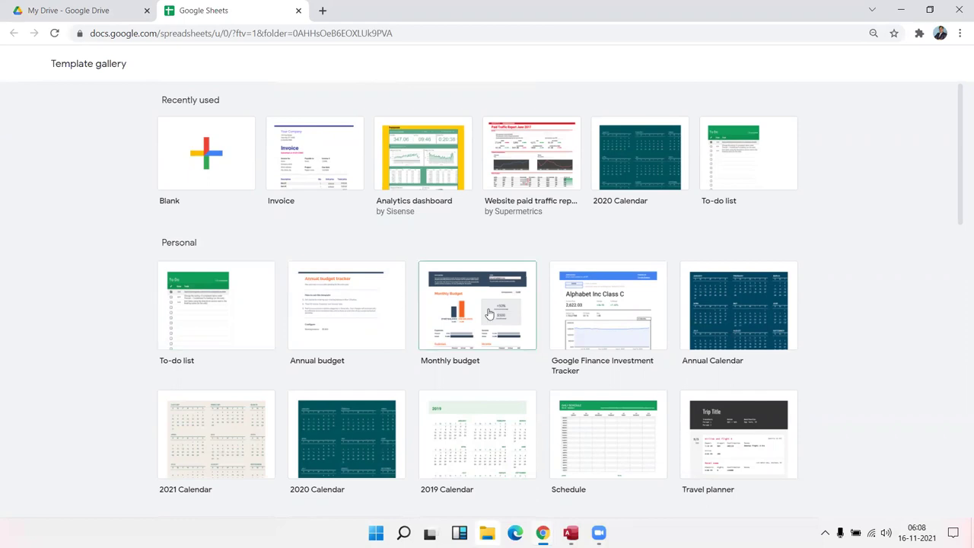
{"action": "scroll", "coordinate": [489, 313], "scroll_direction": "down", "scroll_amount": 4}
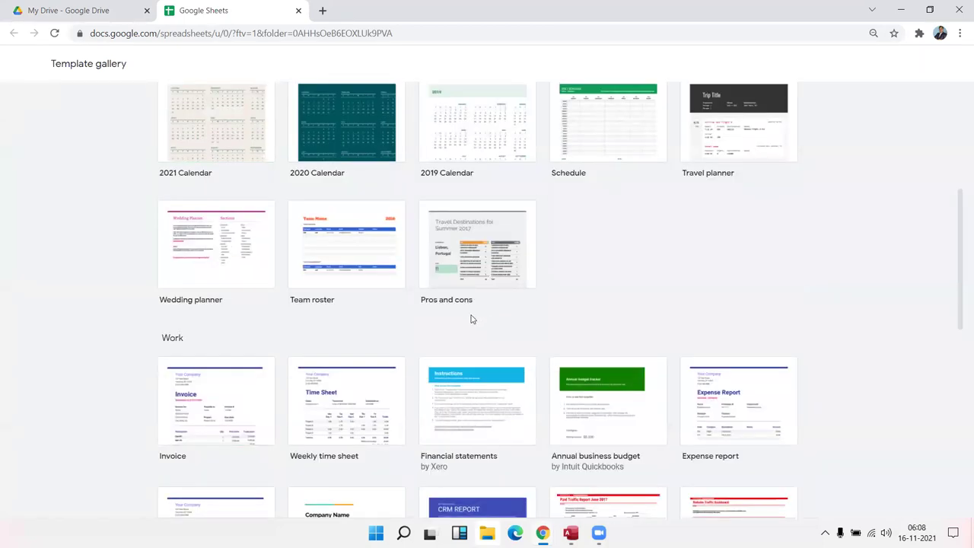
{"action": "scroll", "coordinate": [467, 319], "scroll_direction": "down", "scroll_amount": 5}
{"action": "scroll", "coordinate": [416, 381], "scroll_direction": "up", "scroll_amount": 2}
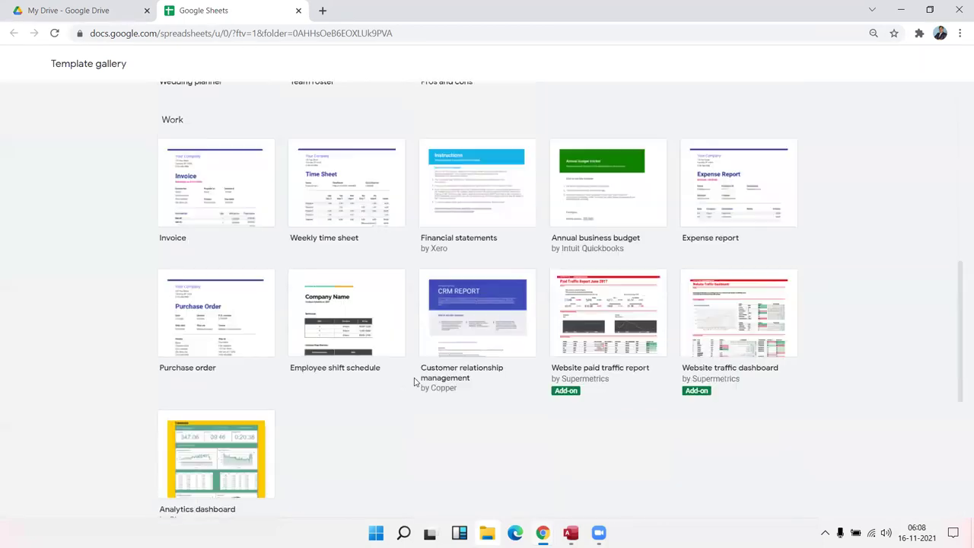
{"action": "scroll", "coordinate": [416, 373], "scroll_direction": "up", "scroll_amount": 7}
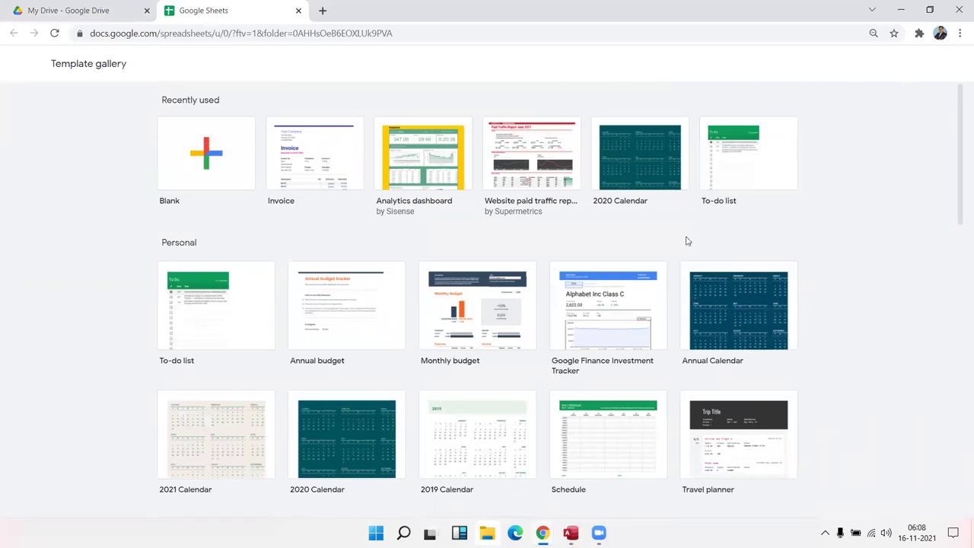
{"action": "scroll", "coordinate": [685, 238], "scroll_direction": "down", "scroll_amount": 4}
{"action": "scroll", "coordinate": [684, 238], "scroll_direction": "up", "scroll_amount": 4}
- Close the template gallery and open the suggested Data P spreadsheet from My Drive
{"action": "left_click", "coordinate": [298, 11]}
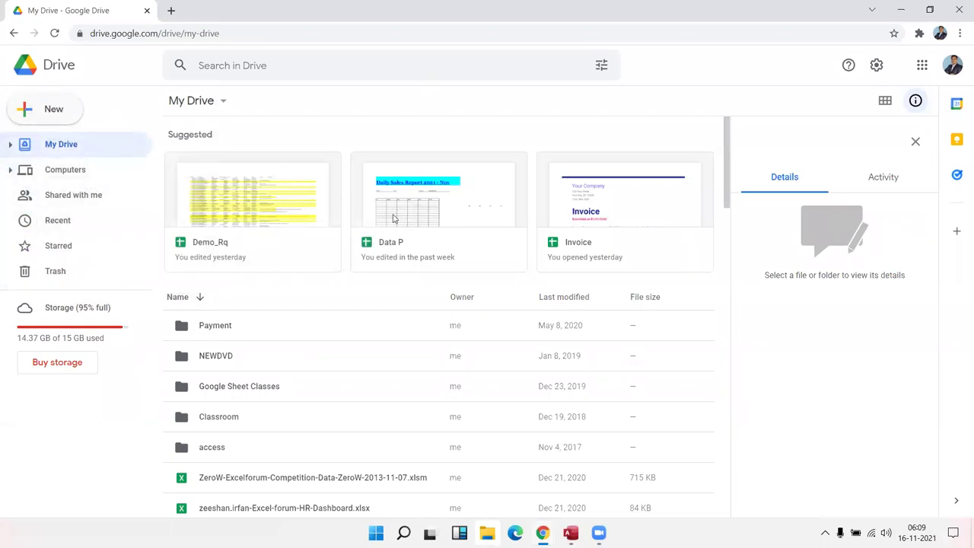
{"action": "left_click", "coordinate": [393, 219]}
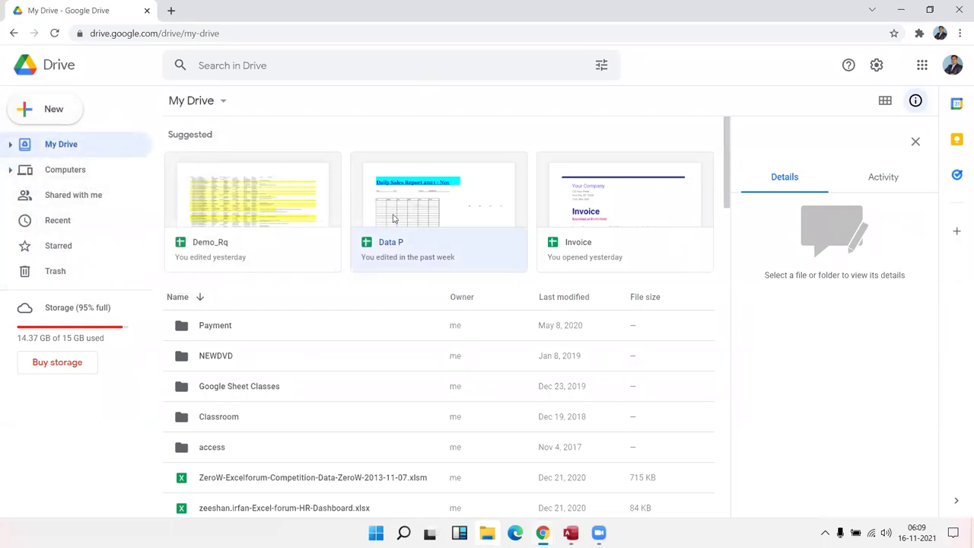
{"action": "double_click", "coordinate": [395, 218]}
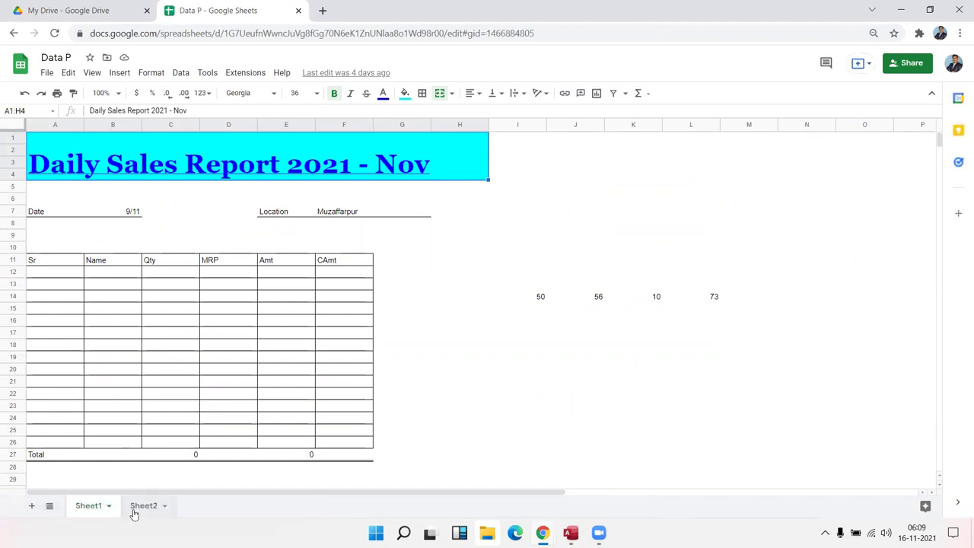
- Show Sheet2's JAN–DEC monthly table in Data P and select cell D13
{"action": "left_click", "coordinate": [134, 511]}
{"action": "left_click", "coordinate": [97, 508]}
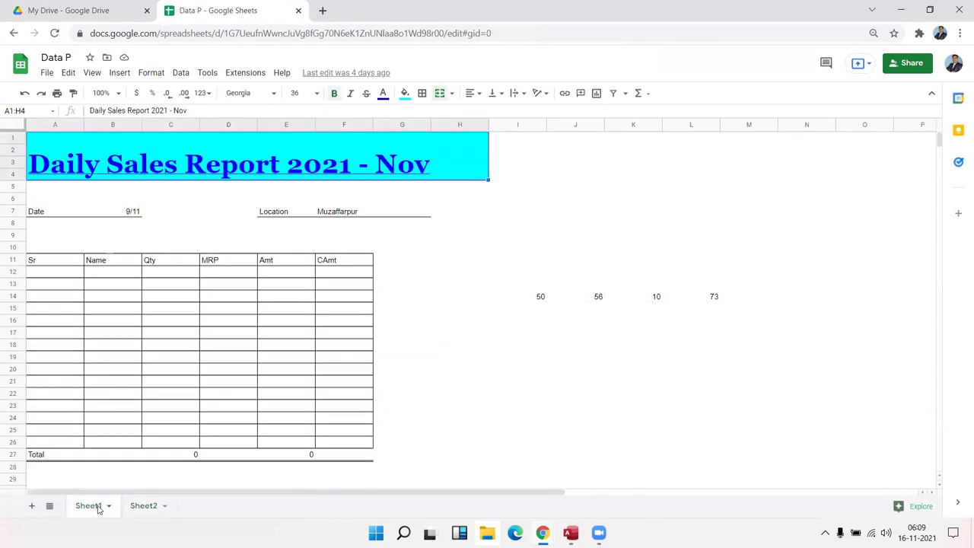
{"action": "left_click", "coordinate": [128, 508]}
{"action": "left_click", "coordinate": [251, 289]}
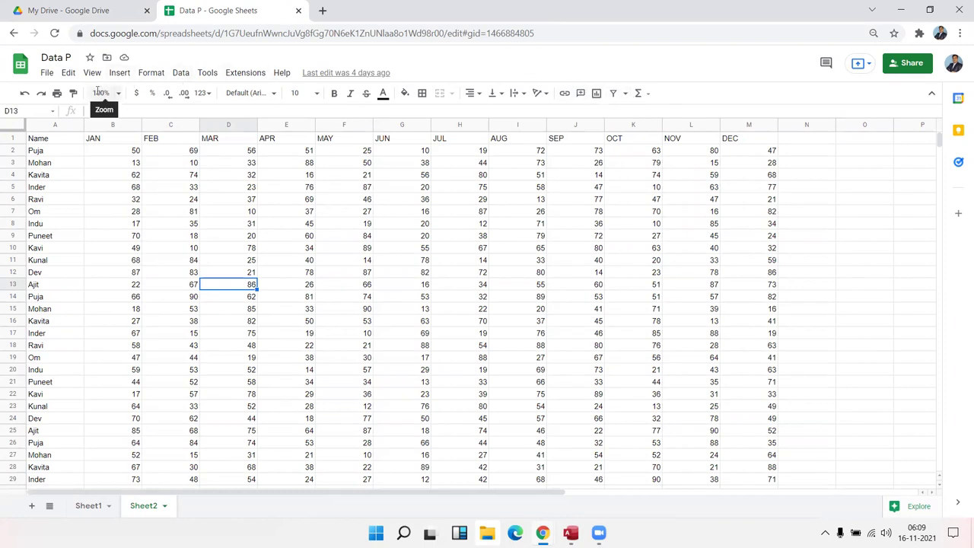
- In File > Open, browse the Shared with me, Starred, Recent and Upload sections
{"action": "left_click", "coordinate": [48, 74]}
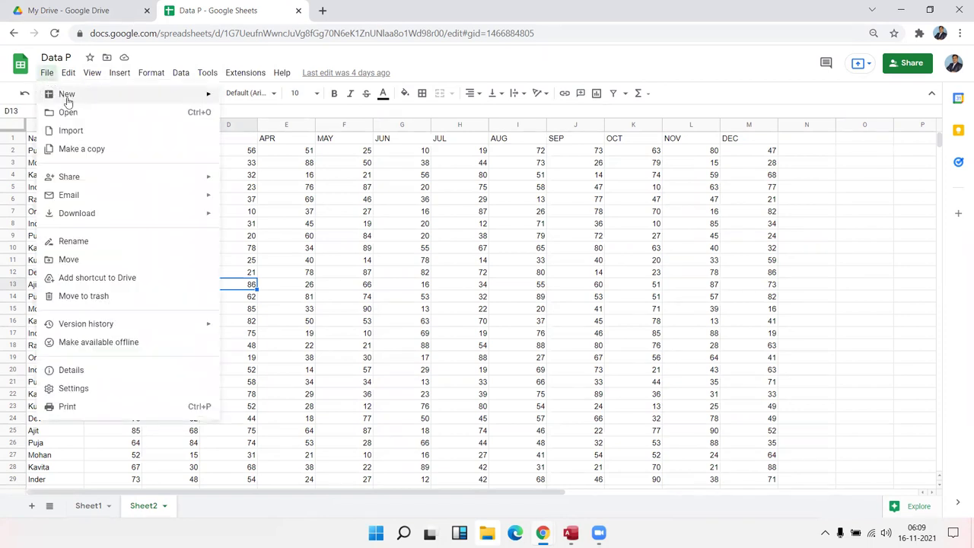
{"action": "mouse_move", "coordinate": [67, 93]}
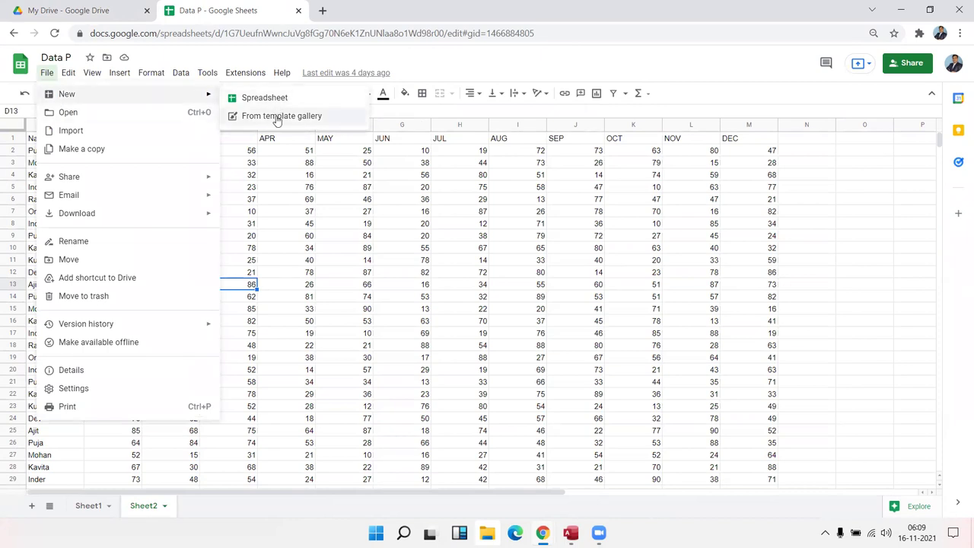
{"action": "left_click", "coordinate": [162, 112]}
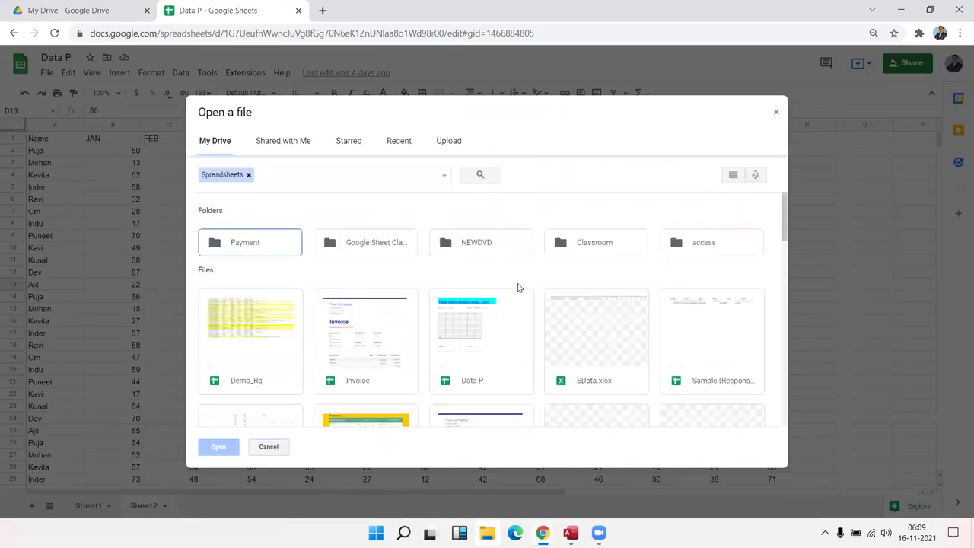
{"action": "left_click", "coordinate": [274, 146]}
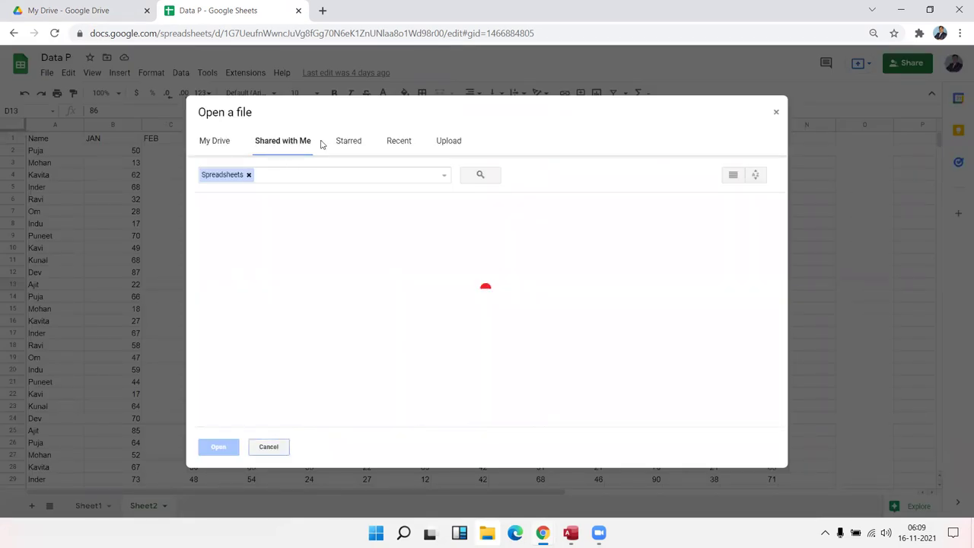
{"action": "left_click", "coordinate": [356, 146]}
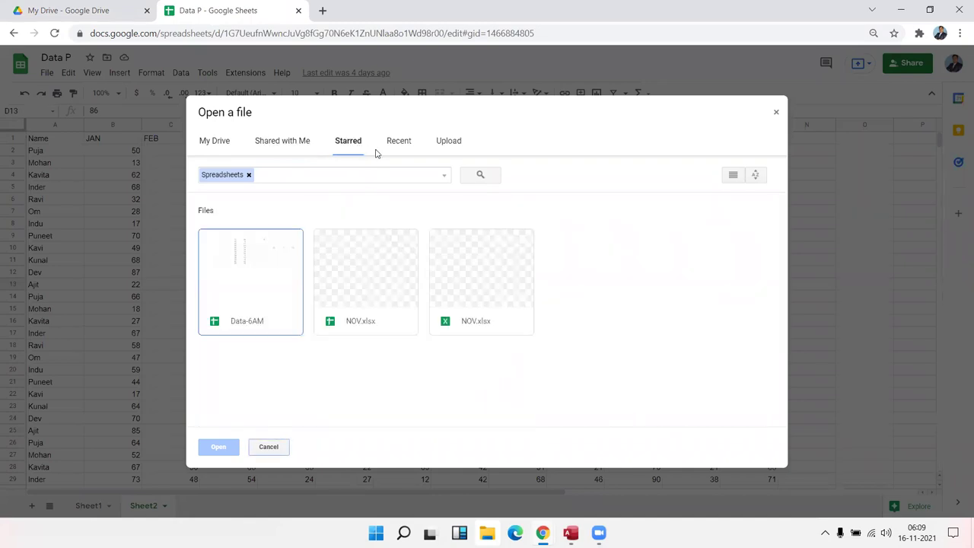
{"action": "left_click", "coordinate": [398, 144]}
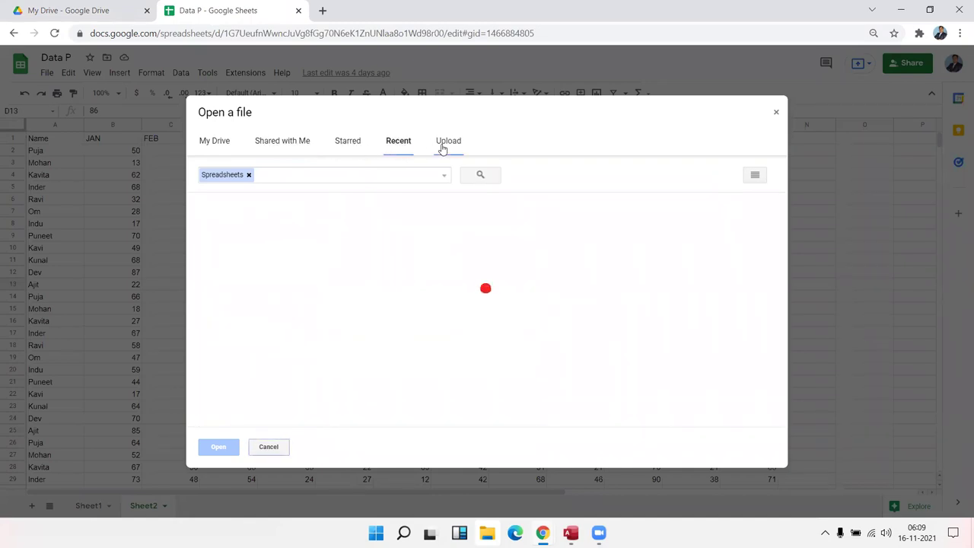
{"action": "left_click", "coordinate": [444, 145]}
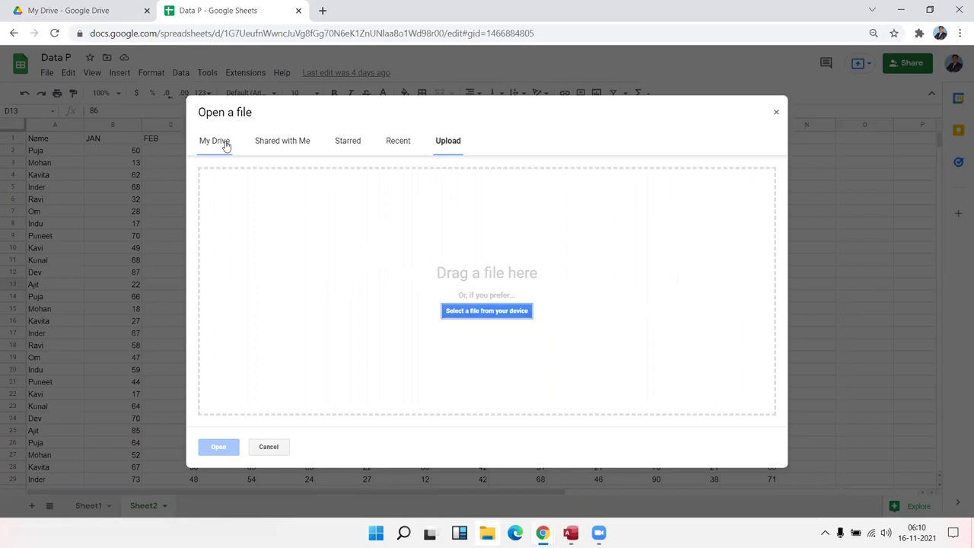
- Upload the att workbook from Downloads so it opens in Google Sheets
{"action": "left_click", "coordinate": [460, 316]}
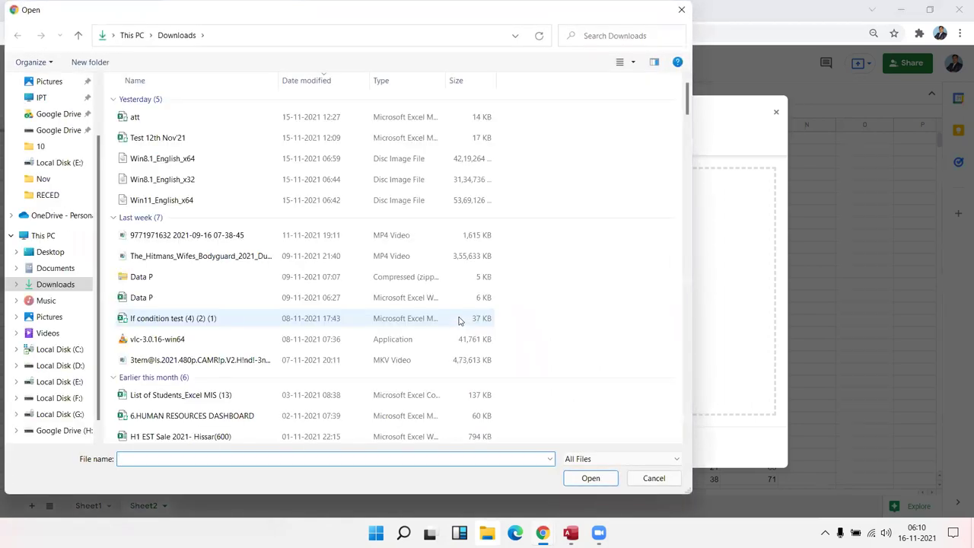
{"action": "left_click", "coordinate": [135, 117]}
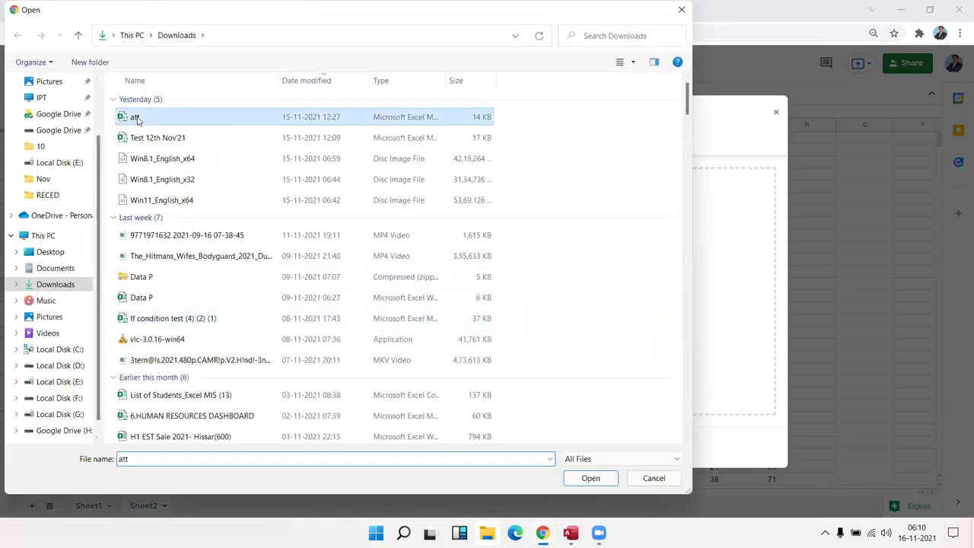
{"action": "left_click", "coordinate": [592, 480]}
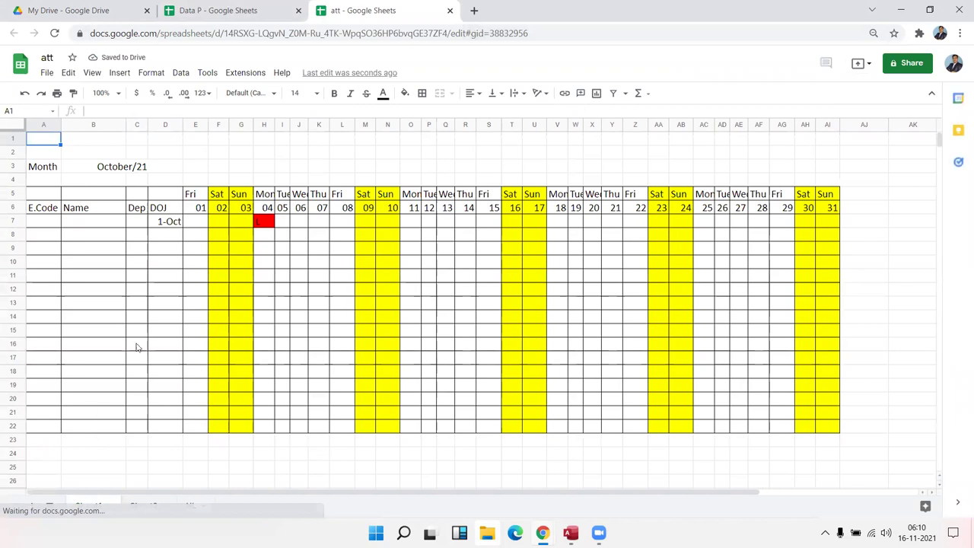
- Select cells O15, Z14 and AB13 in the att attendance grid
{"action": "left_click", "coordinate": [418, 334]}
{"action": "left_click", "coordinate": [630, 318]}
{"action": "left_click", "coordinate": [688, 303]}
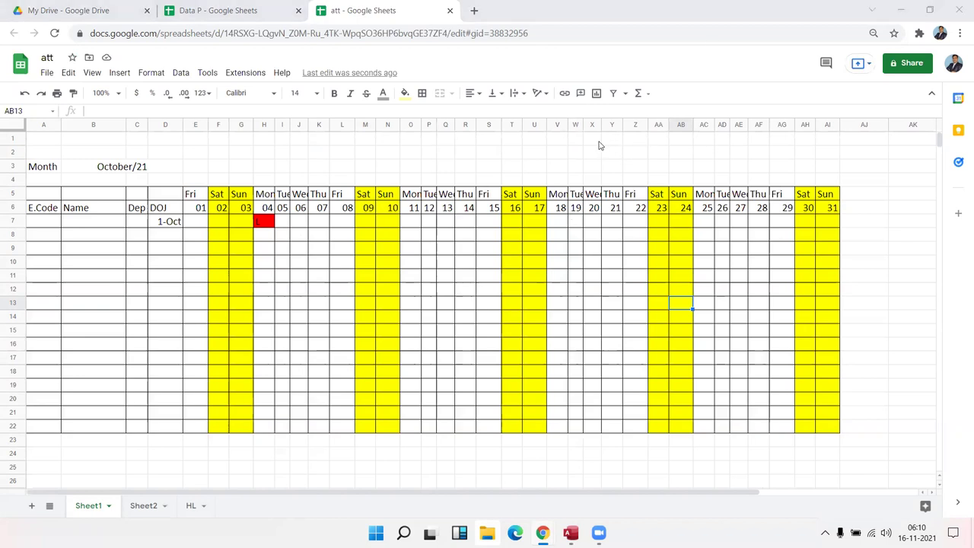
- Back in Data P, choose SData.xlsx from My Drive as the file to import
{"action": "left_click", "coordinate": [204, 10]}
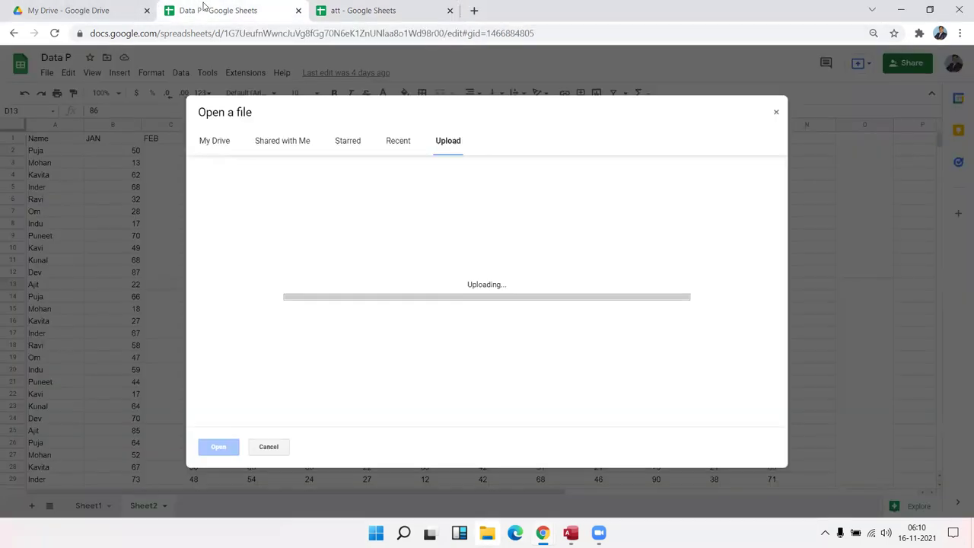
{"action": "left_click", "coordinate": [45, 72]}
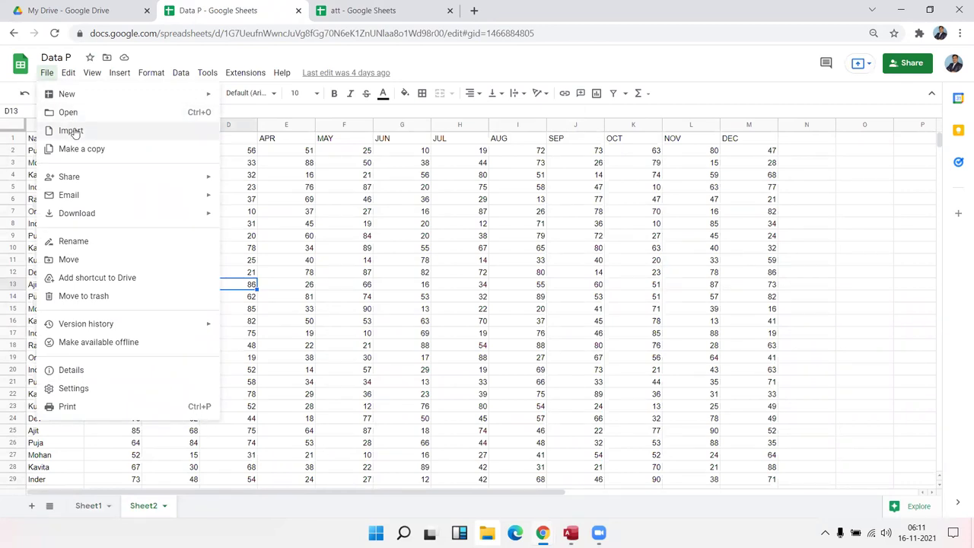
{"action": "left_click", "coordinate": [73, 130]}
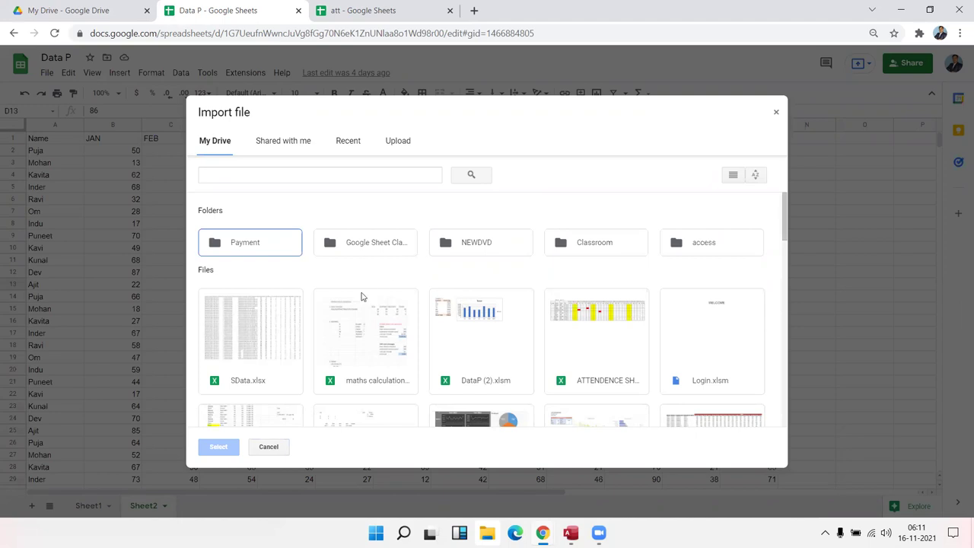
{"action": "left_click", "coordinate": [253, 329]}
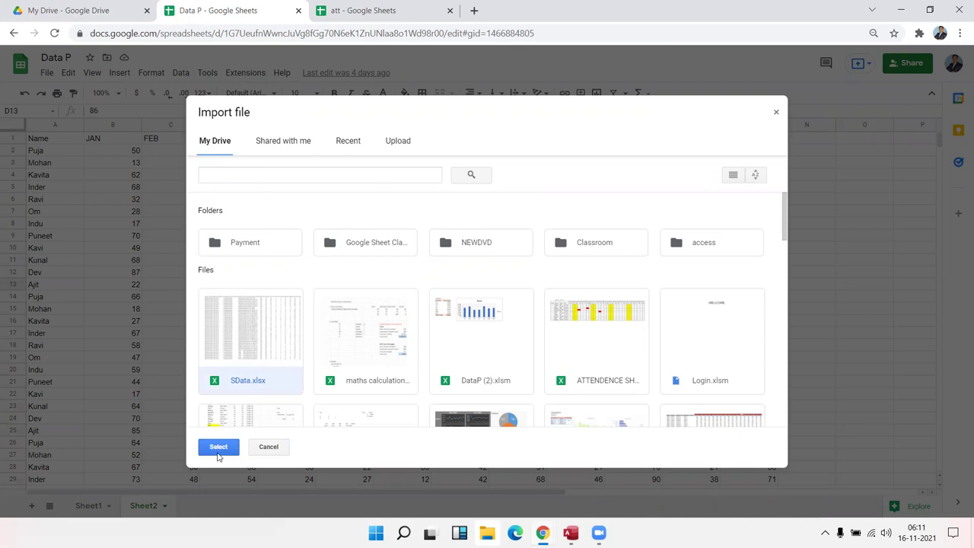
{"action": "left_click", "coordinate": [218, 447]}
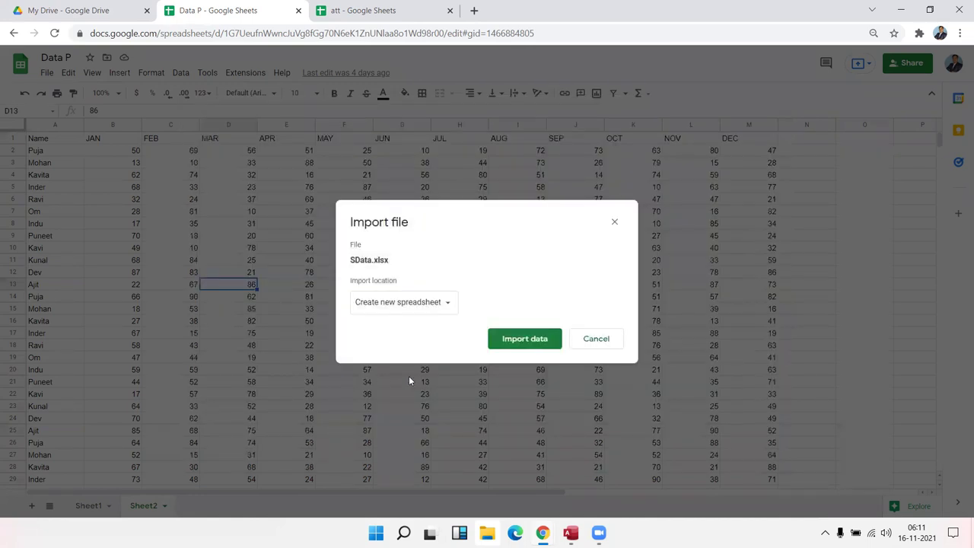
- Review the Import location choices for SData.xlsx, keeping Create new spreadsheet
{"action": "left_click", "coordinate": [502, 343]}
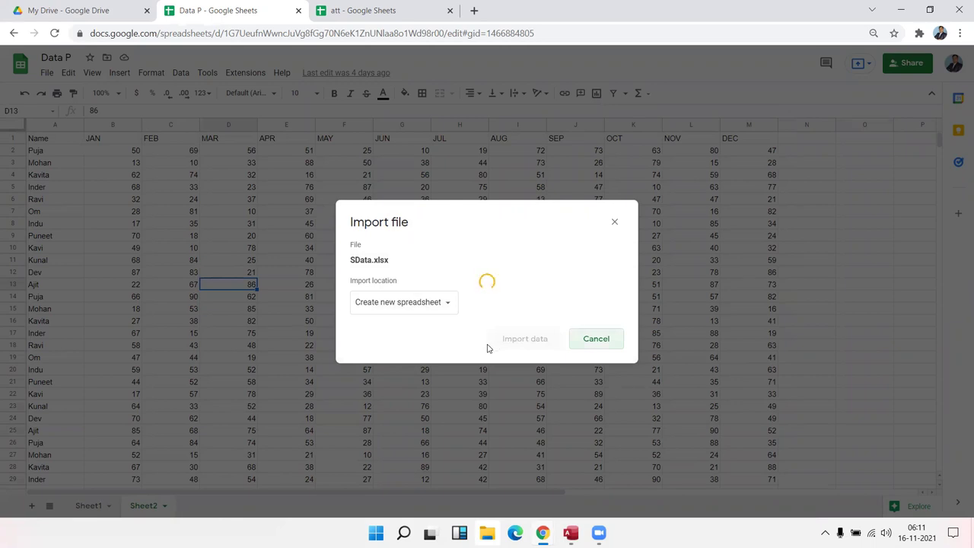
{"action": "left_click", "coordinate": [370, 307]}
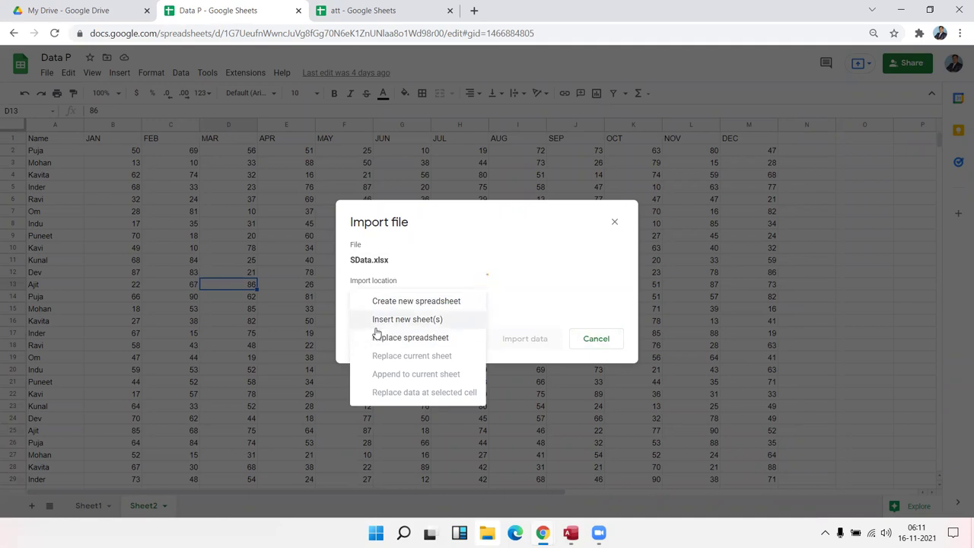
{"action": "left_click", "coordinate": [370, 26]}
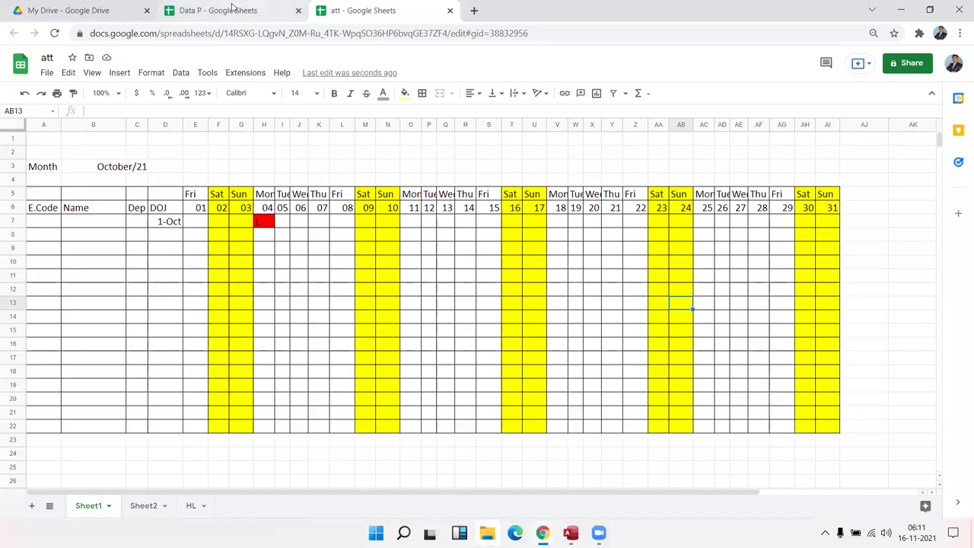
{"action": "left_click", "coordinate": [244, 10]}
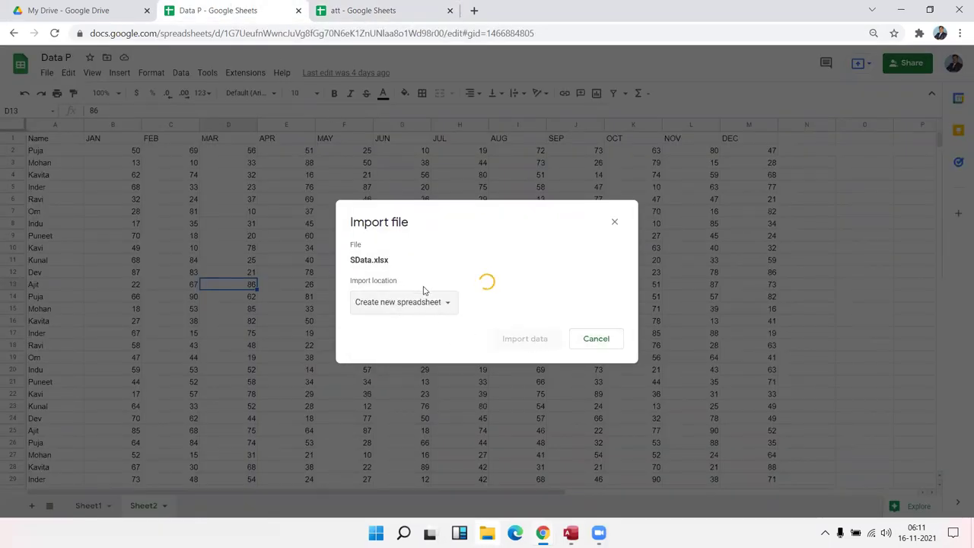
{"action": "left_click", "coordinate": [366, 309]}
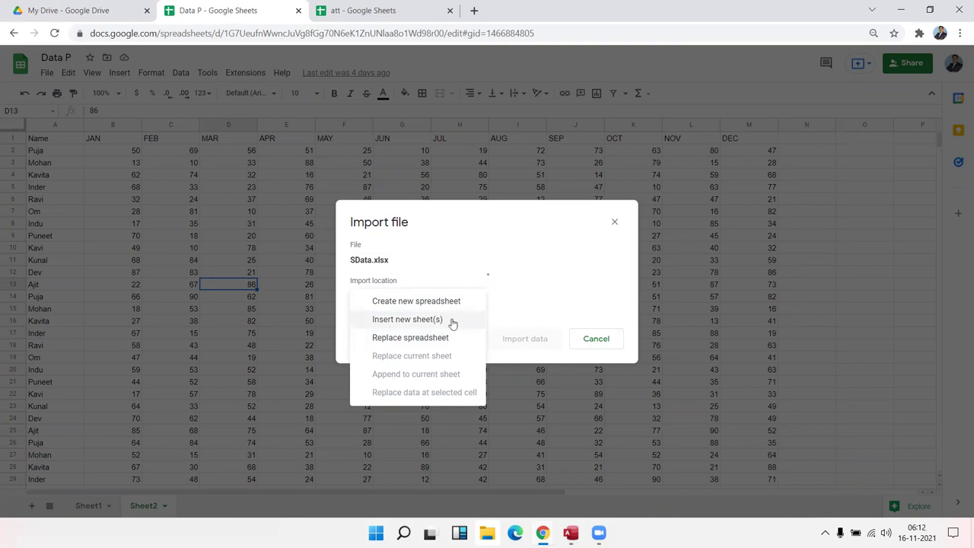
{"action": "left_click", "coordinate": [533, 308]}
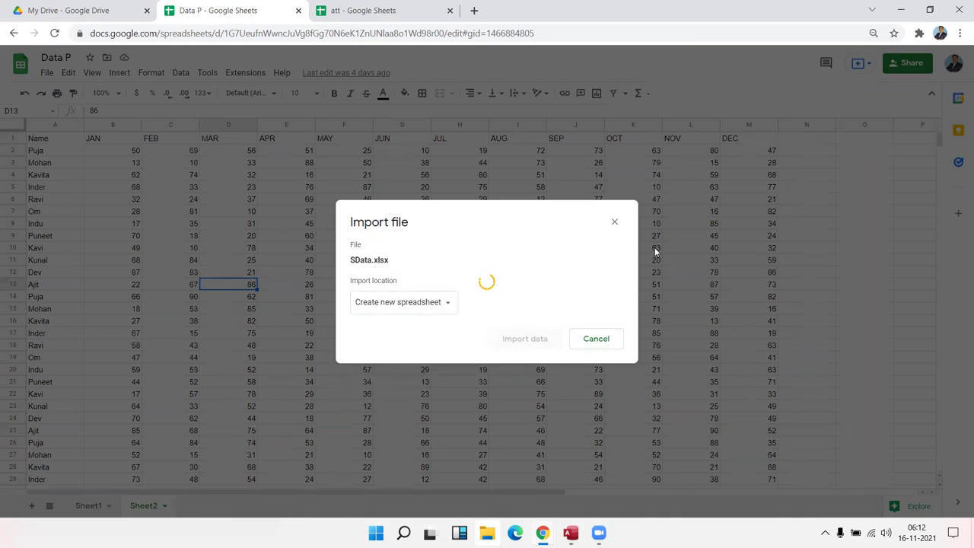
- Cancel the SData.xlsx import and start a fresh File > Import
{"action": "left_click", "coordinate": [613, 221]}
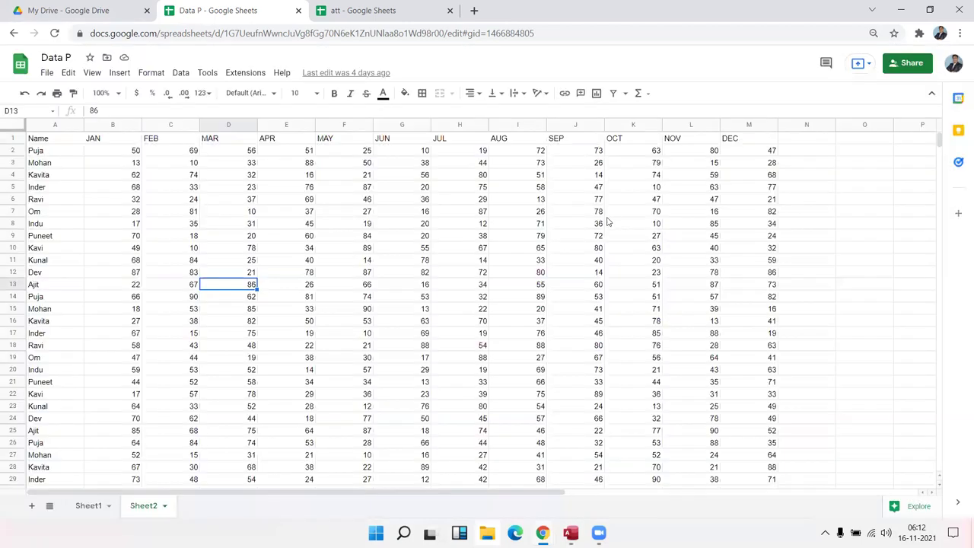
{"action": "left_click", "coordinate": [47, 73]}
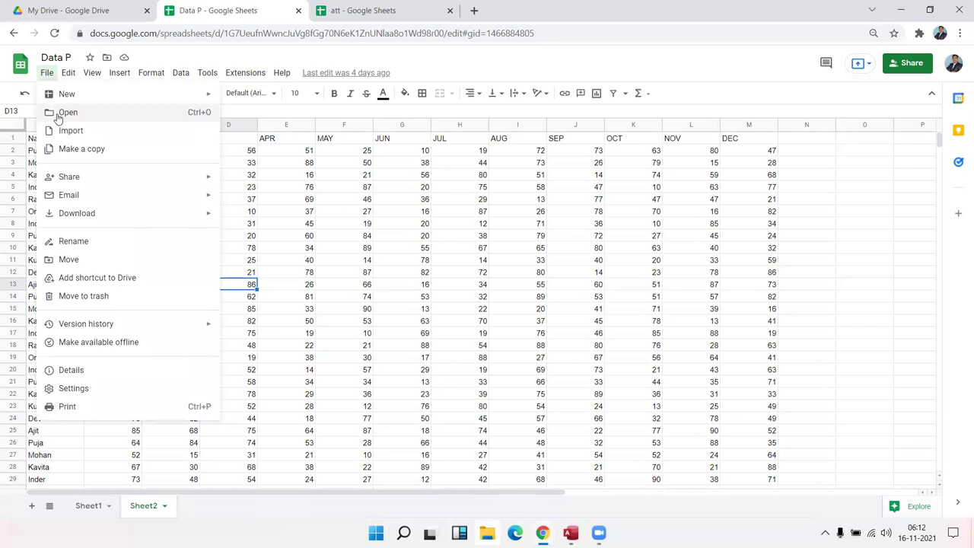
{"action": "left_click", "coordinate": [86, 134]}
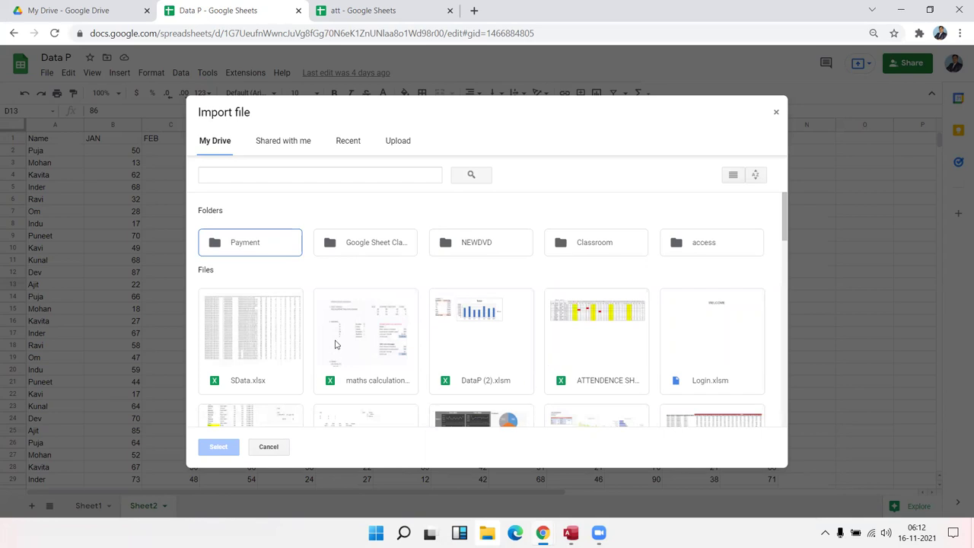
- Pick Block Chart.xlsm from the My Drive file list as the import file
{"action": "scroll", "coordinate": [335, 345], "scroll_direction": "down", "scroll_amount": 5}
{"action": "scroll", "coordinate": [525, 374], "scroll_direction": "down", "scroll_amount": 5}
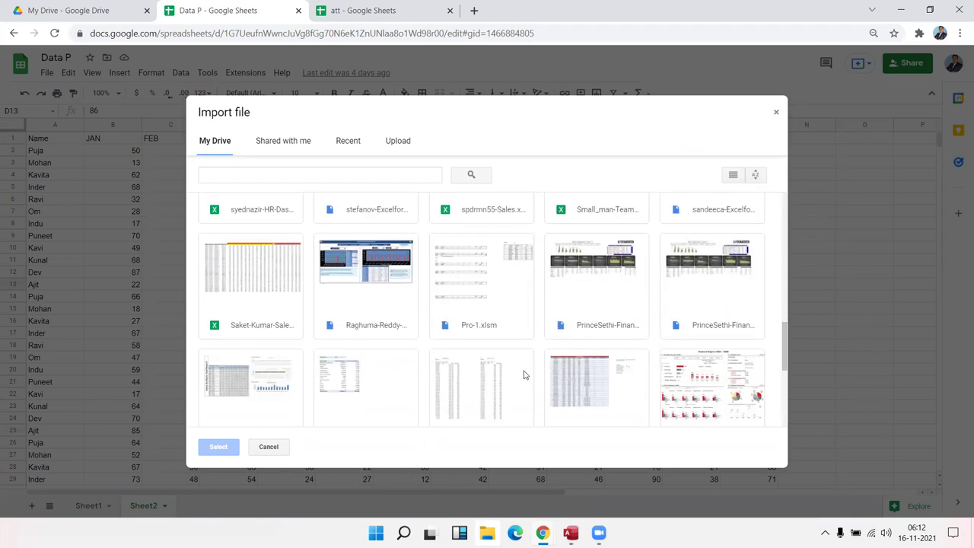
{"action": "scroll", "coordinate": [524, 373], "scroll_direction": "down", "scroll_amount": 3}
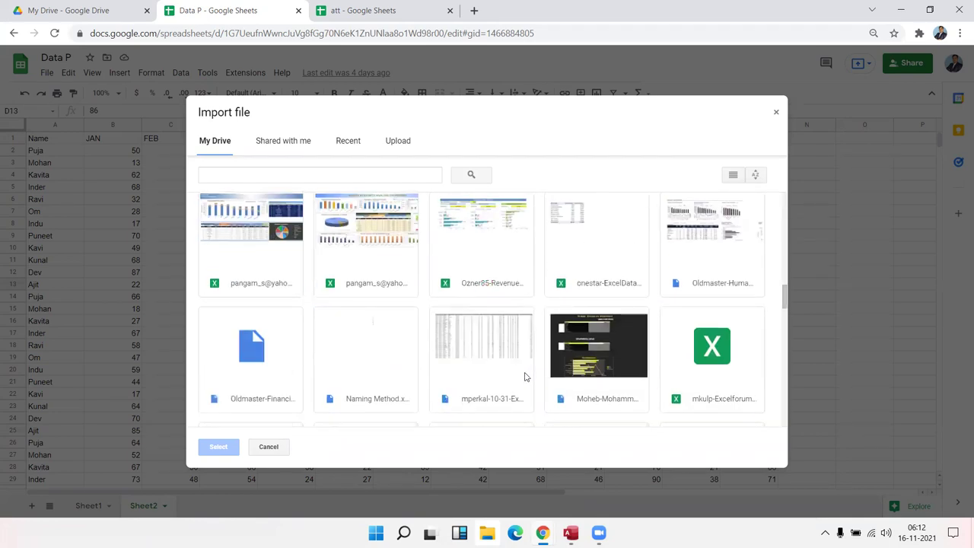
{"action": "scroll", "coordinate": [525, 375], "scroll_direction": "down", "scroll_amount": 2}
{"action": "scroll", "coordinate": [525, 375], "scroll_direction": "down", "scroll_amount": 3}
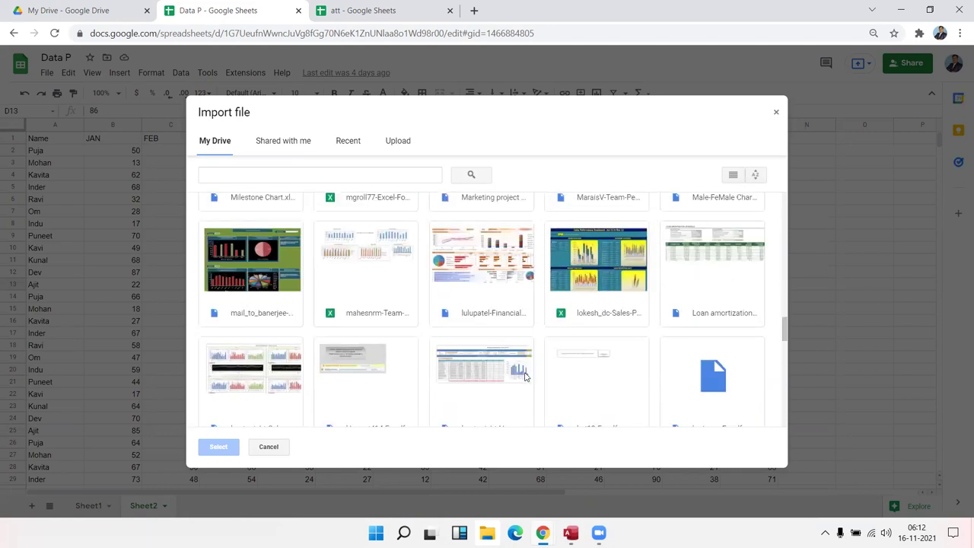
{"action": "scroll", "coordinate": [524, 376], "scroll_direction": "down", "scroll_amount": 5}
{"action": "scroll", "coordinate": [523, 378], "scroll_direction": "down", "scroll_amount": 3}
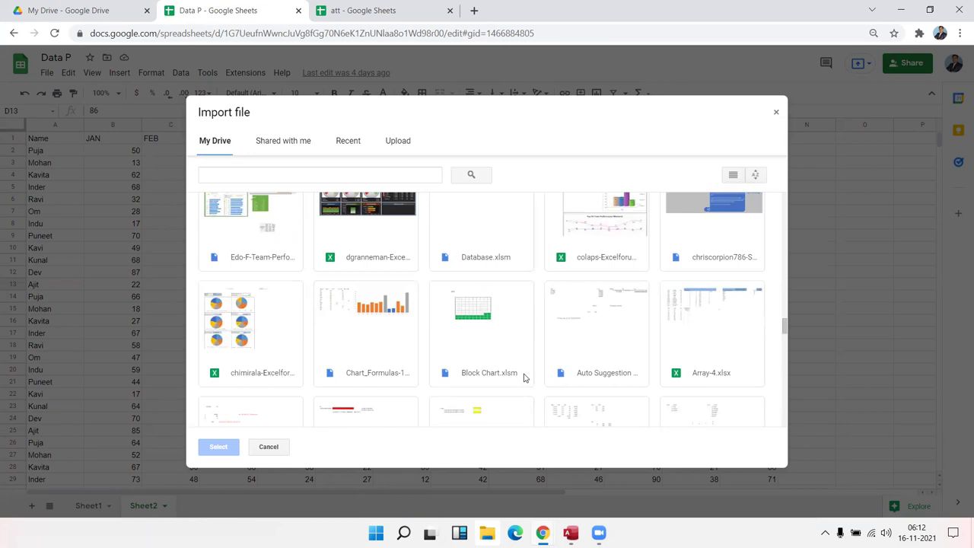
{"action": "left_click", "coordinate": [481, 351]}
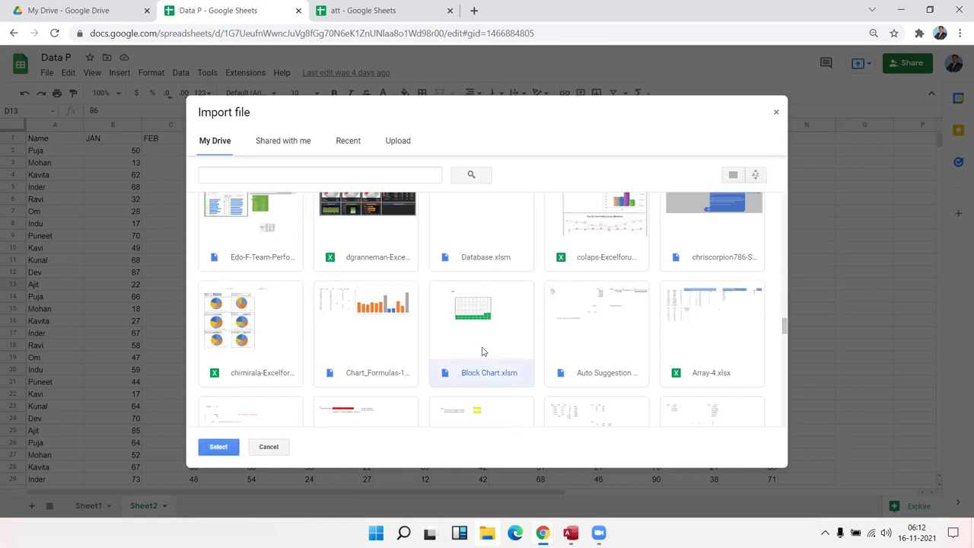
{"action": "left_click", "coordinate": [221, 448]}
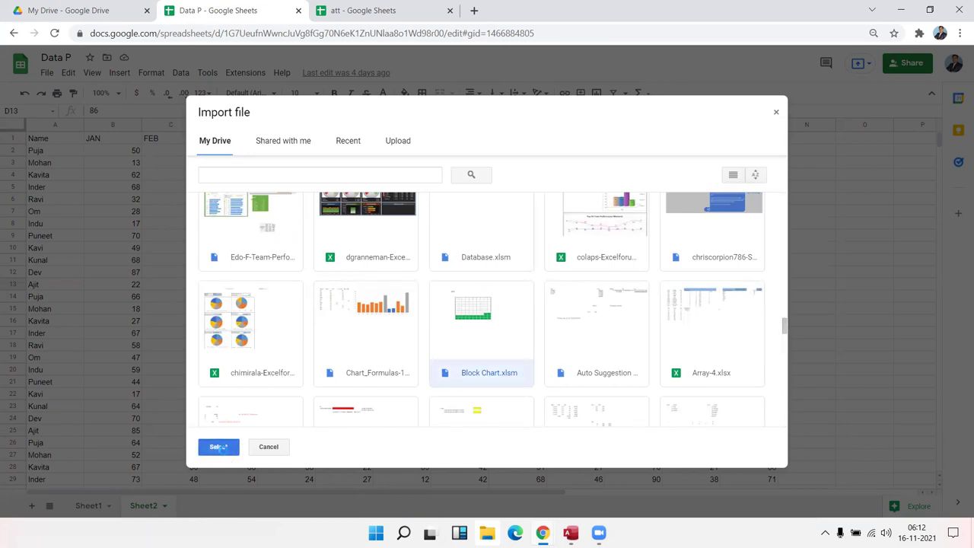
- Import Block Chart.xlsm as new sheets with Import Theme enabled
{"action": "left_click", "coordinate": [391, 305]}
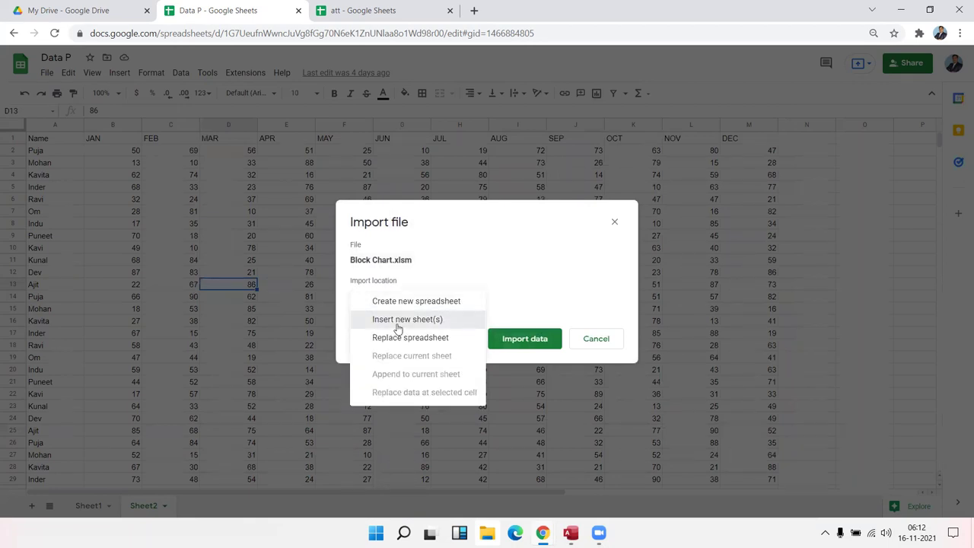
{"action": "left_click", "coordinate": [397, 328]}
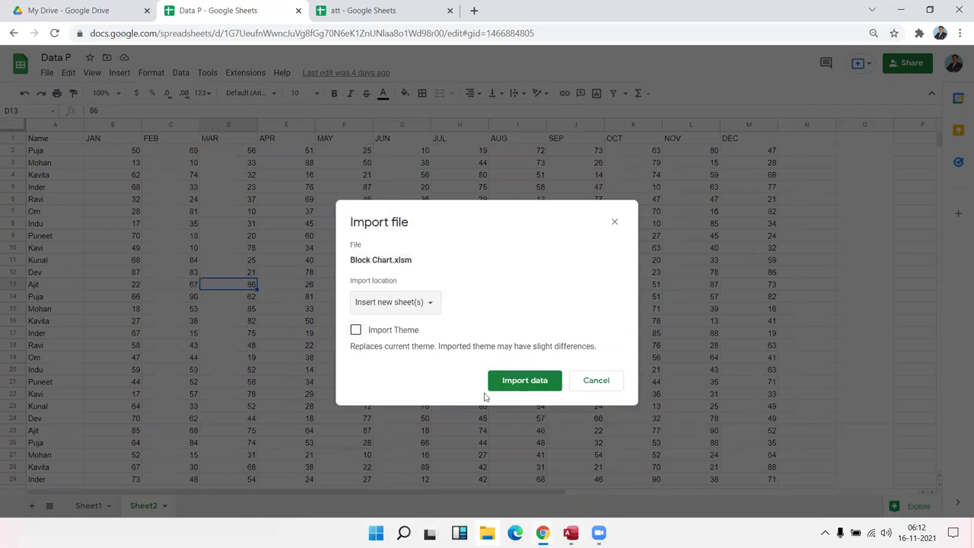
{"action": "left_click", "coordinate": [356, 329]}
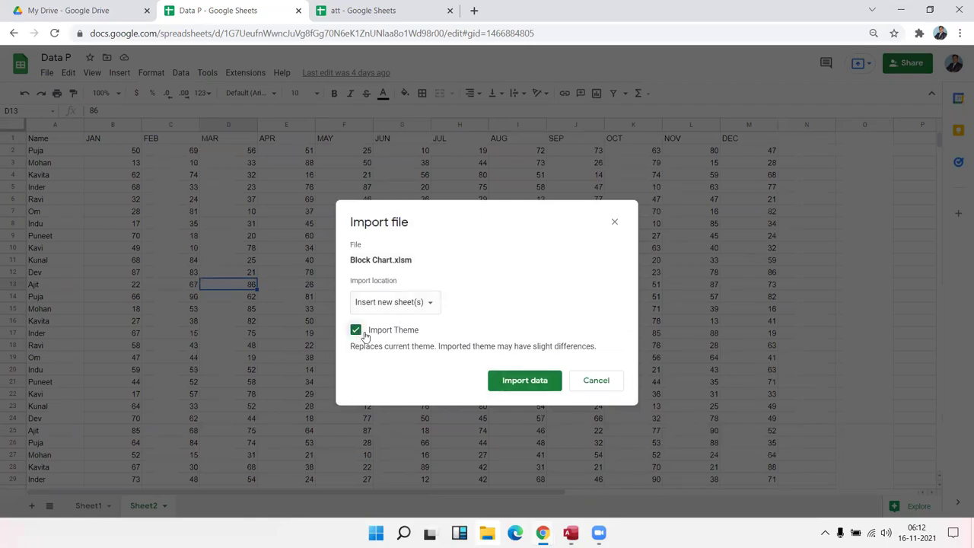
{"action": "left_click", "coordinate": [508, 387]}
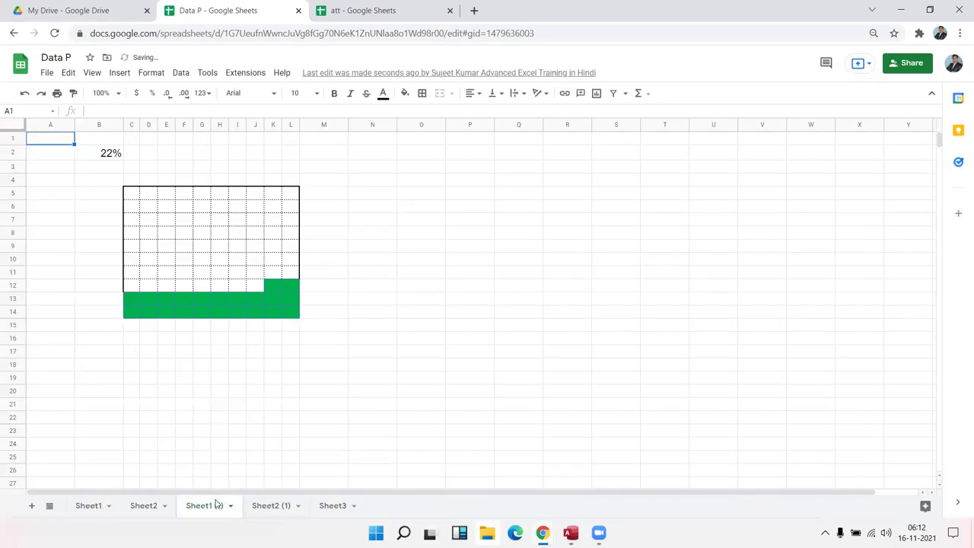
- Change cell B2 to 80%, then 20%, then 5% to watch the green fill shrink
{"action": "left_click", "coordinate": [98, 138]}
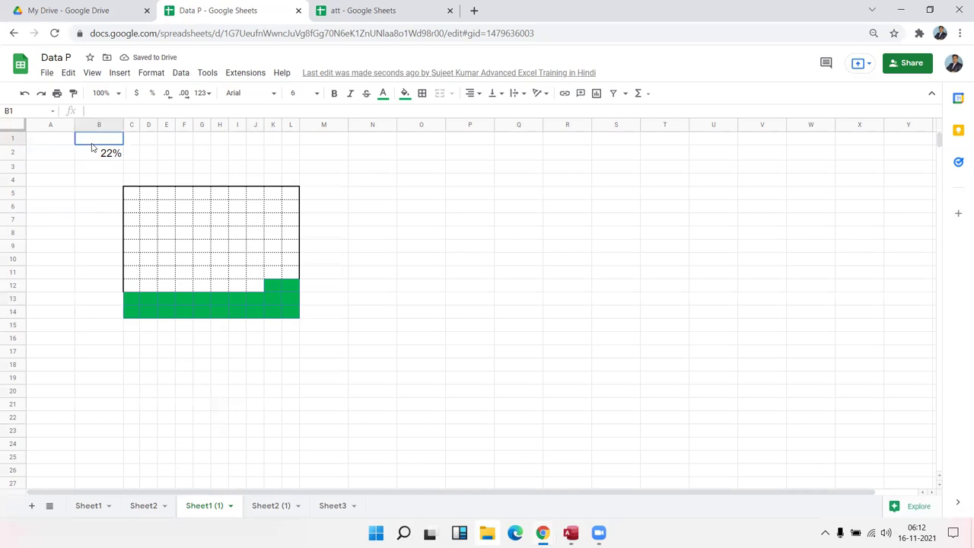
{"action": "left_click", "coordinate": [95, 158]}
{"action": "type", "text": "80"}
{"action": "key", "text": "Return"}
{"action": "key", "text": "Up"}
{"action": "type", "text": "20"}
{"action": "key", "text": "Return"}
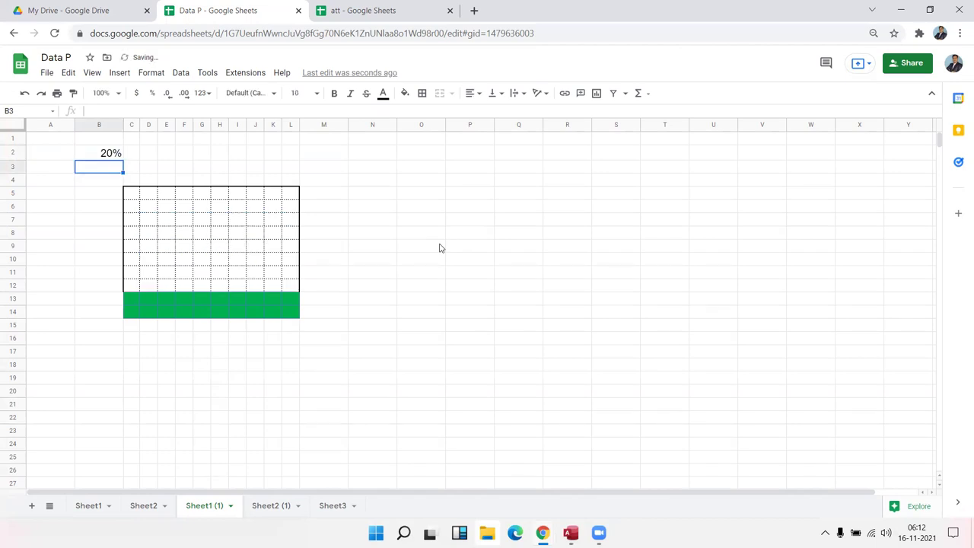
{"action": "key", "text": "Up"}
{"action": "type", "text": "5"}
{"action": "key", "text": "Return"}
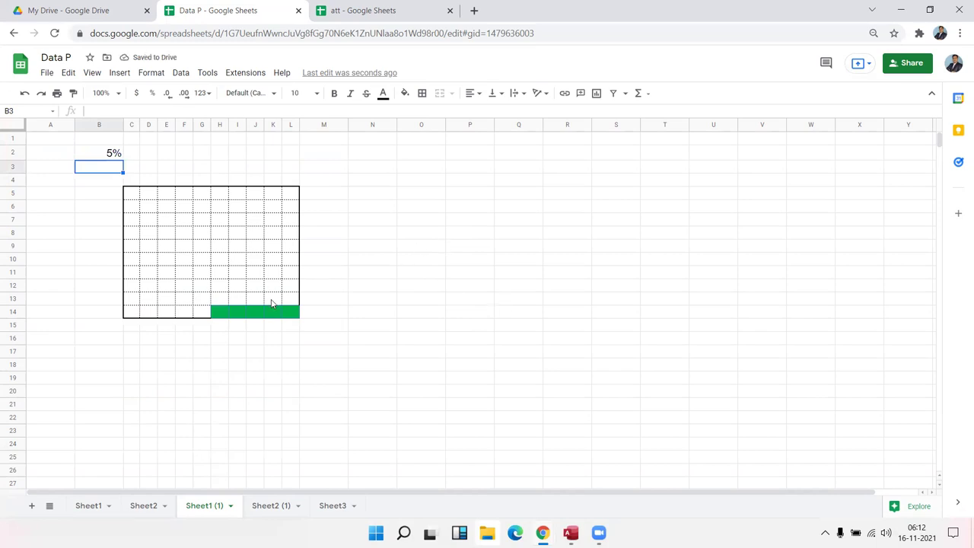
- Inspect the formulas in K13, E7, D5 and C5, then open the File menu on Sheet1
{"action": "left_click", "coordinate": [272, 298]}
{"action": "left_click", "coordinate": [163, 221]}
{"action": "left_click", "coordinate": [151, 195]}
{"action": "left_click", "coordinate": [131, 197]}
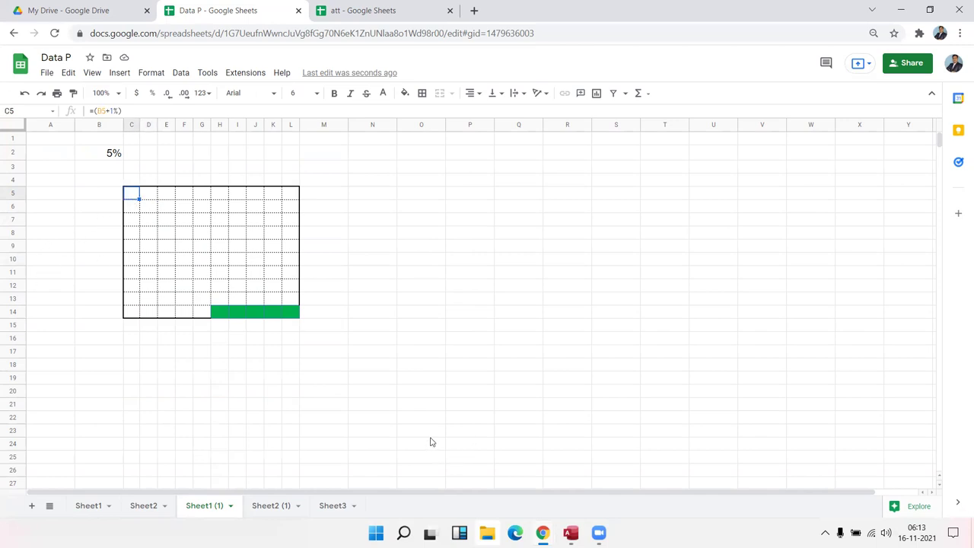
{"action": "left_click", "coordinate": [80, 506]}
{"action": "left_click", "coordinate": [47, 73]}
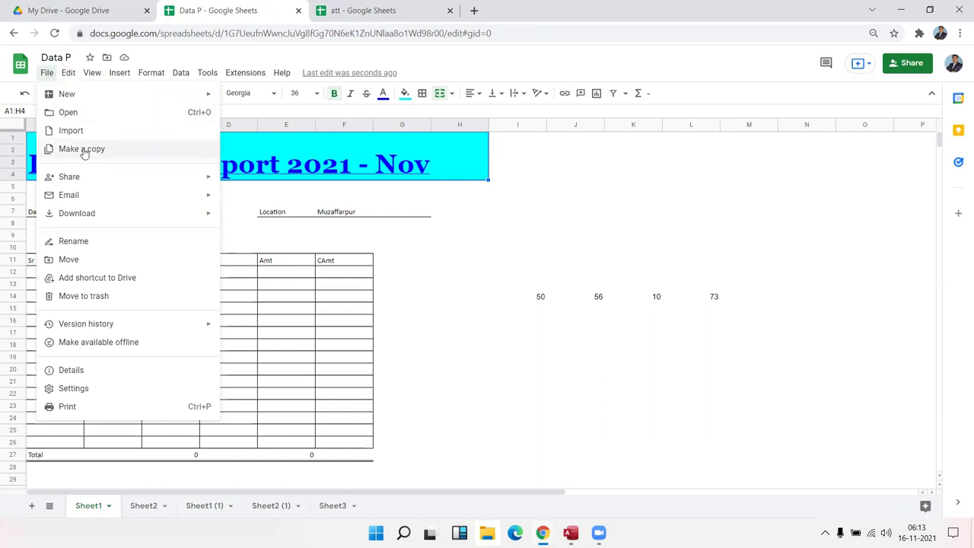
- Start a copy of Data P to My Drive, browse the folder picker, then cancel the copy
{"action": "left_click", "coordinate": [83, 150]}
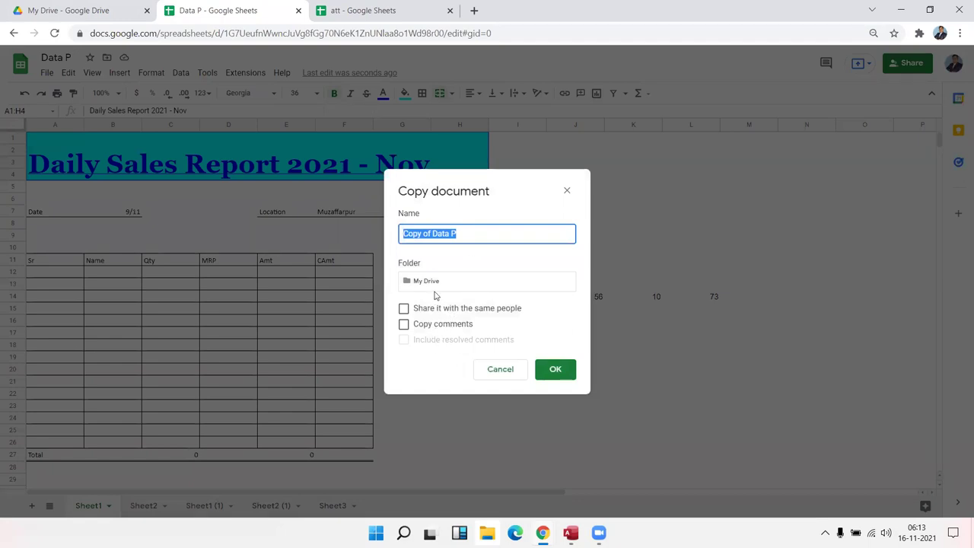
{"action": "left_click", "coordinate": [436, 285]}
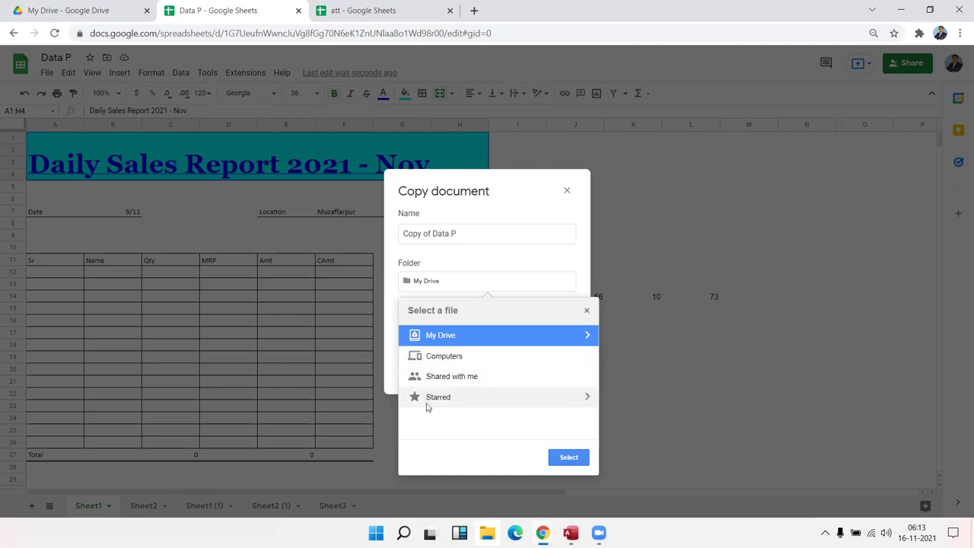
{"action": "left_click", "coordinate": [398, 262]}
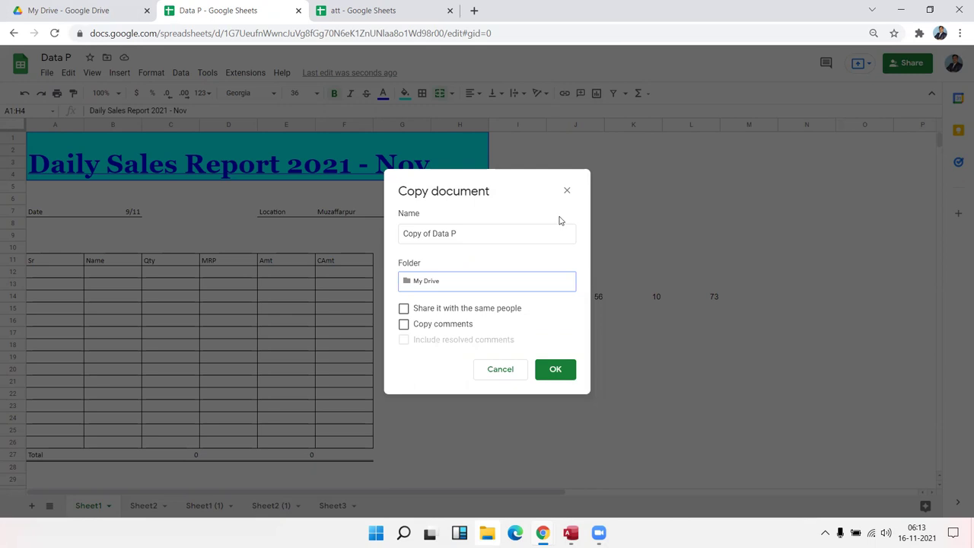
{"action": "left_click", "coordinate": [567, 190]}
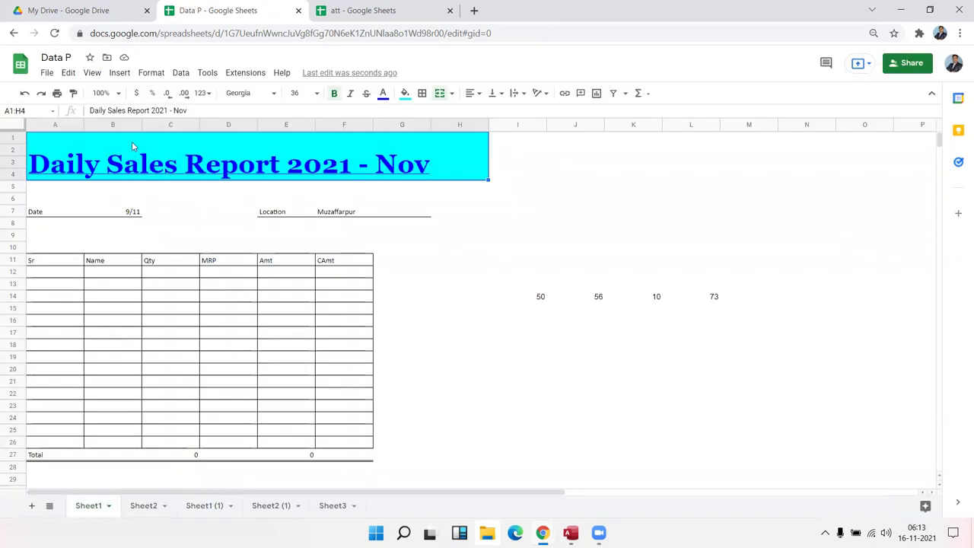
- Open Data P's Share with others settings, then move to the My Drive browser tab
{"action": "left_click", "coordinate": [46, 74]}
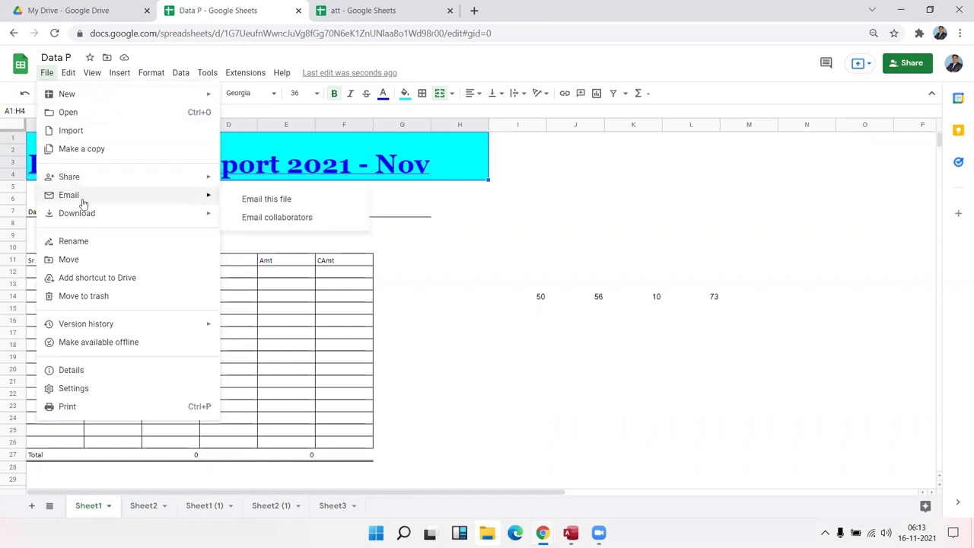
{"action": "mouse_move", "coordinate": [69, 177]}
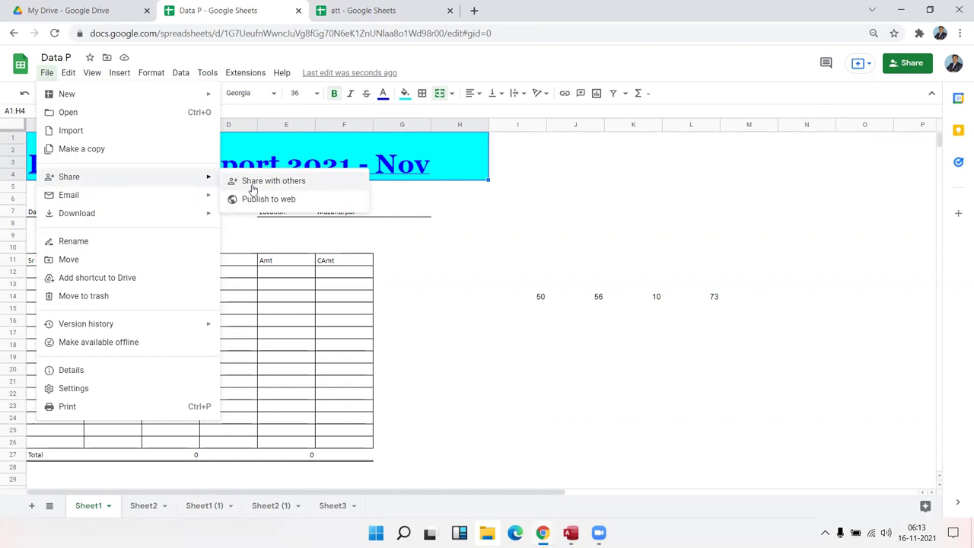
{"action": "left_click", "coordinate": [253, 183]}
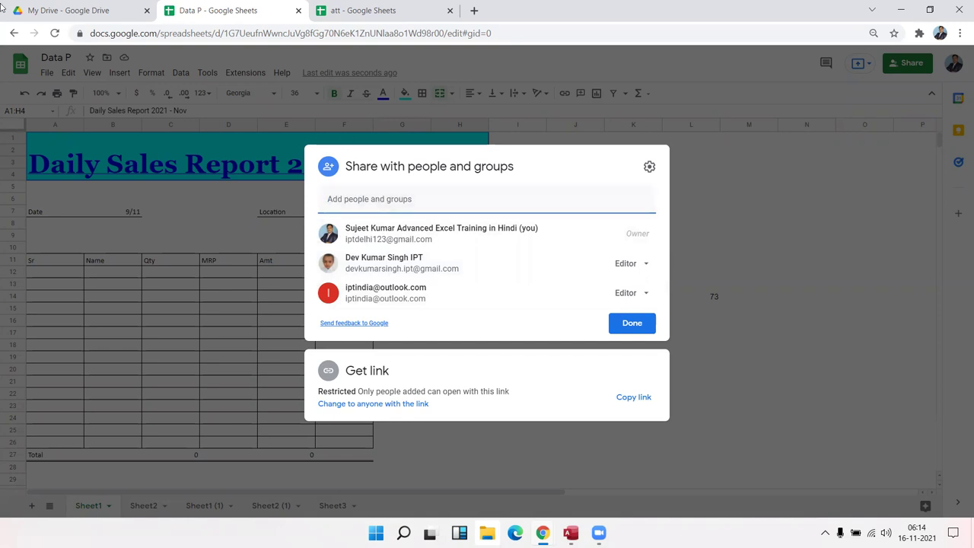
{"action": "left_click", "coordinate": [96, 14]}
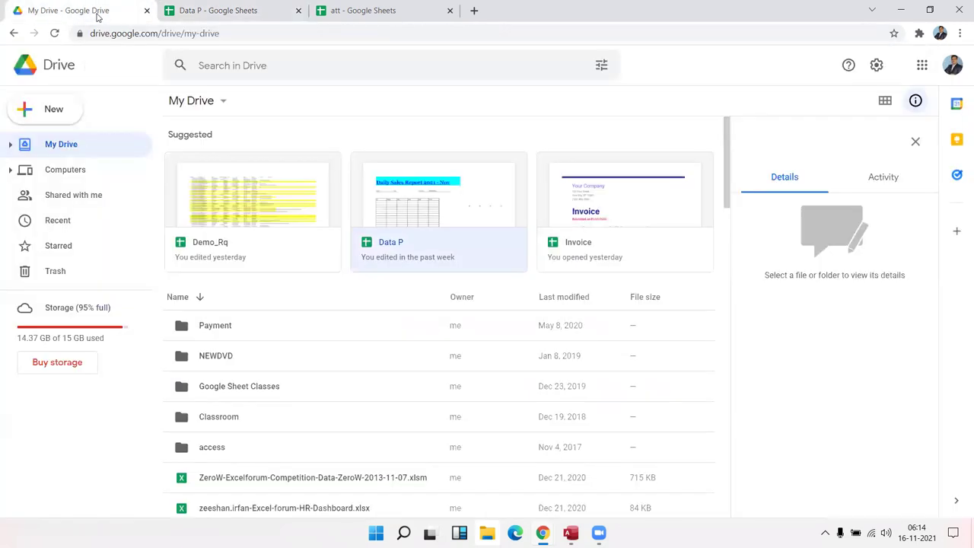
- Browse the Shared with me file list in Google Drive, then return to Data P
{"action": "left_click", "coordinate": [76, 204]}
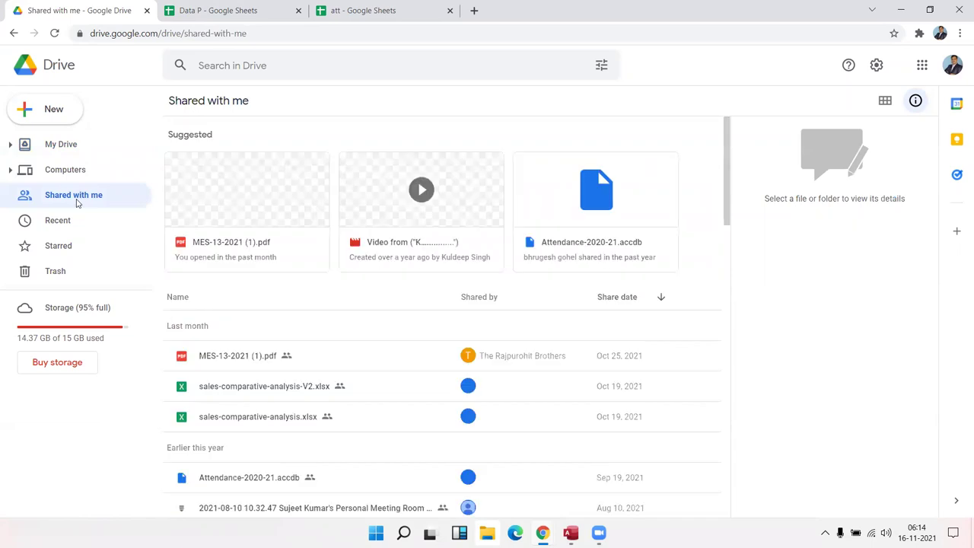
{"action": "scroll", "coordinate": [560, 300], "scroll_direction": "down", "scroll_amount": 4}
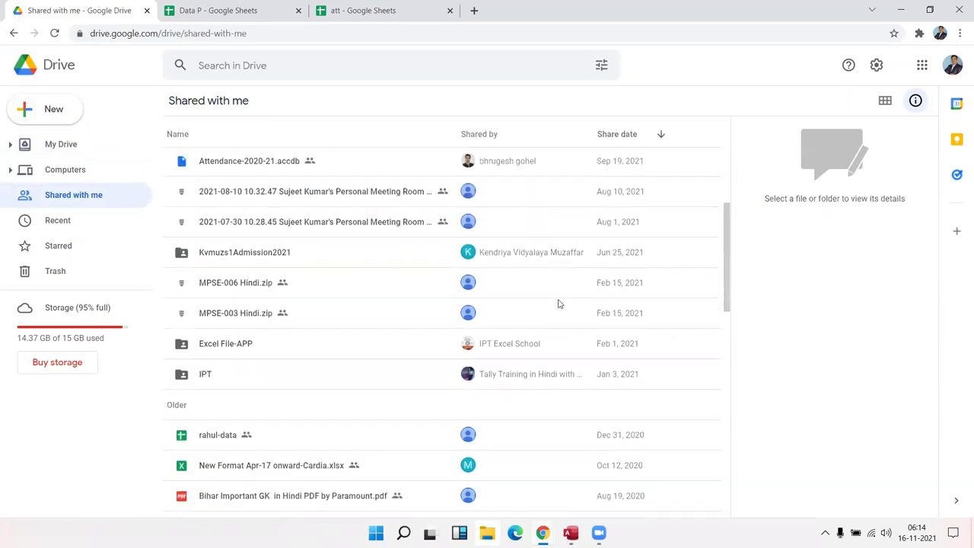
{"action": "scroll", "coordinate": [559, 301], "scroll_direction": "down", "scroll_amount": 7}
{"action": "scroll", "coordinate": [557, 303], "scroll_direction": "down", "scroll_amount": 2}
{"action": "scroll", "coordinate": [557, 303], "scroll_direction": "up", "scroll_amount": 5}
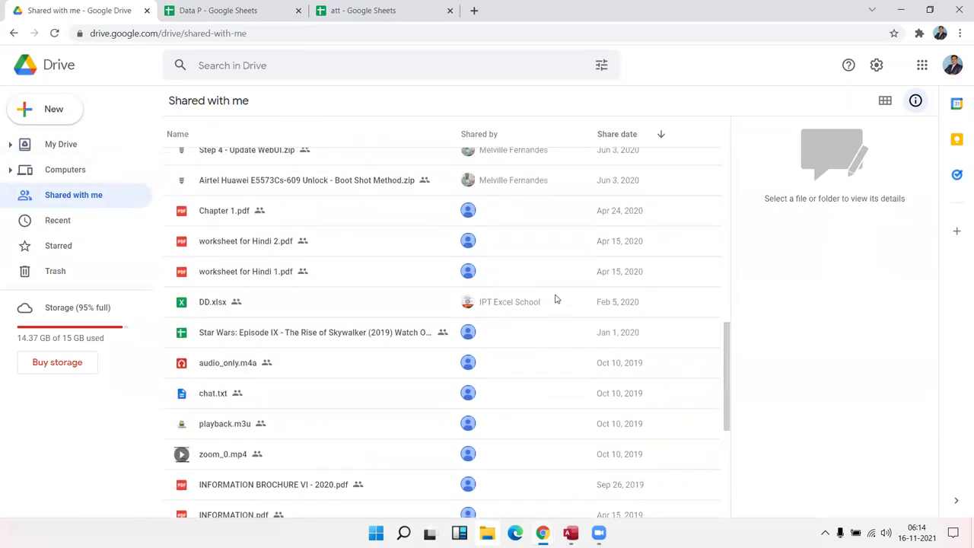
{"action": "scroll", "coordinate": [495, 190], "scroll_direction": "up", "scroll_amount": 8}
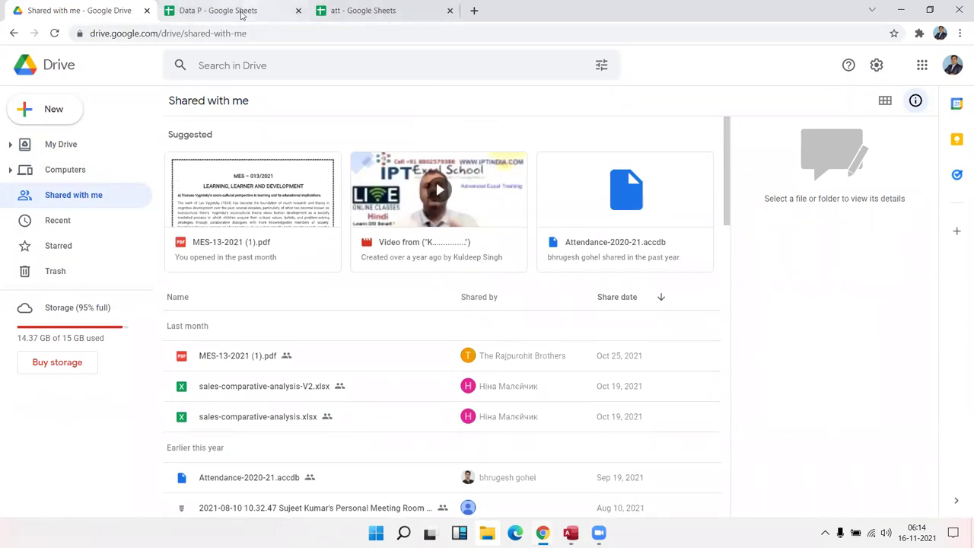
{"action": "left_click", "coordinate": [245, 10]}
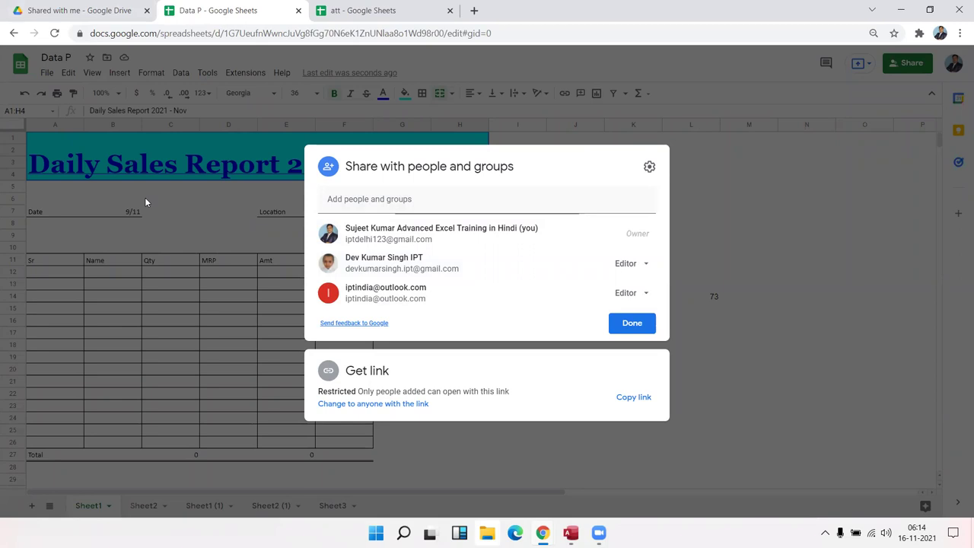
- Close the sharing dialog and start emailing this file from the File menu
{"action": "left_click", "coordinate": [144, 197]}
{"action": "left_click", "coordinate": [46, 74]}
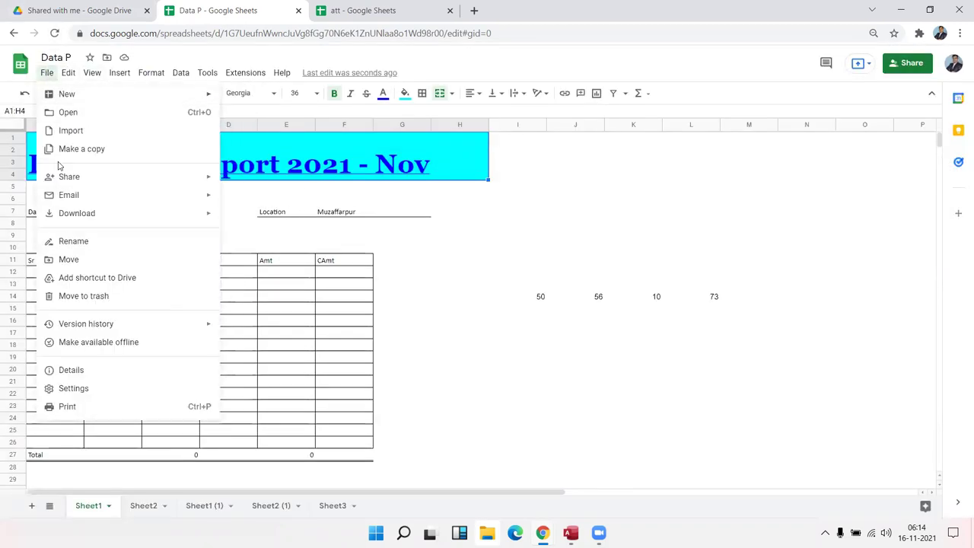
{"action": "mouse_move", "coordinate": [69, 195]}
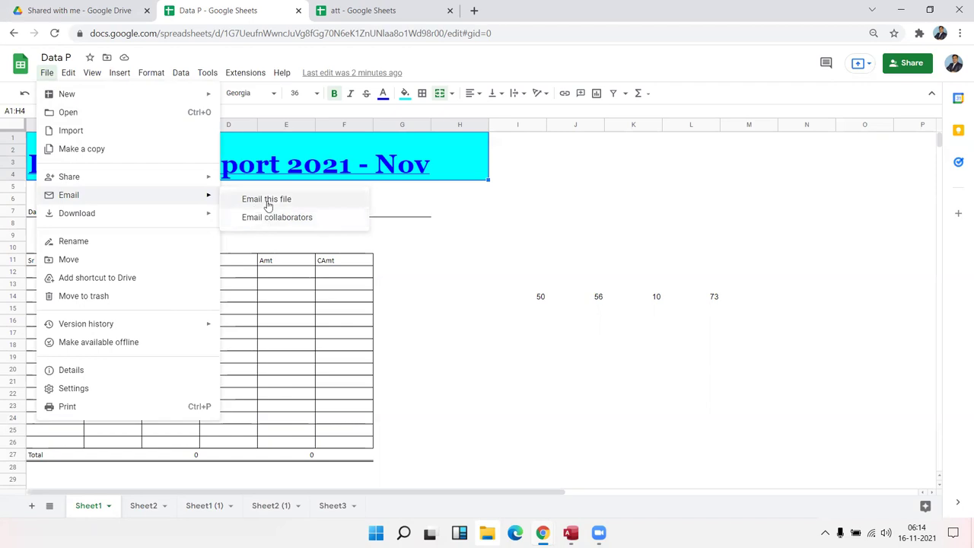
{"action": "left_click", "coordinate": [267, 200]}
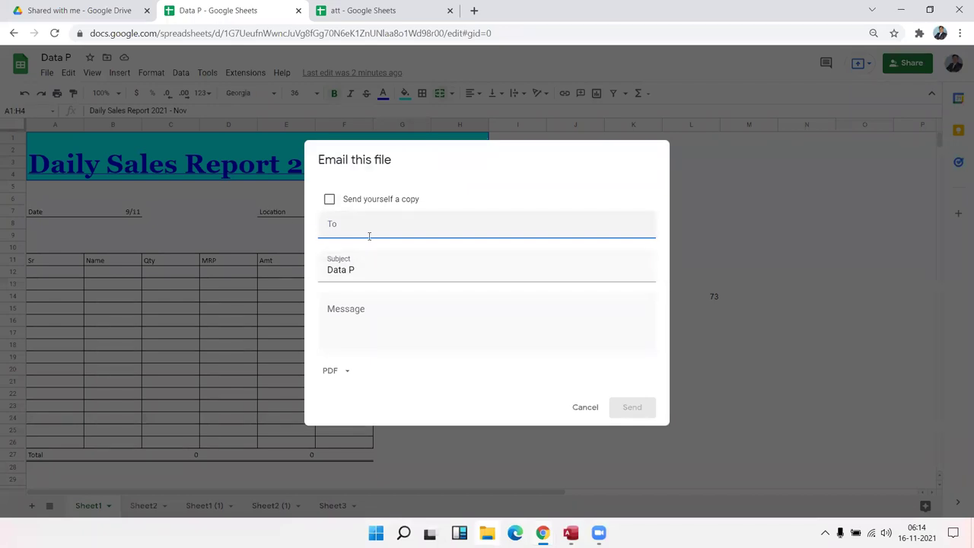
- Address it to the suggested contact, write 'This File', keep PDF format, and send
{"action": "type", "text": "ipt"}
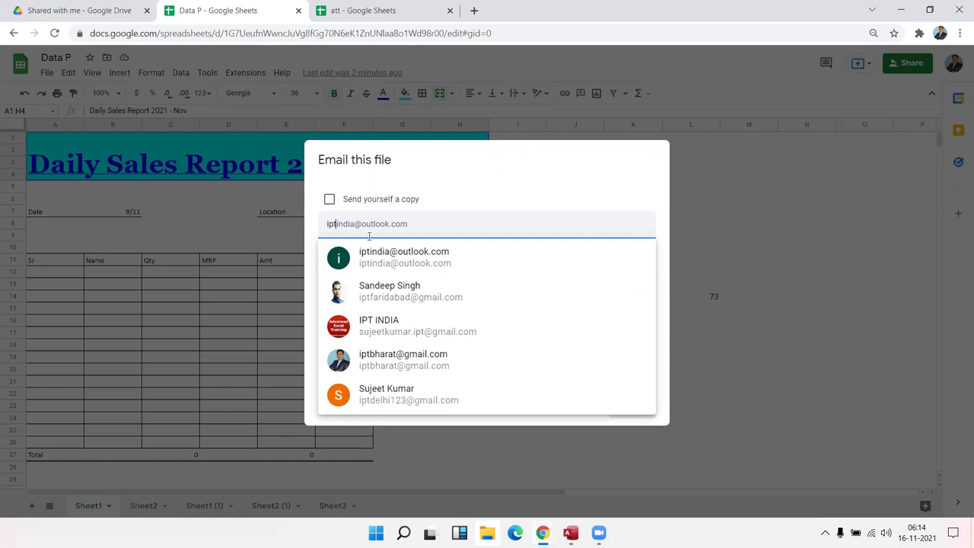
{"action": "type", "text": "d"}
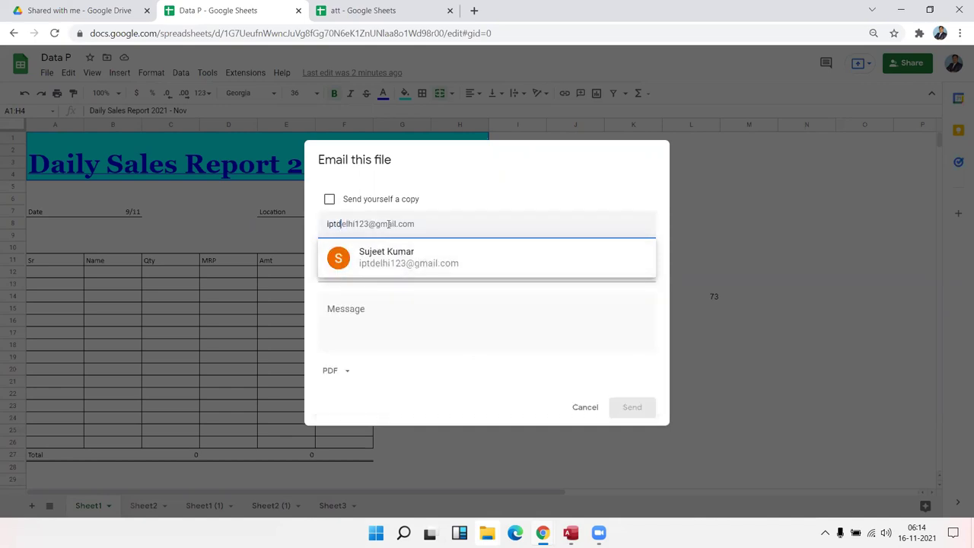
{"action": "left_click", "coordinate": [386, 257]}
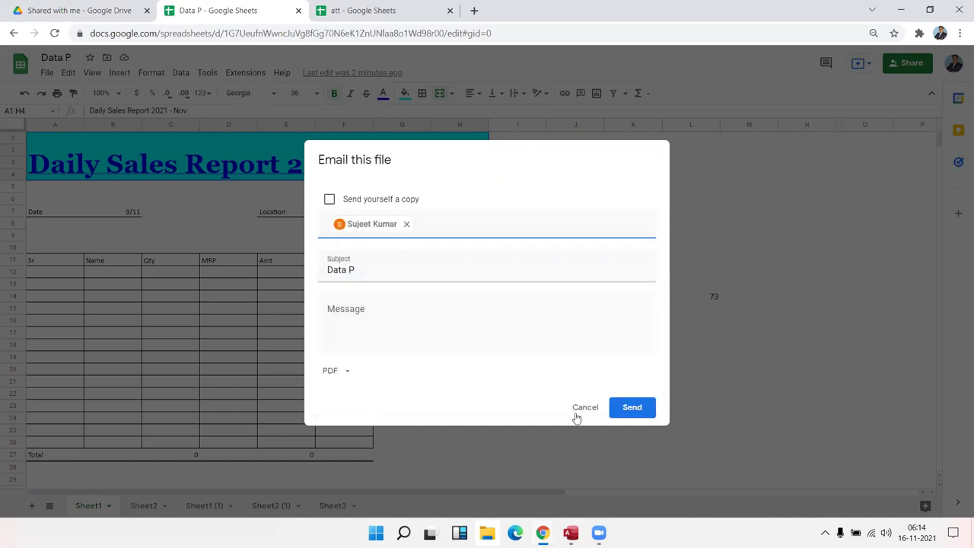
{"action": "left_click", "coordinate": [391, 323]}
{"action": "type", "text": "This File"}
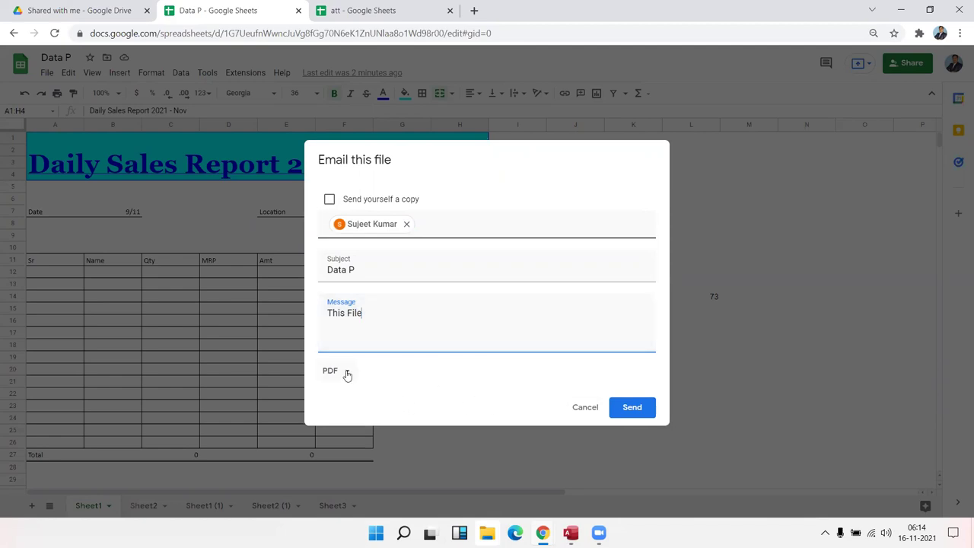
{"action": "left_click", "coordinate": [347, 372]}
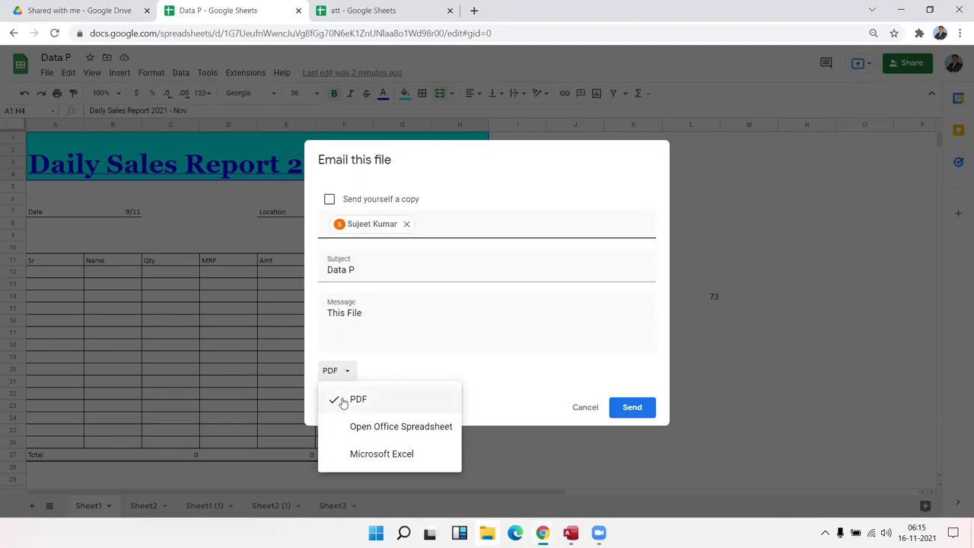
{"action": "left_click", "coordinate": [411, 348]}
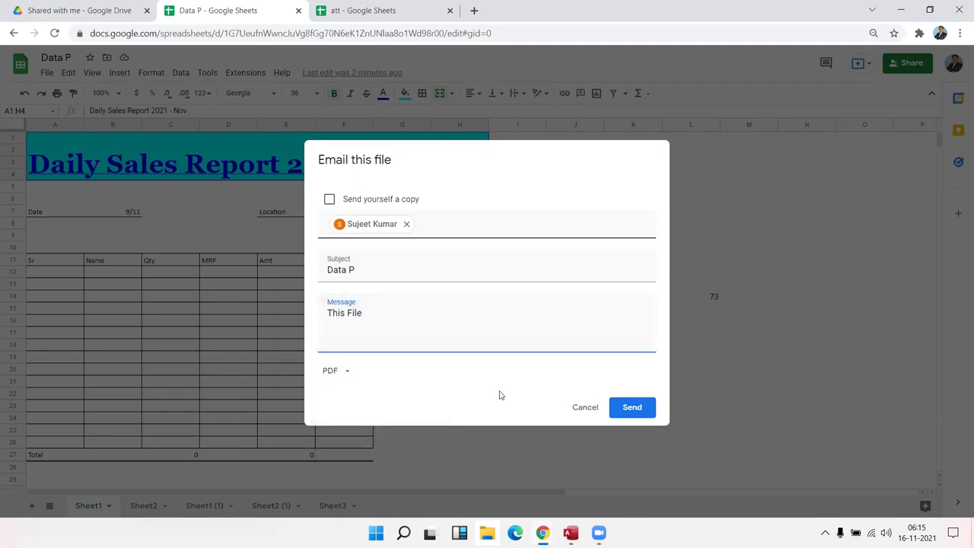
{"action": "left_click", "coordinate": [629, 409]}
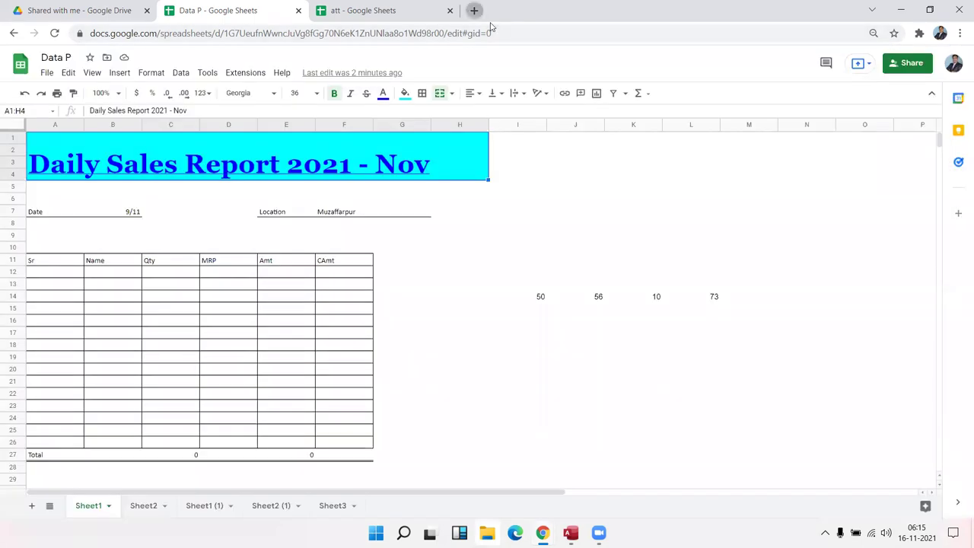
- Open gmail.com in a new tab, read the Data P email, and preview Data P.pdf
{"action": "key", "text": "ctrl+t"}
{"action": "type", "text": "gmail.com"}
{"action": "key", "text": "Return"}
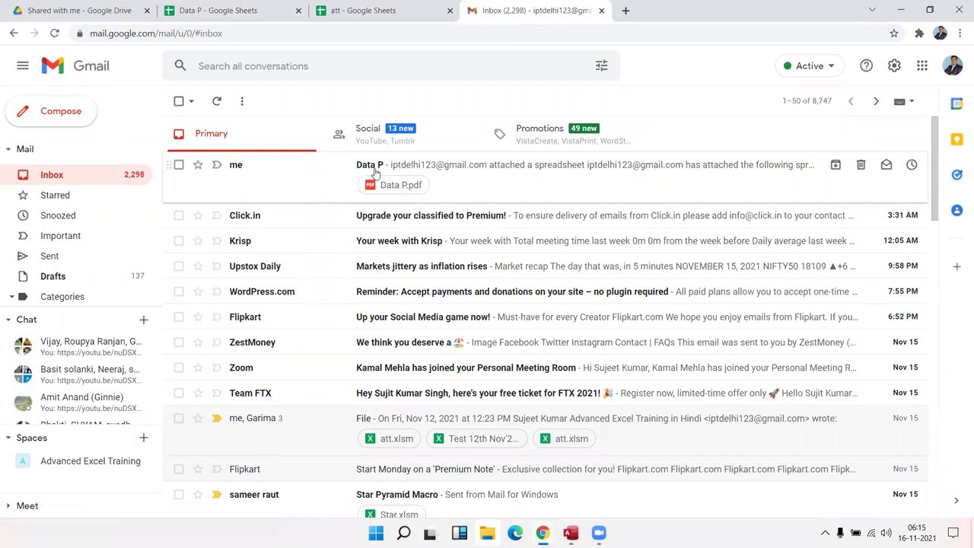
{"action": "left_click", "coordinate": [444, 185]}
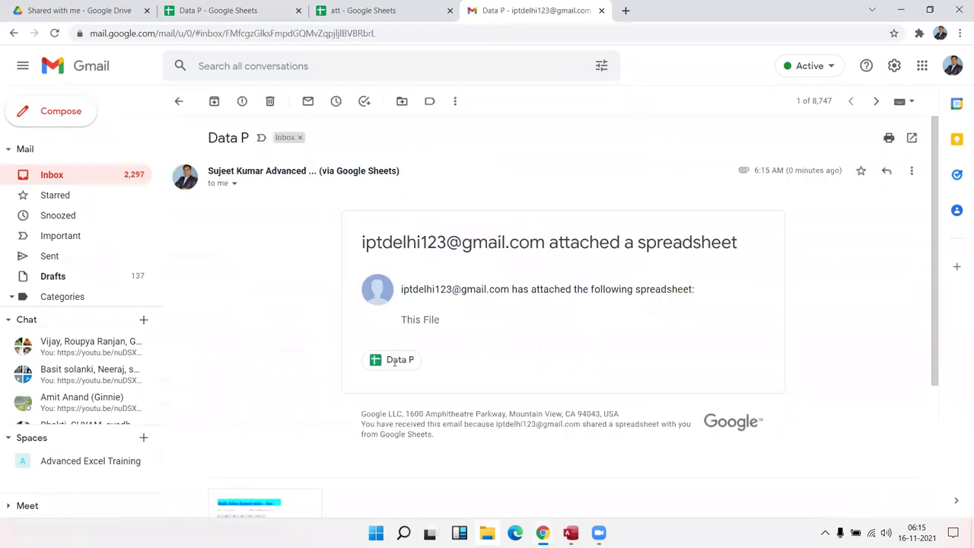
{"action": "scroll", "coordinate": [394, 362], "scroll_direction": "down", "scroll_amount": 3}
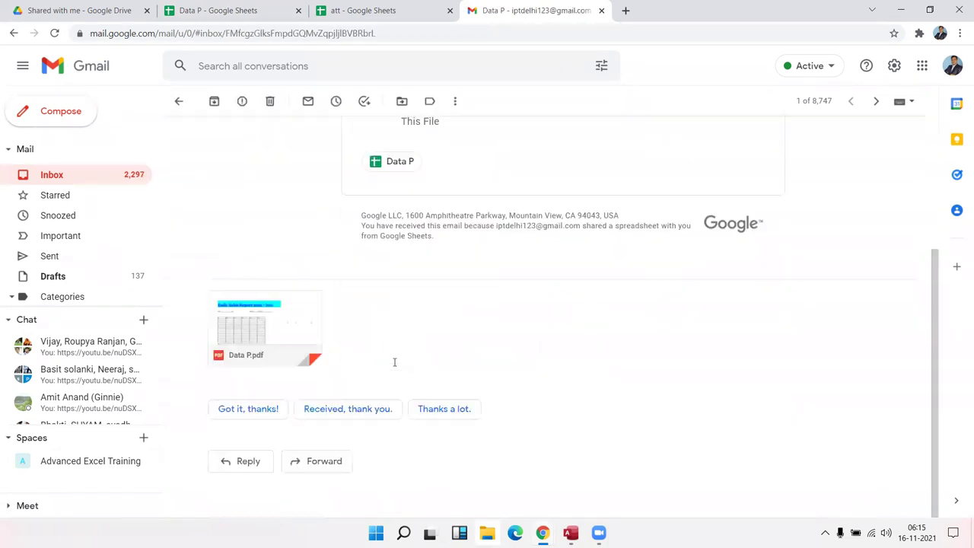
{"action": "left_click", "coordinate": [261, 323]}
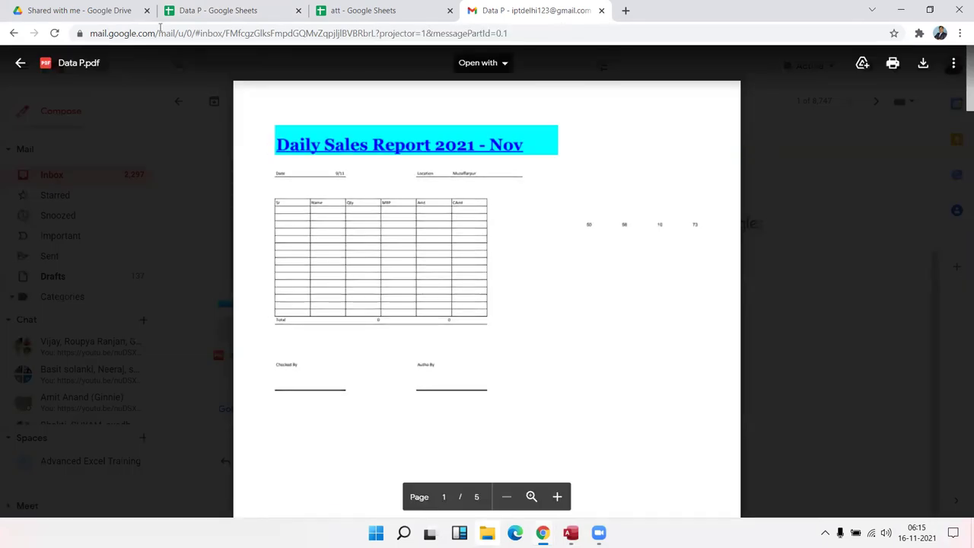
{"action": "key", "text": "Escape"}
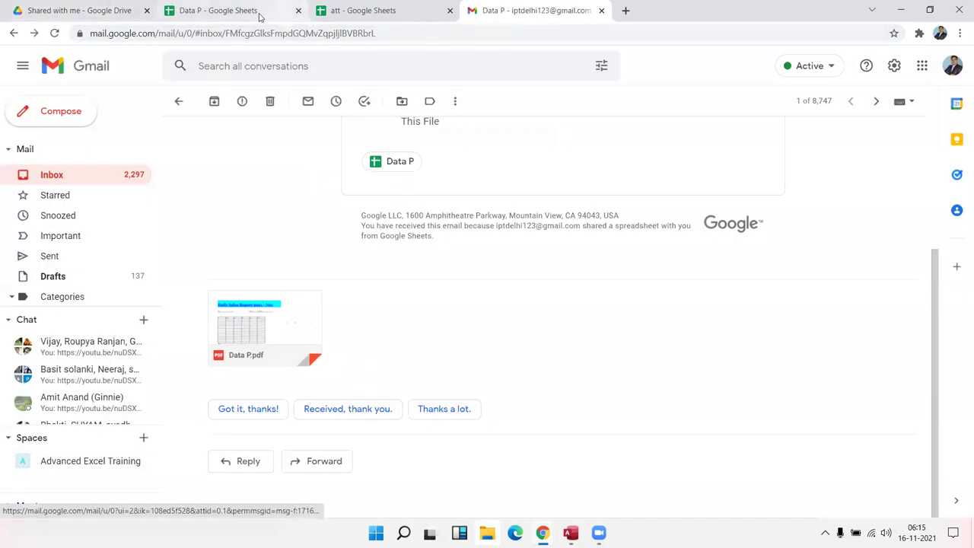
{"action": "left_click", "coordinate": [258, 10]}
- Start emailing this file with Microsoft Excel as the attachment format
{"action": "left_click", "coordinate": [46, 72]}
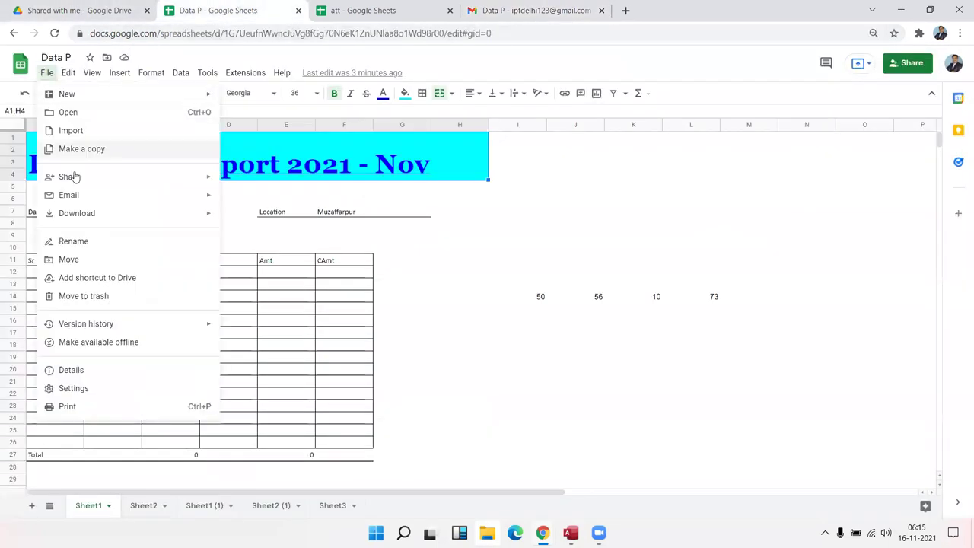
{"action": "mouse_move", "coordinate": [115, 195]}
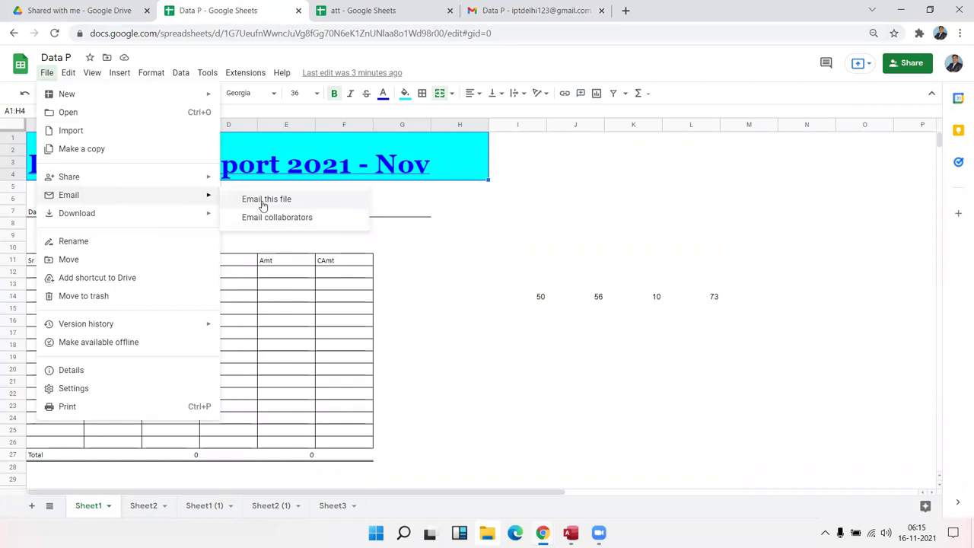
{"action": "left_click", "coordinate": [263, 201]}
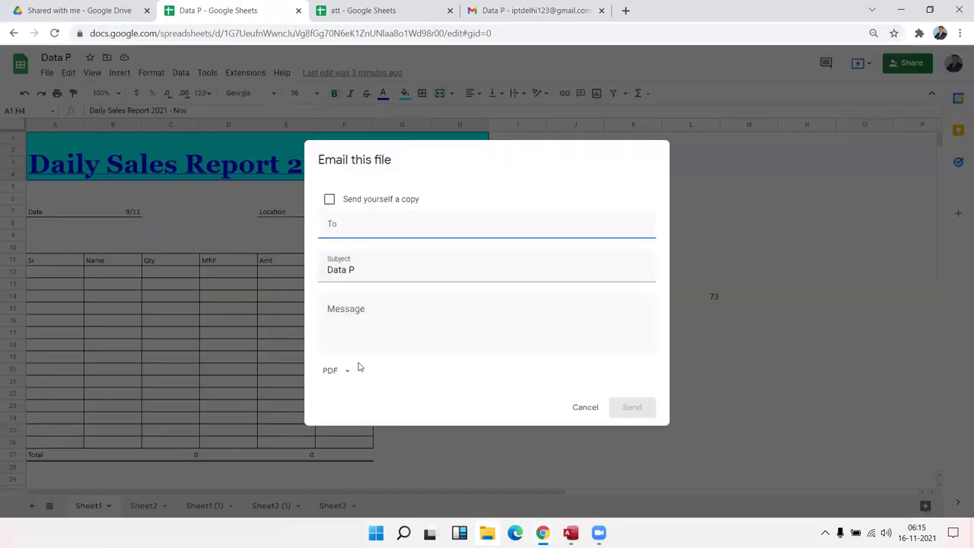
{"action": "left_click", "coordinate": [341, 371]}
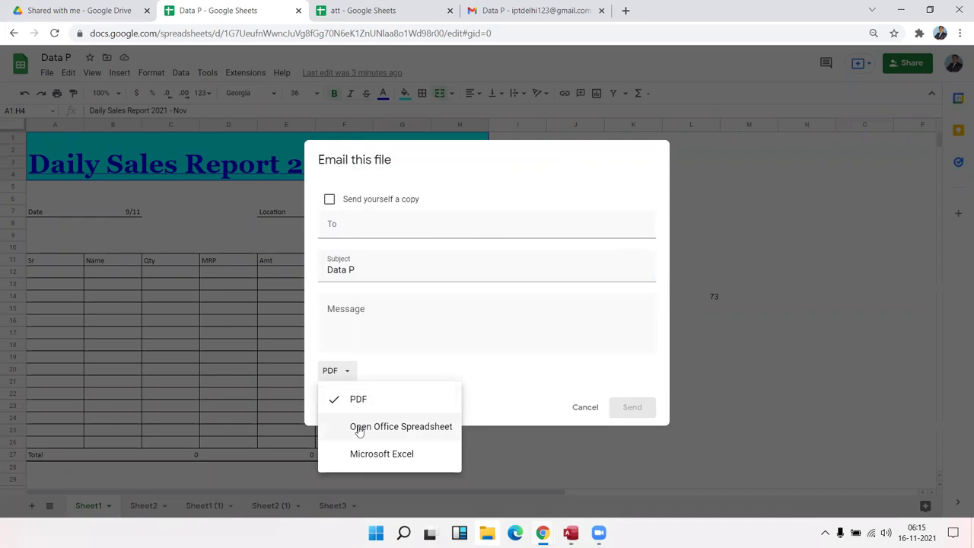
{"action": "left_click", "coordinate": [368, 455]}
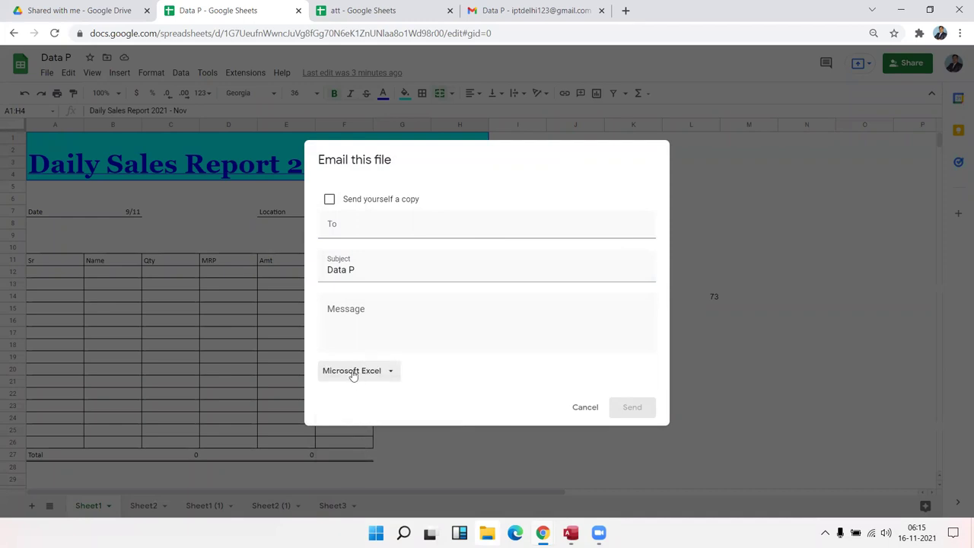
- Add the suggested contact as recipient, change the subject to 'Data For Pivot', and send
{"action": "left_click", "coordinate": [378, 228]}
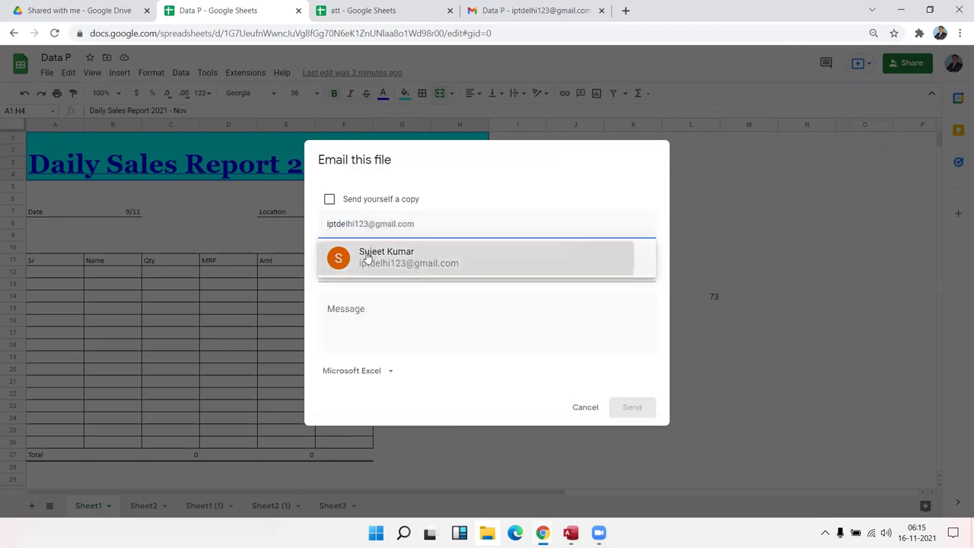
{"action": "left_click", "coordinate": [366, 254]}
{"action": "left_click_drag", "start_coordinate": [372, 274], "coordinate": [311, 272]}
{"action": "key", "text": "BackSpace"}
{"action": "type", "text": "Data For Pivot"}
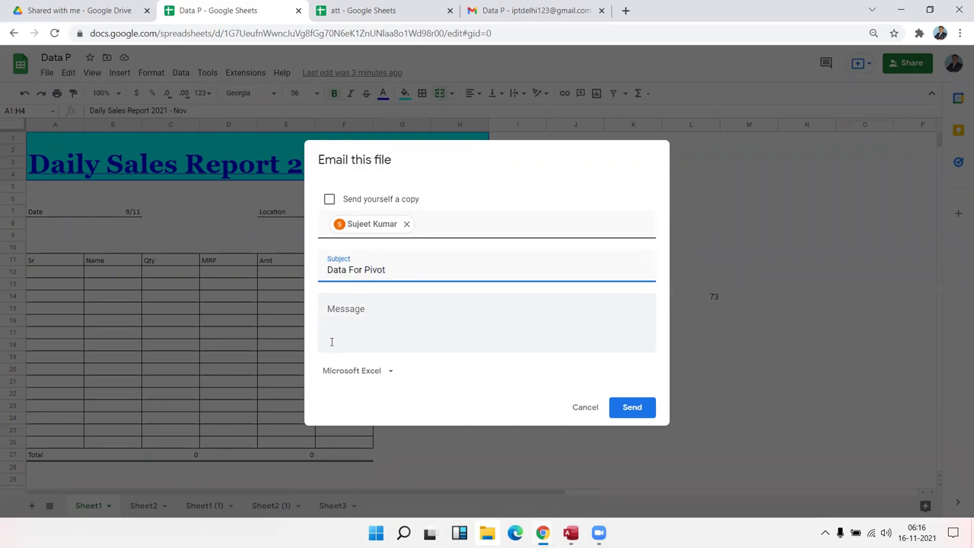
{"action": "left_click", "coordinate": [370, 332]}
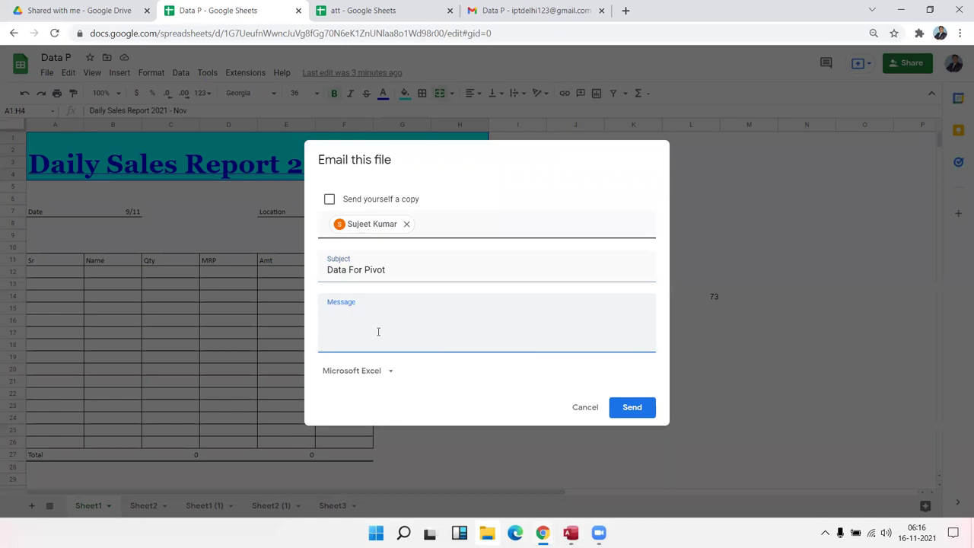
{"action": "left_click", "coordinate": [631, 408]}
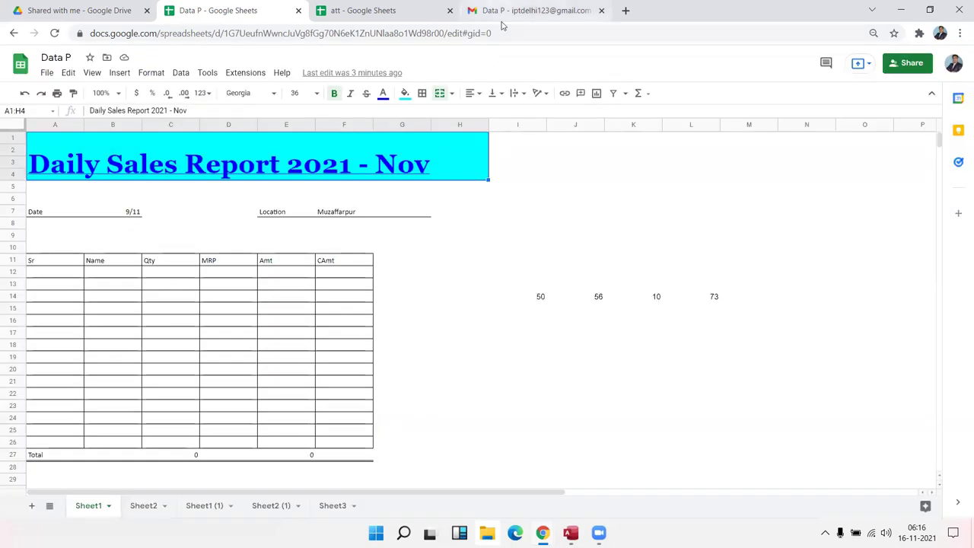
- In Gmail, open the Data For Pivot email and preview Data P.xlsx's Open with options
{"action": "left_click", "coordinate": [502, 20]}
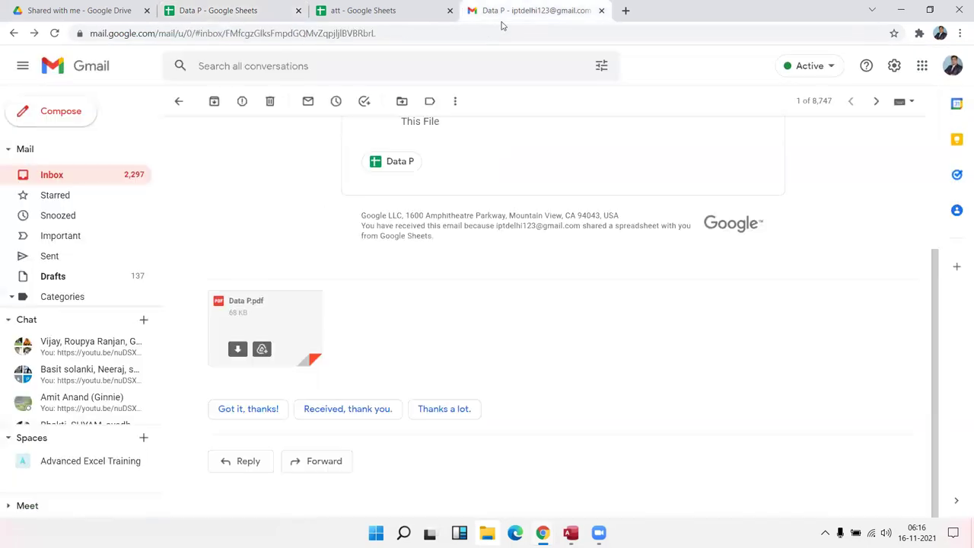
{"action": "left_click", "coordinate": [55, 180]}
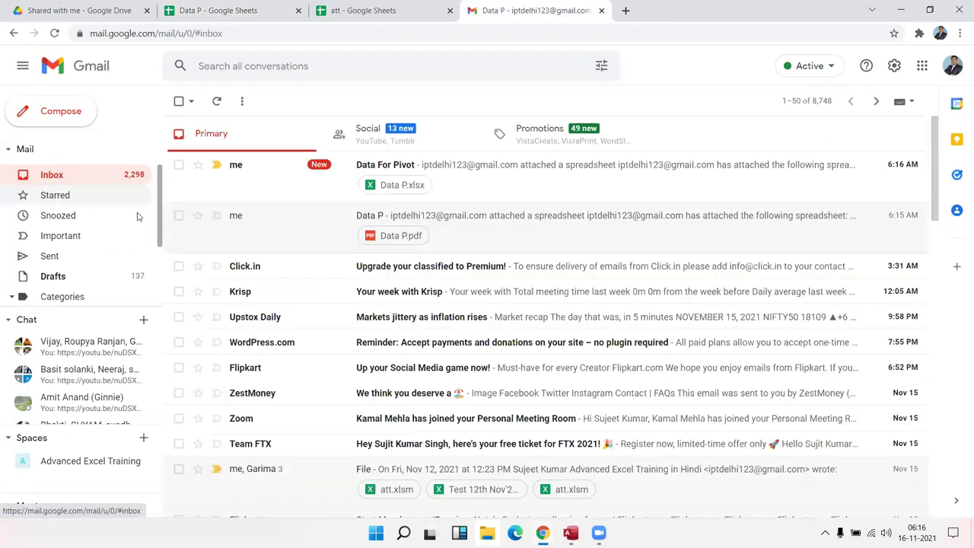
{"action": "left_click", "coordinate": [450, 179]}
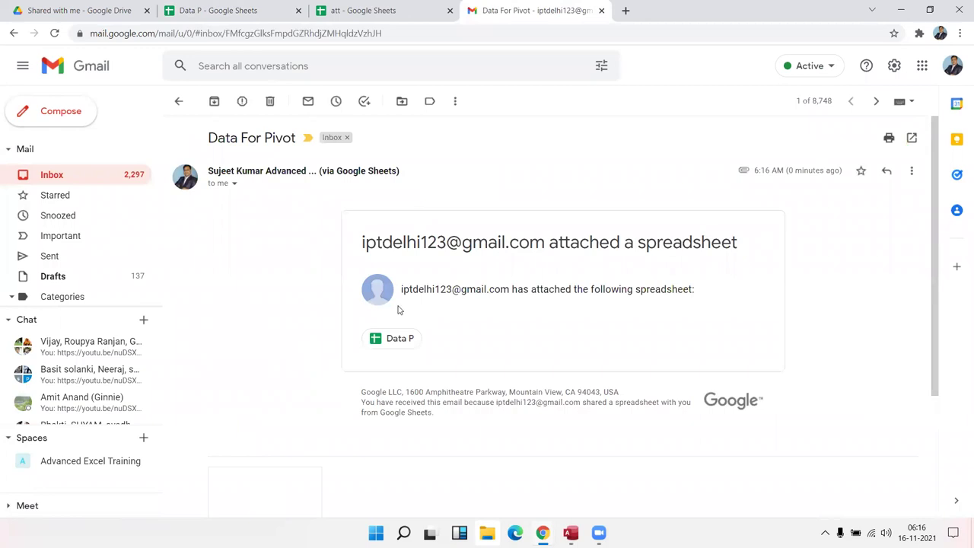
{"action": "scroll", "coordinate": [308, 370], "scroll_direction": "down", "scroll_amount": 3}
{"action": "left_click", "coordinate": [255, 318]}
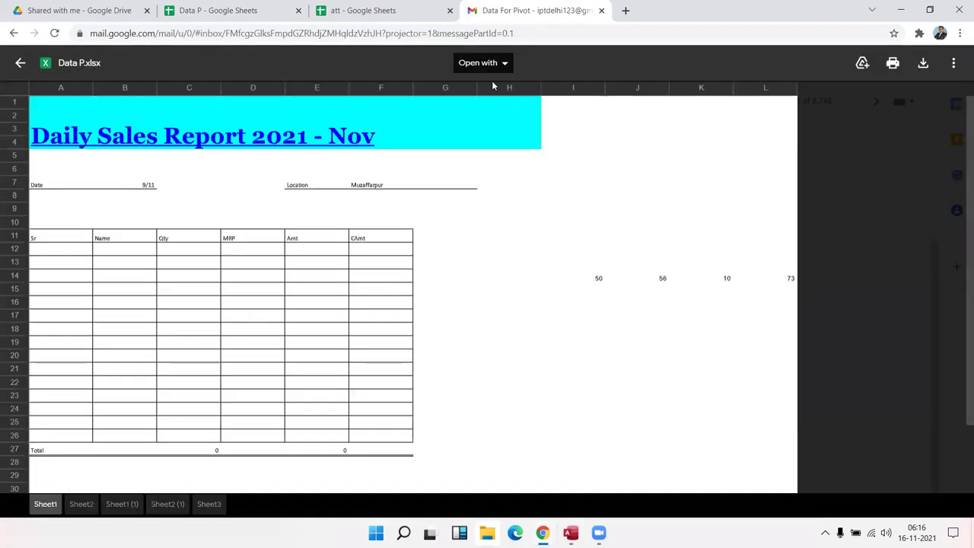
{"action": "left_click", "coordinate": [505, 65]}
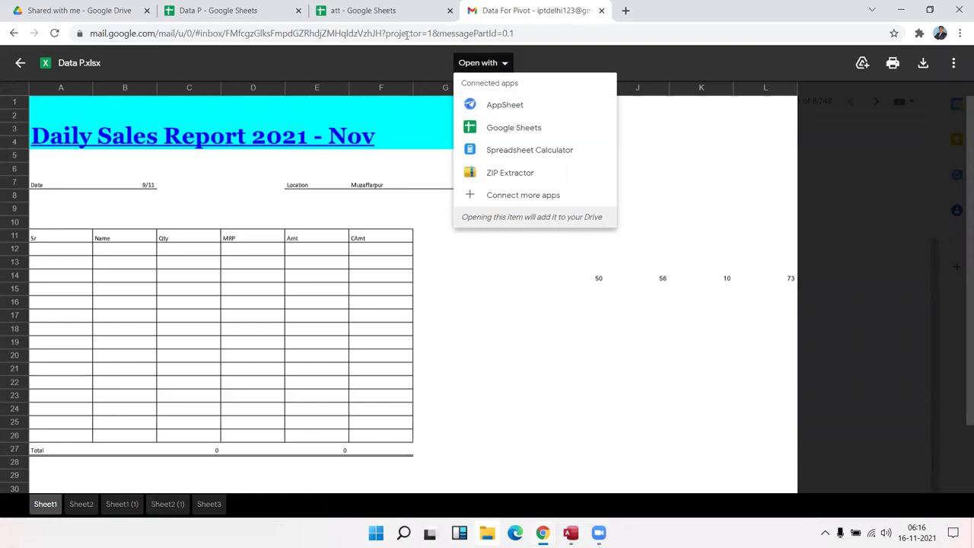
{"action": "key", "text": "Escape"}
{"action": "key", "text": "Escape"}
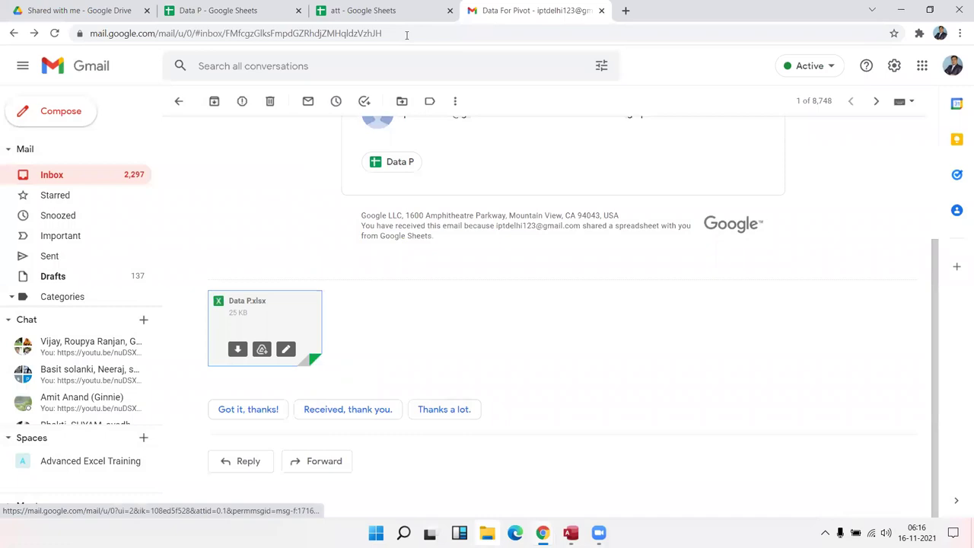
{"action": "left_click", "coordinate": [226, 9]}
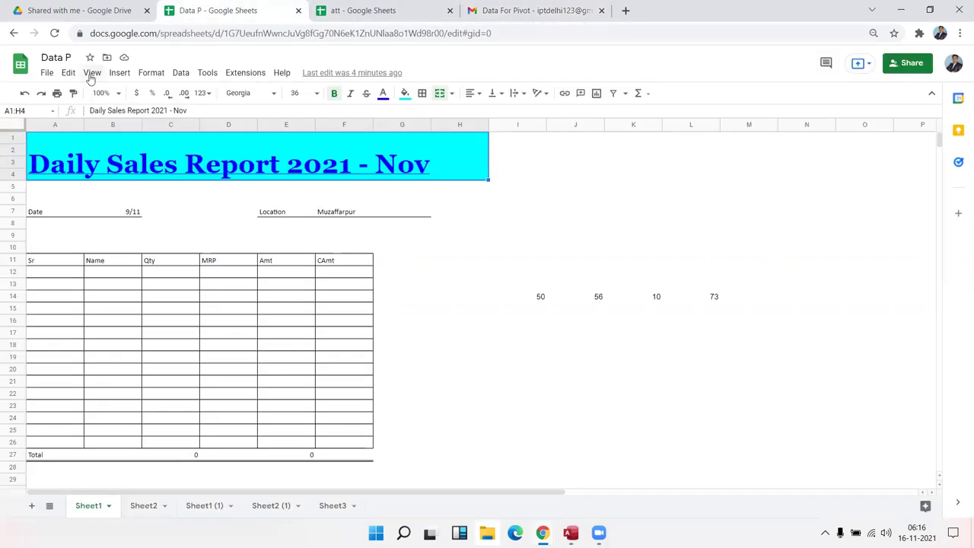
- Email Data P's two editors through Email collaborators, including a copy to yourself
{"action": "left_click", "coordinate": [47, 74]}
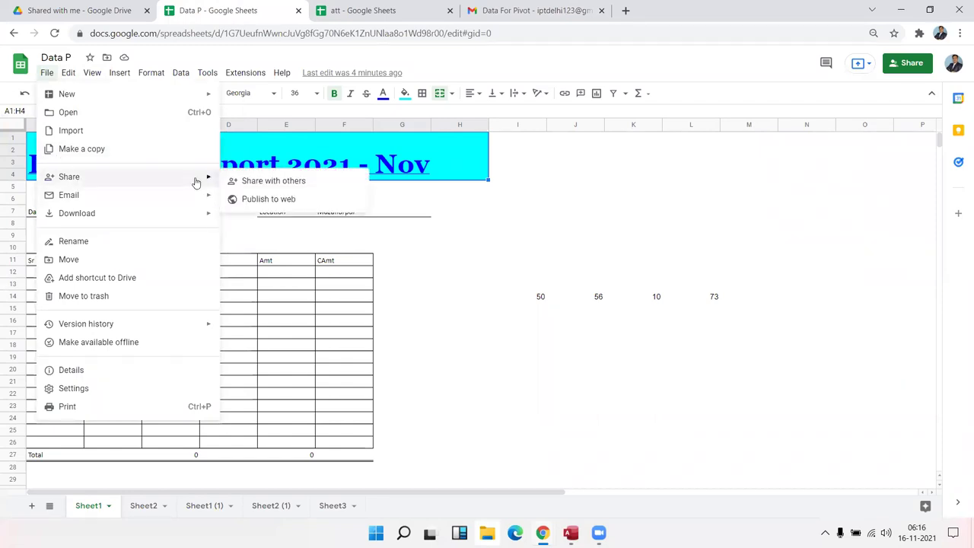
{"action": "mouse_move", "coordinate": [69, 194]}
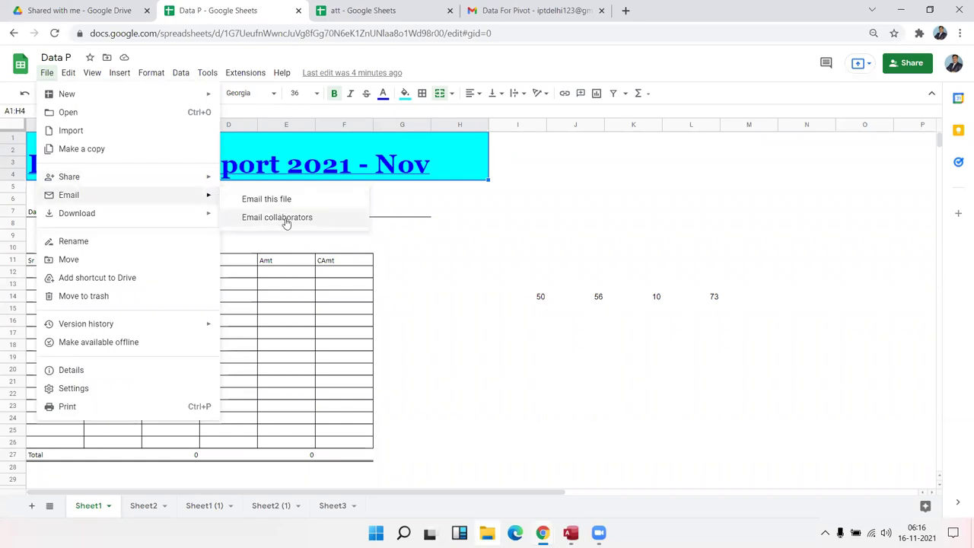
{"action": "left_click", "coordinate": [286, 218]}
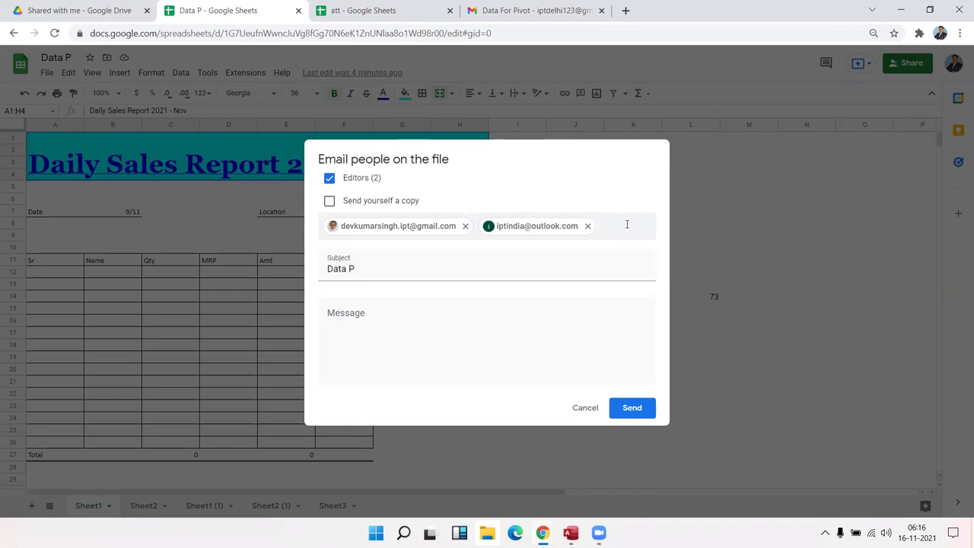
{"action": "left_click", "coordinate": [373, 203]}
{"action": "left_click", "coordinate": [631, 419]}
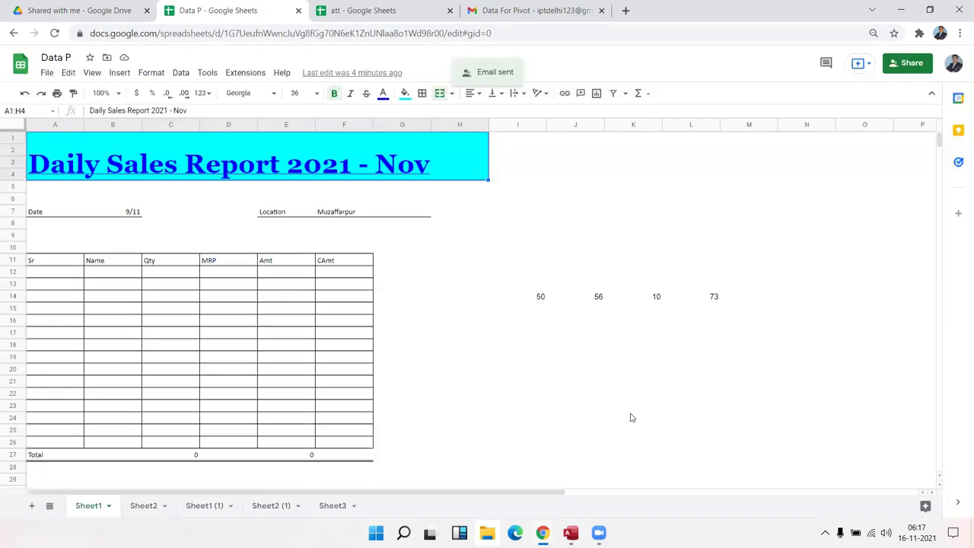
- Open the newest Data P email in Gmail and follow its Data P spreadsheet link
{"action": "left_click", "coordinate": [525, 10]}
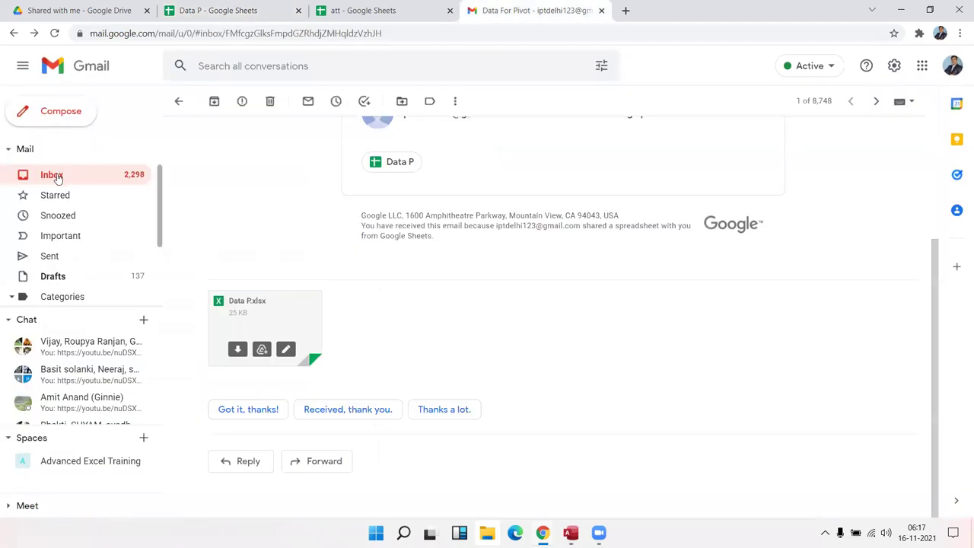
{"action": "left_click", "coordinate": [57, 177]}
{"action": "left_click", "coordinate": [444, 188]}
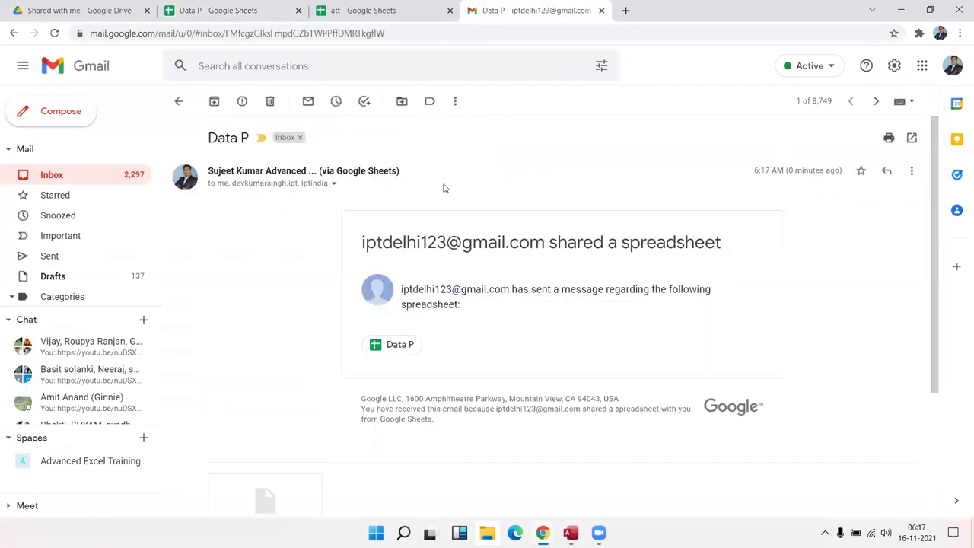
{"action": "scroll", "coordinate": [415, 354], "scroll_direction": "down", "scroll_amount": 3}
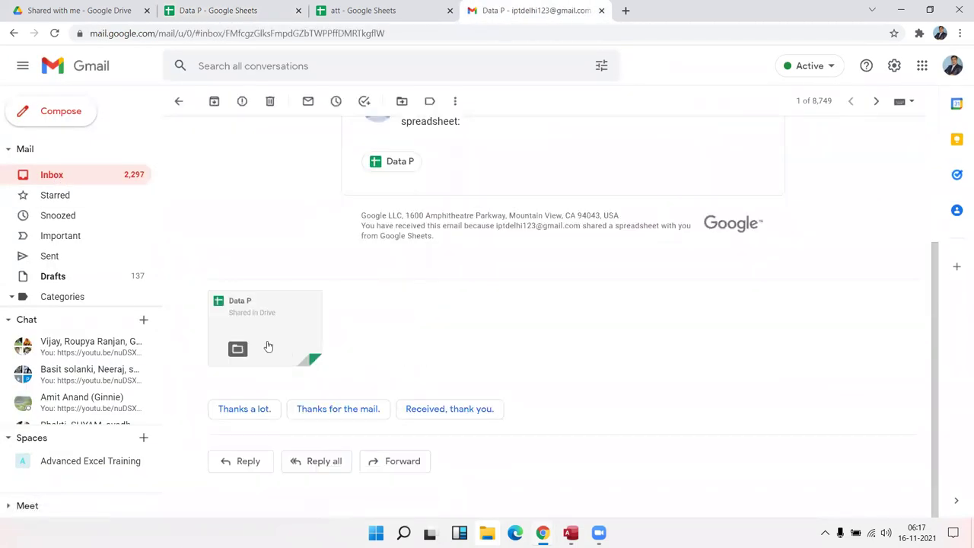
{"action": "left_click", "coordinate": [267, 346]}
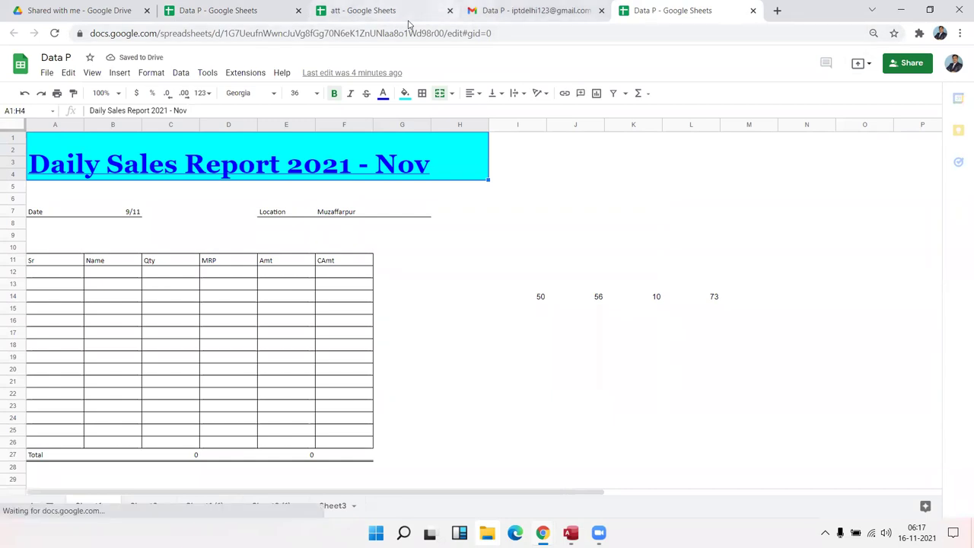
{"action": "left_click", "coordinate": [491, 11]}
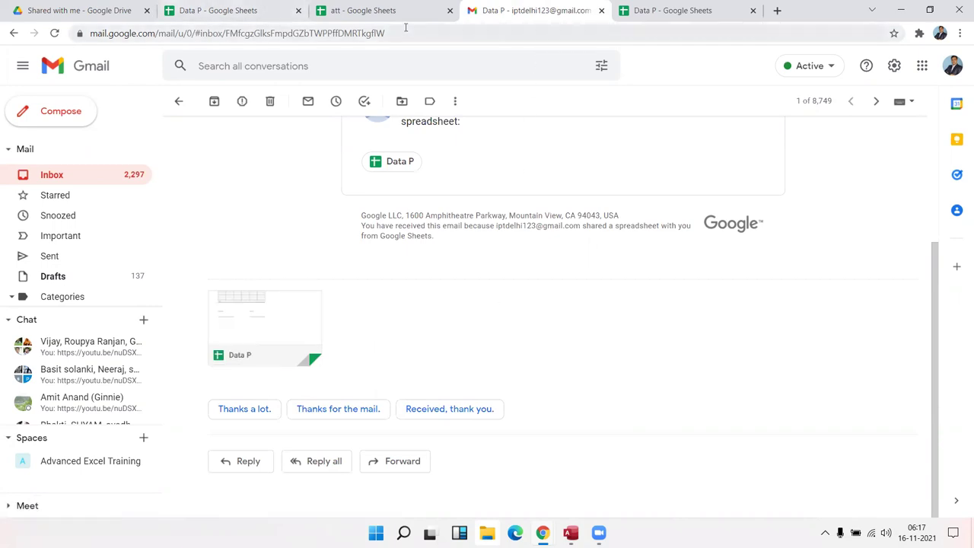
{"action": "left_click", "coordinate": [241, 11]}
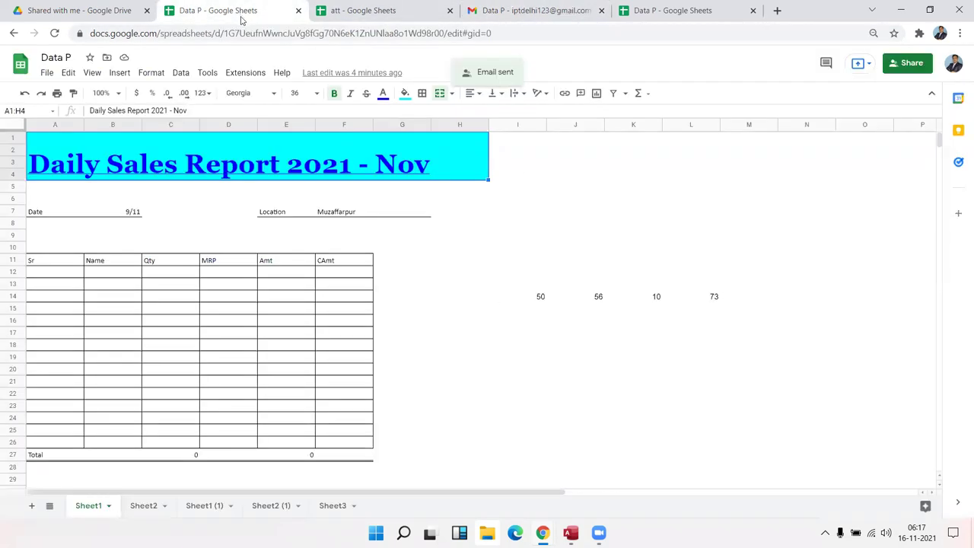
{"action": "left_click", "coordinate": [46, 73]}
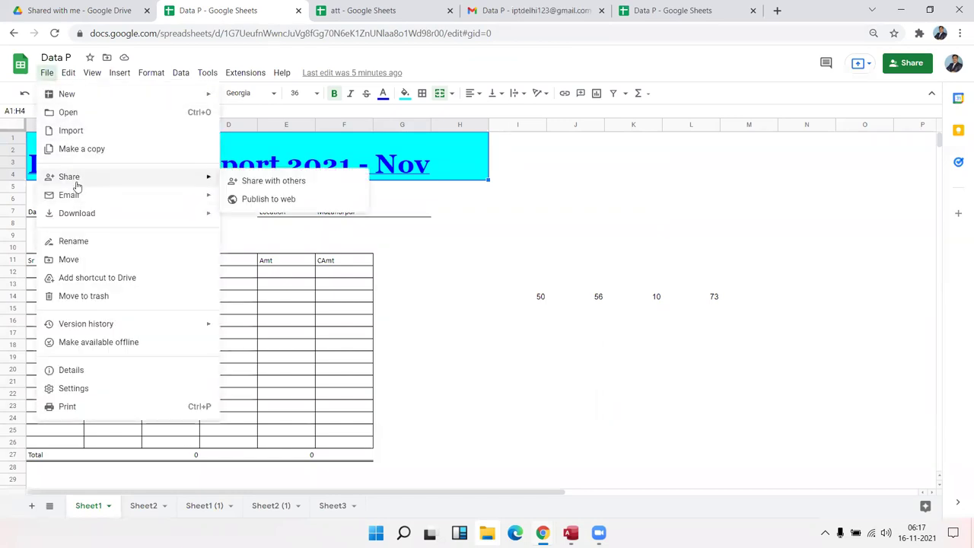
{"action": "mouse_move", "coordinate": [68, 176]}
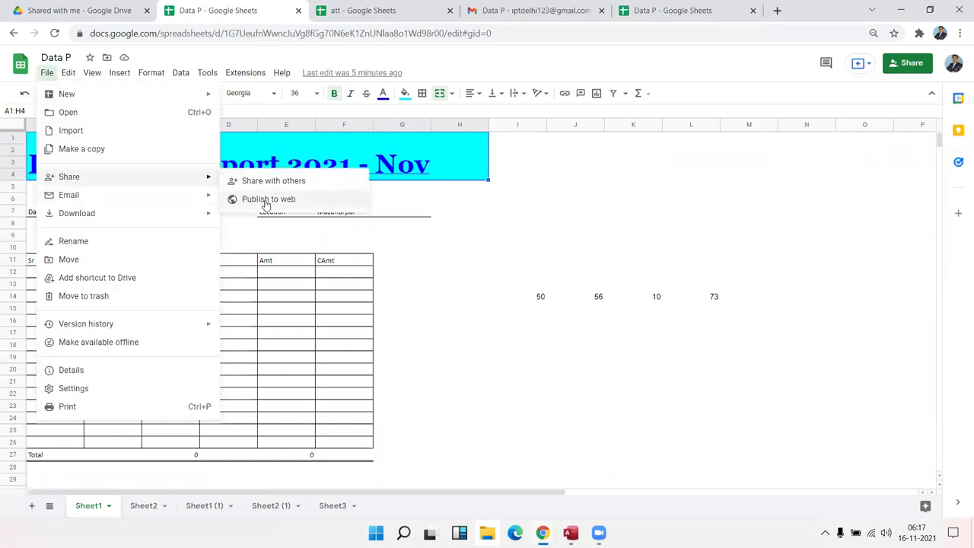
{"action": "left_click", "coordinate": [267, 200]}
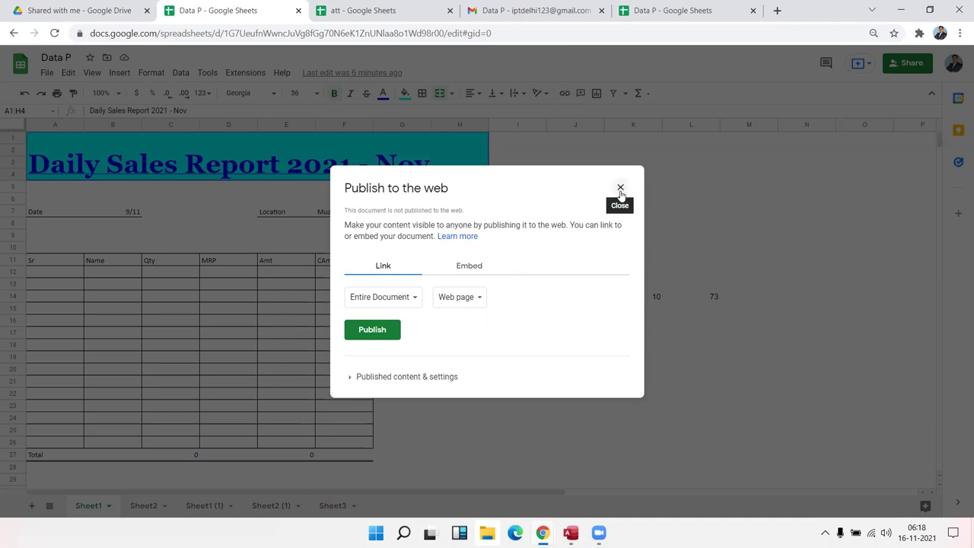
- Close the Publish to the web dialog and download Data P as a Microsoft Excel (.xlsx) file
{"action": "left_click", "coordinate": [620, 190]}
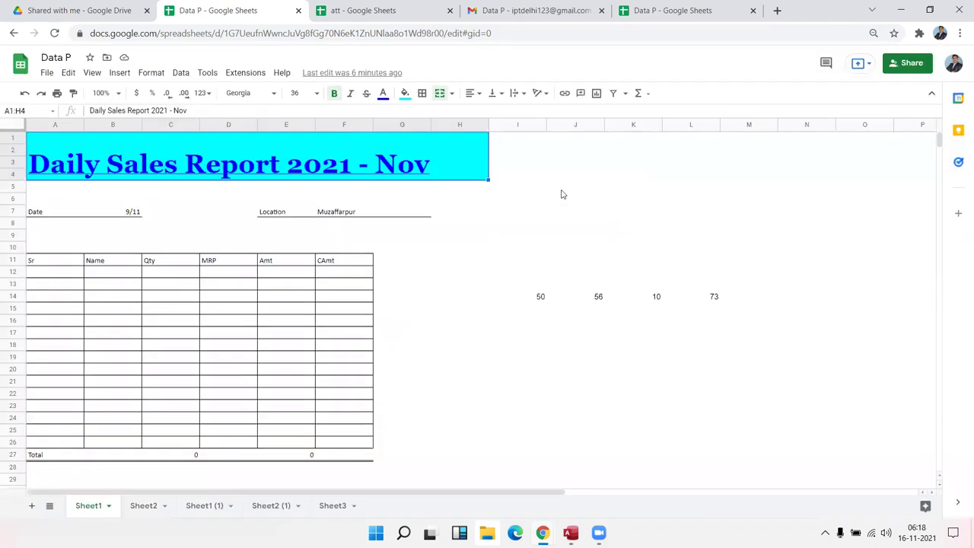
{"action": "left_click", "coordinate": [47, 74]}
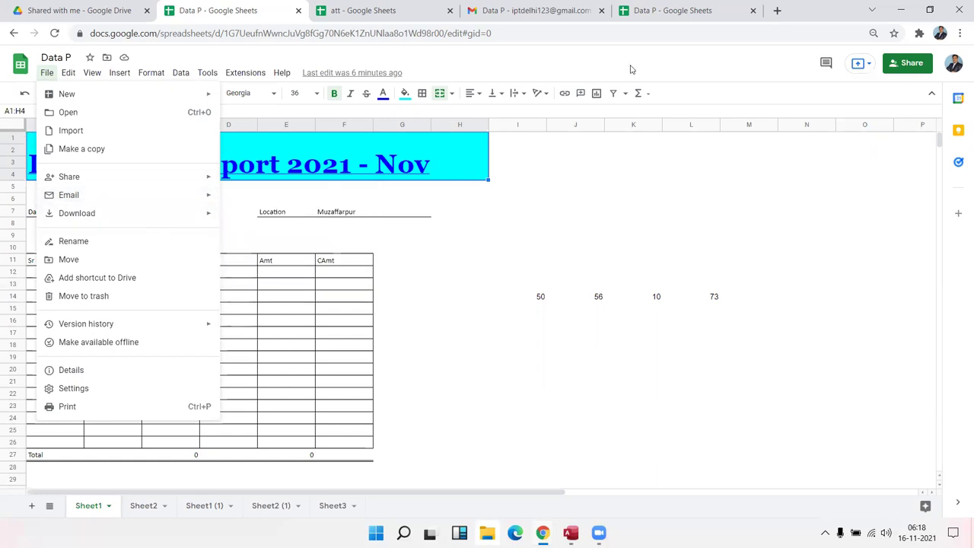
{"action": "key", "text": "Escape"}
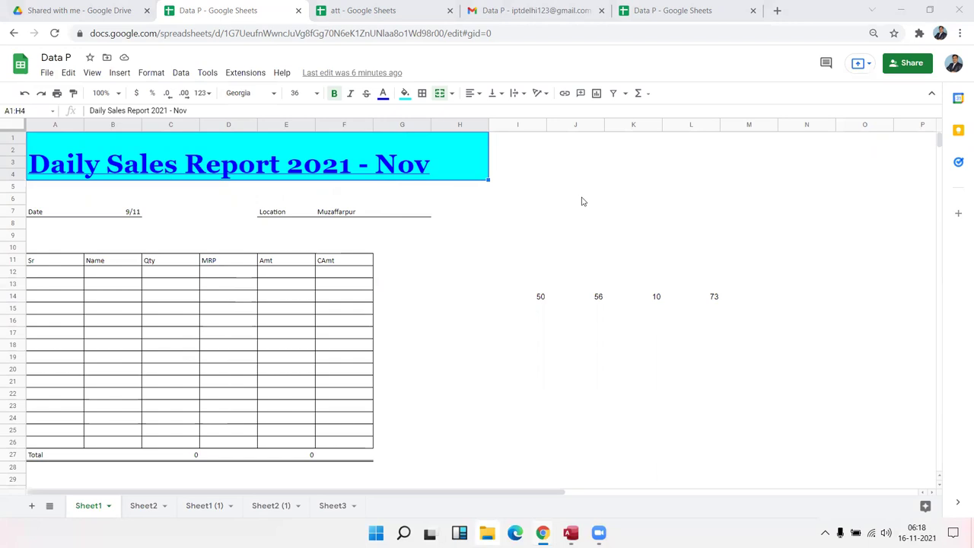
{"action": "left_click", "coordinate": [47, 73]}
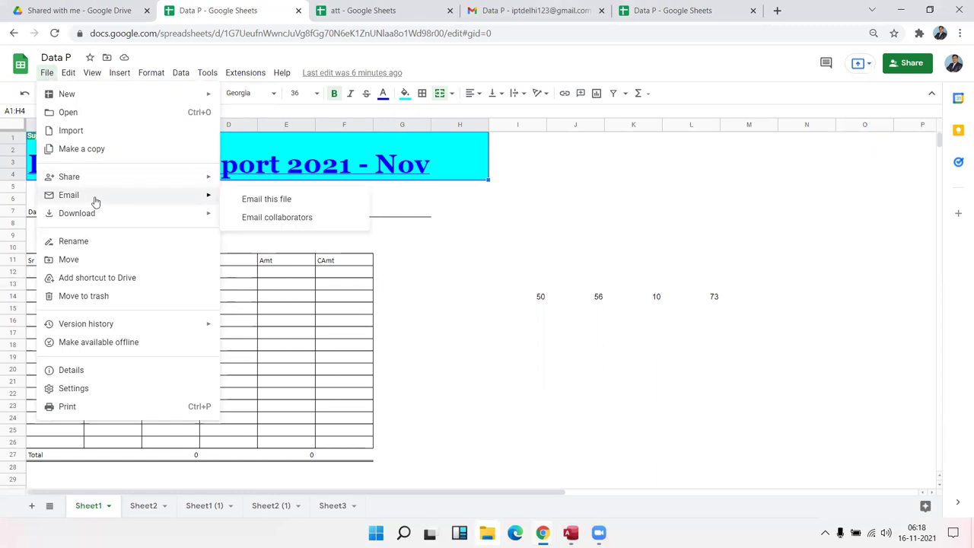
{"action": "mouse_move", "coordinate": [76, 213]}
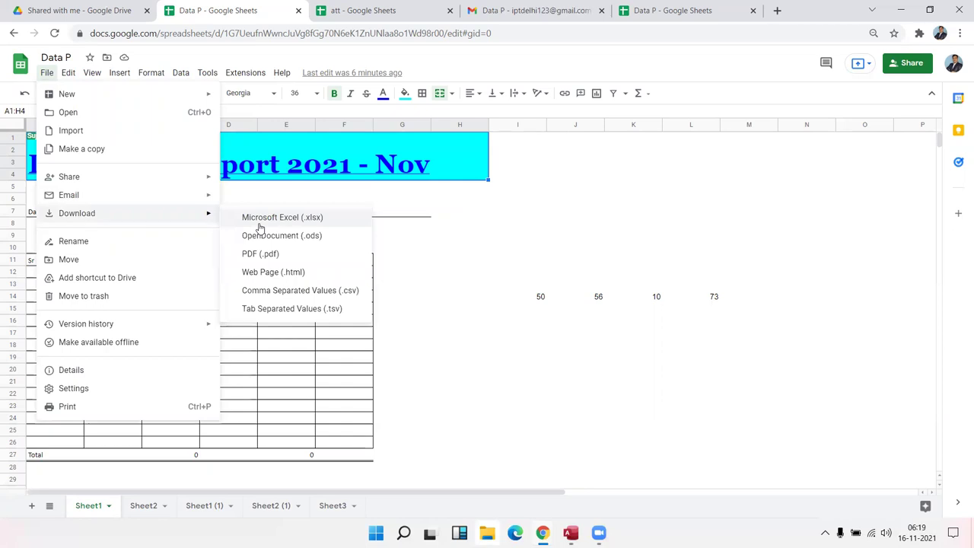
{"action": "left_click", "coordinate": [306, 220]}
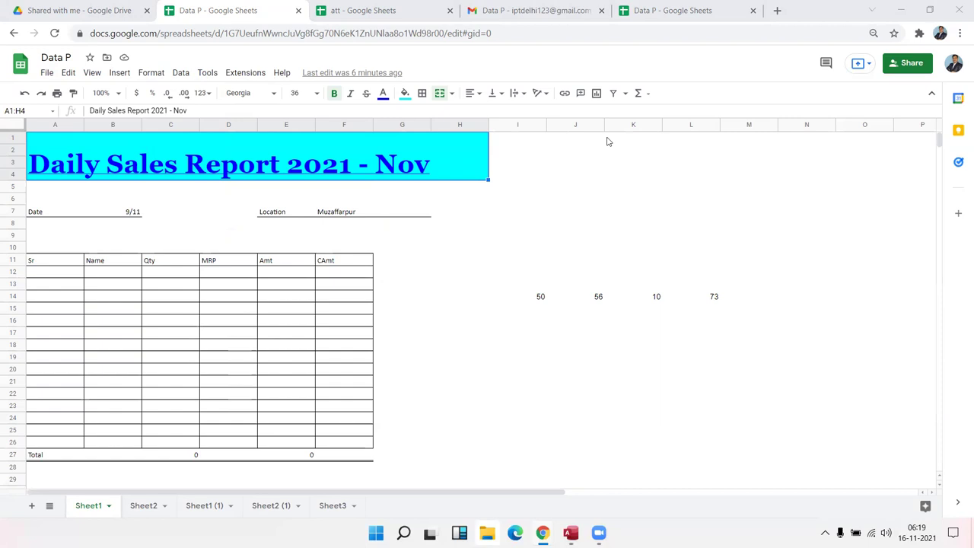
- Click the Data P title to try renaming it, then open the File > Move dialog
{"action": "left_click", "coordinate": [46, 73]}
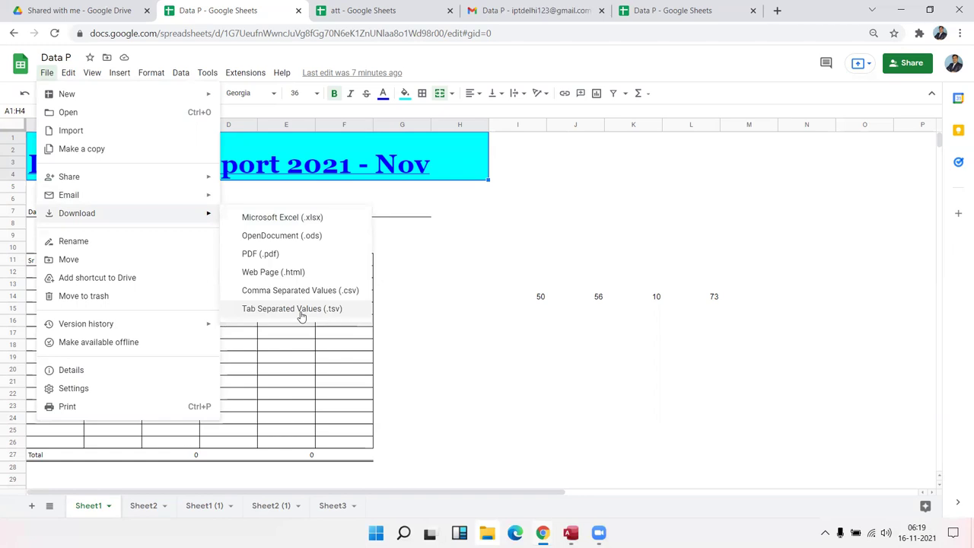
{"action": "left_click", "coordinate": [64, 57]}
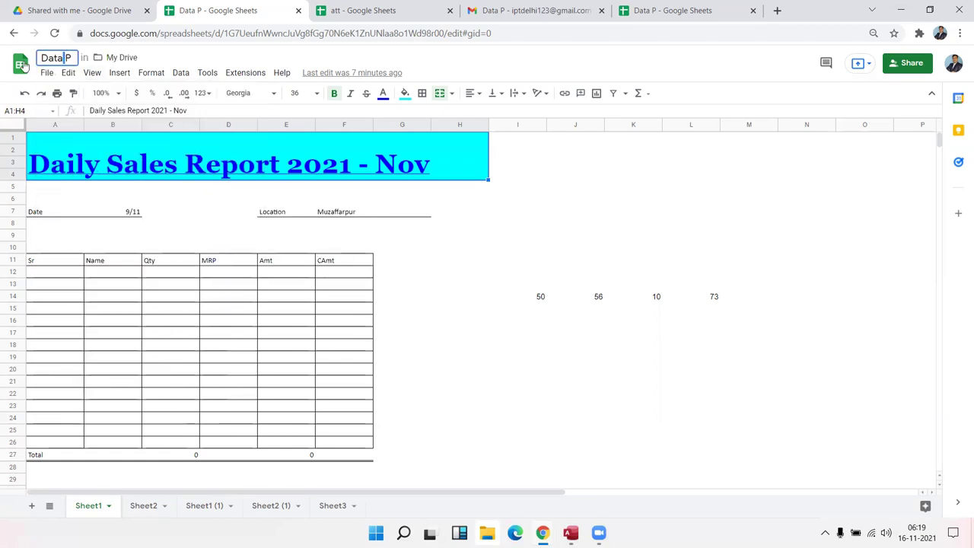
{"action": "left_click", "coordinate": [47, 73]}
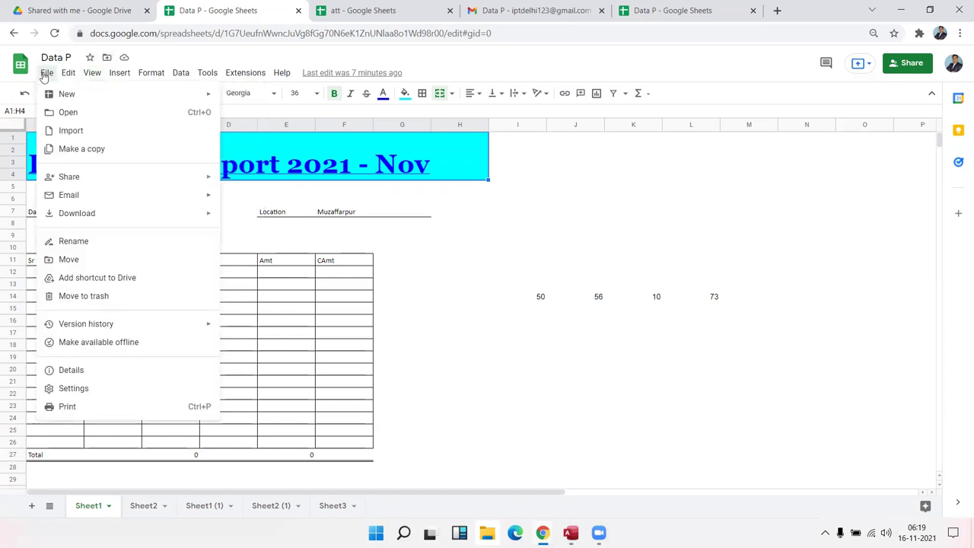
{"action": "left_click", "coordinate": [96, 261]}
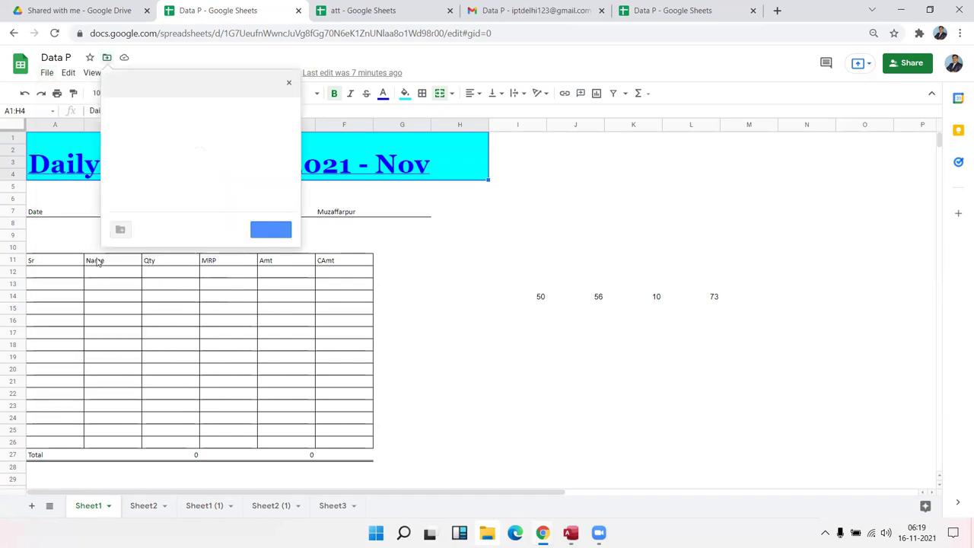
- Close the Move dialog without moving the file and switch to Drive's Shared with me tab
{"action": "scroll", "coordinate": [149, 172], "scroll_direction": "down", "scroll_amount": 3}
{"action": "scroll", "coordinate": [149, 172], "scroll_direction": "up", "scroll_amount": 3}
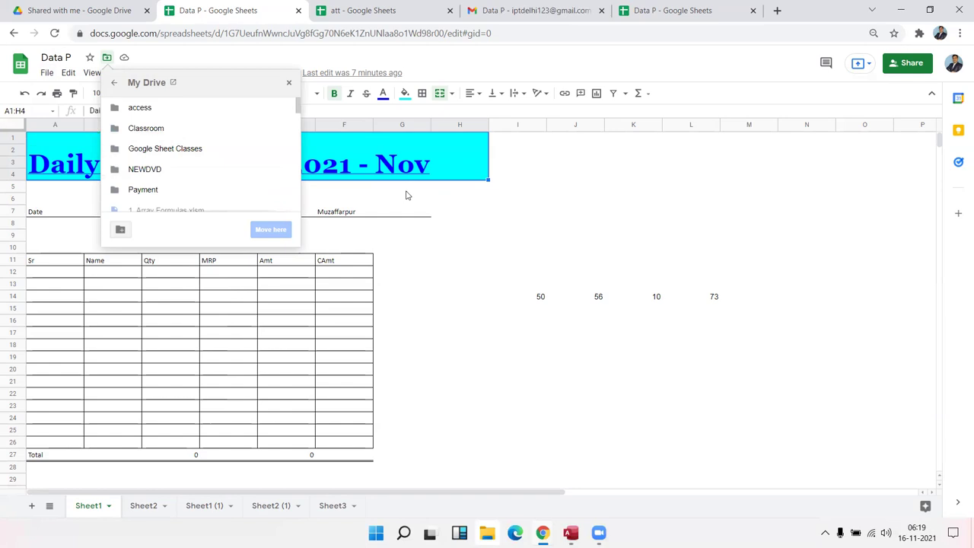
{"action": "left_click", "coordinate": [457, 265]}
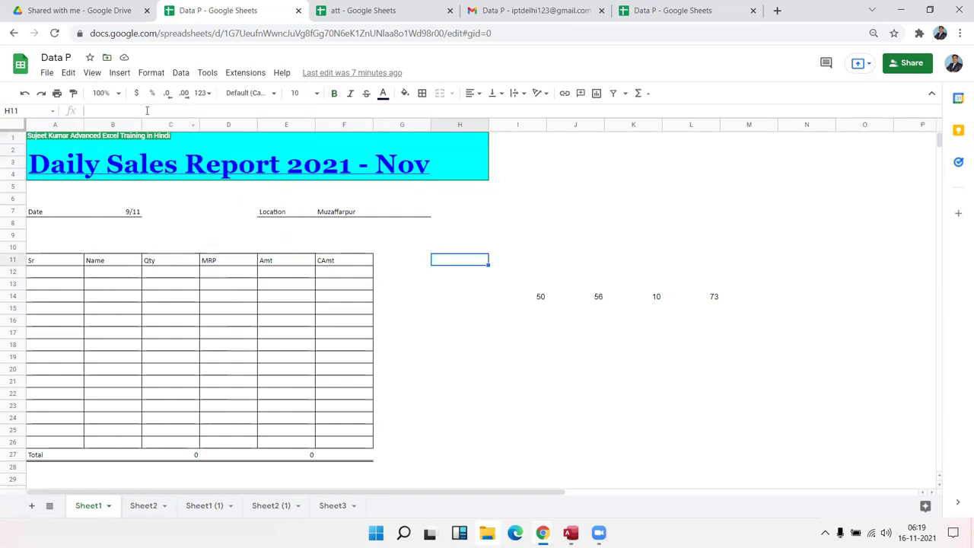
{"action": "left_click", "coordinate": [47, 73]}
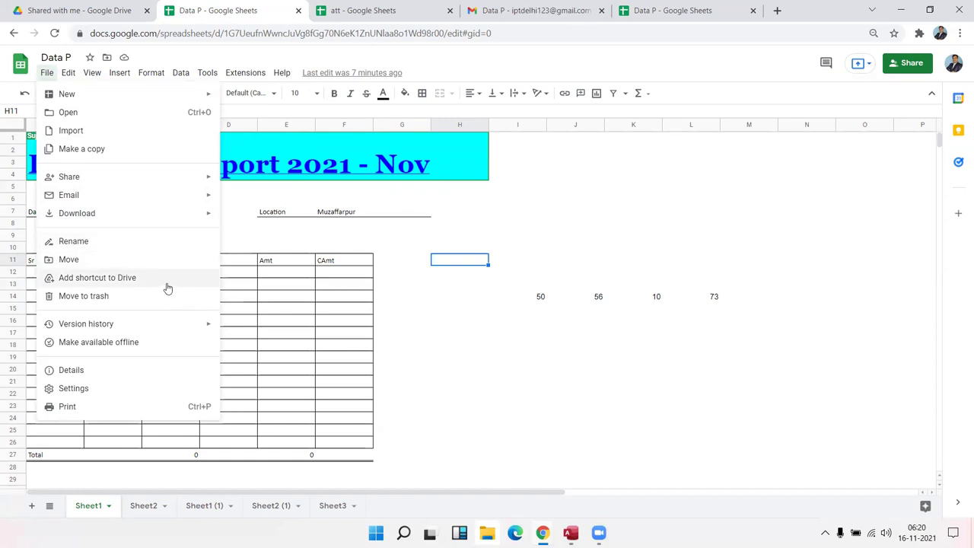
{"action": "left_click", "coordinate": [76, 11]}
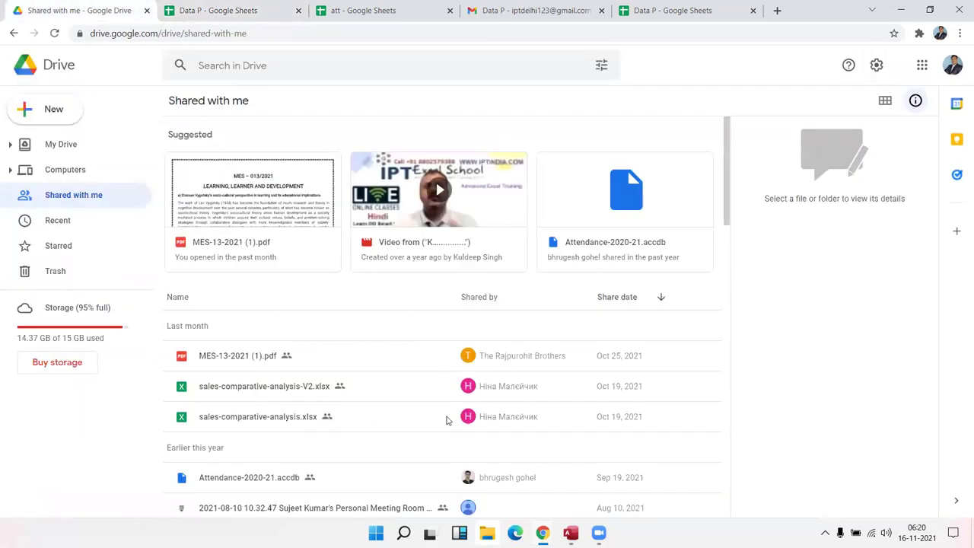
- Scroll through the Shared with me file list, then return to the Data P spreadsheet tab
{"action": "scroll", "coordinate": [443, 421], "scroll_direction": "down", "scroll_amount": 4}
{"action": "scroll", "coordinate": [443, 420], "scroll_direction": "up", "scroll_amount": 4}
{"action": "left_click", "coordinate": [248, 9]}
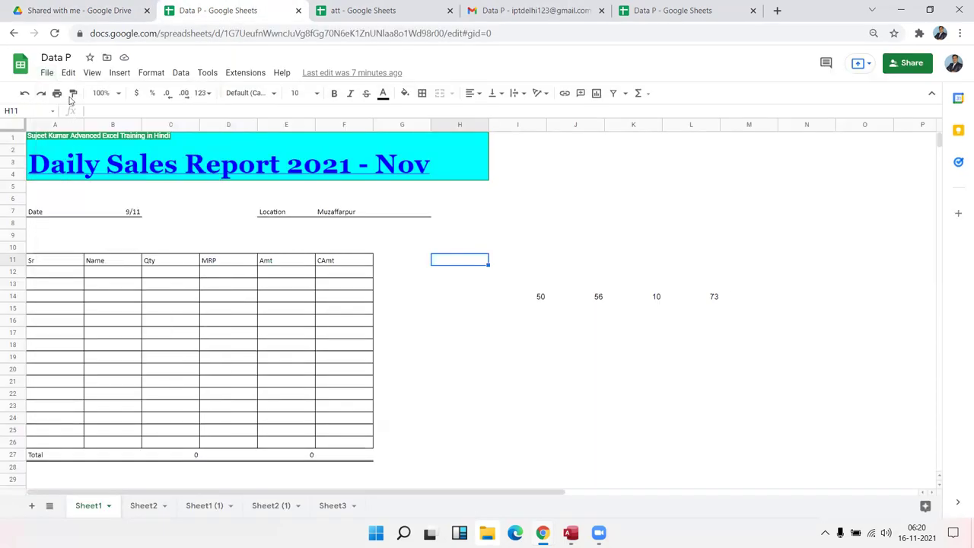
{"action": "left_click", "coordinate": [46, 72]}
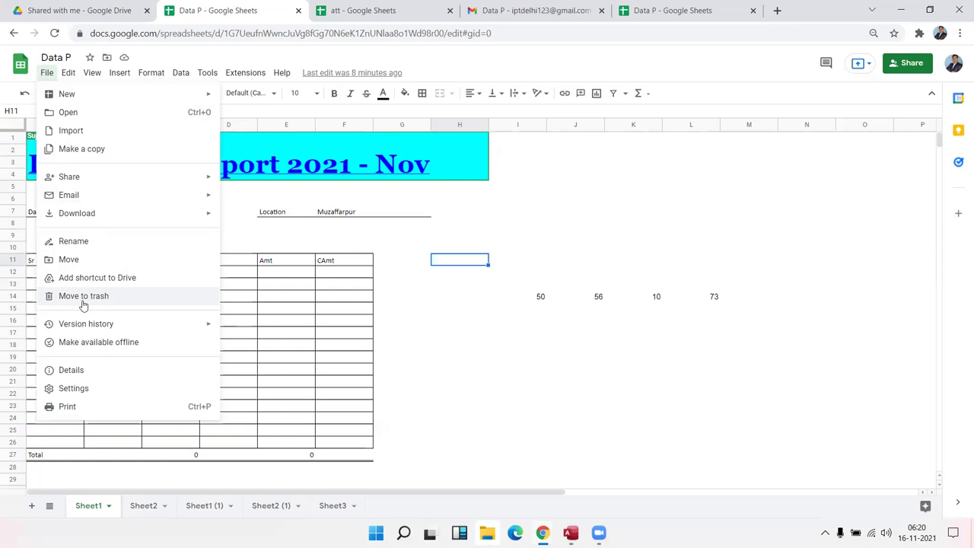
{"action": "mouse_move", "coordinate": [86, 324]}
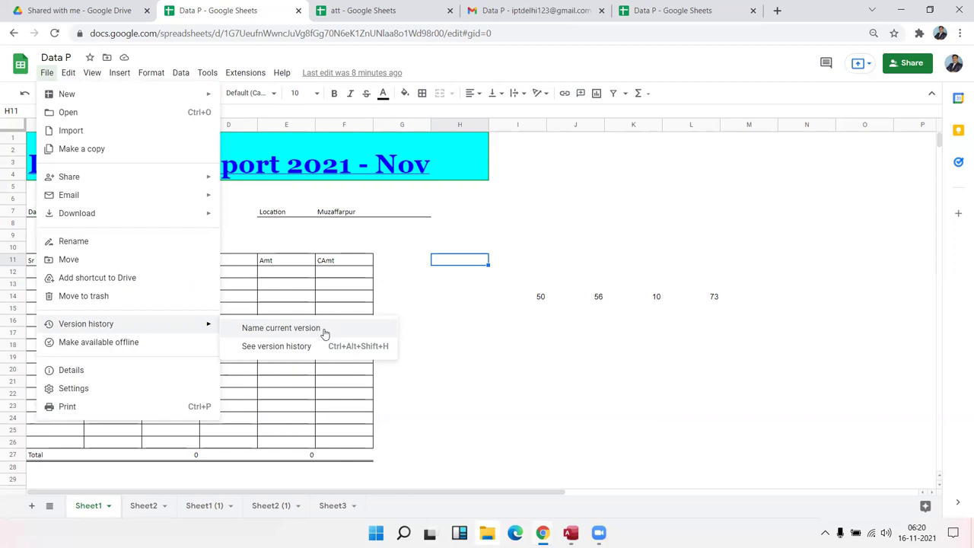
{"action": "left_click", "coordinate": [322, 330]}
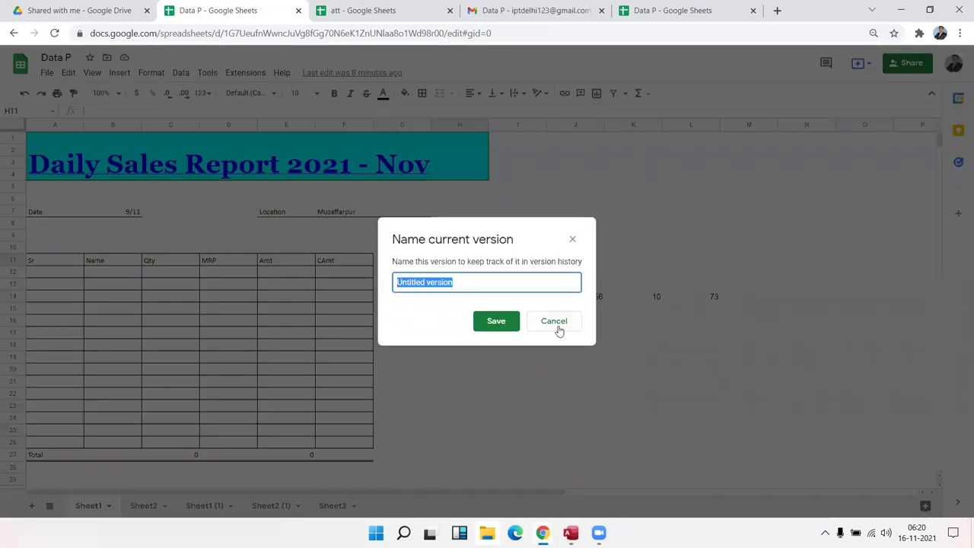
{"action": "left_click", "coordinate": [562, 326]}
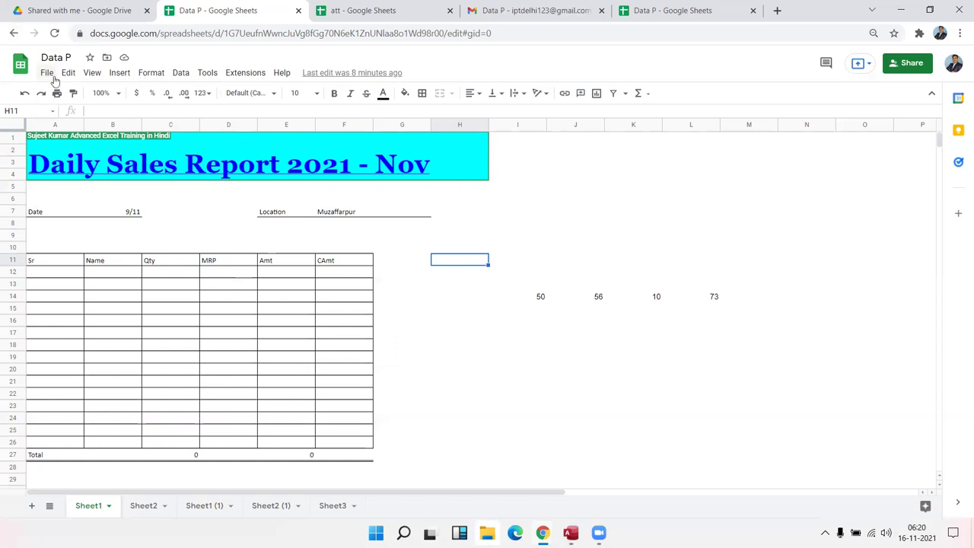
- Open the File menu to reach the spreadsheet Settings entry
{"action": "left_click", "coordinate": [53, 78]}
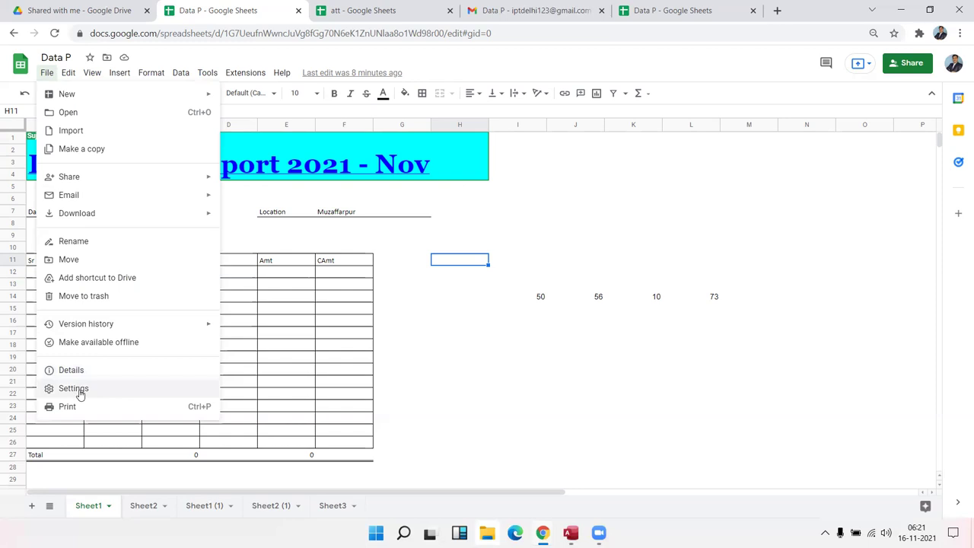
- In spreadsheet settings, keep locale United States and time zone India Standard Time, then view Calculation options
{"action": "left_click", "coordinate": [79, 391]}
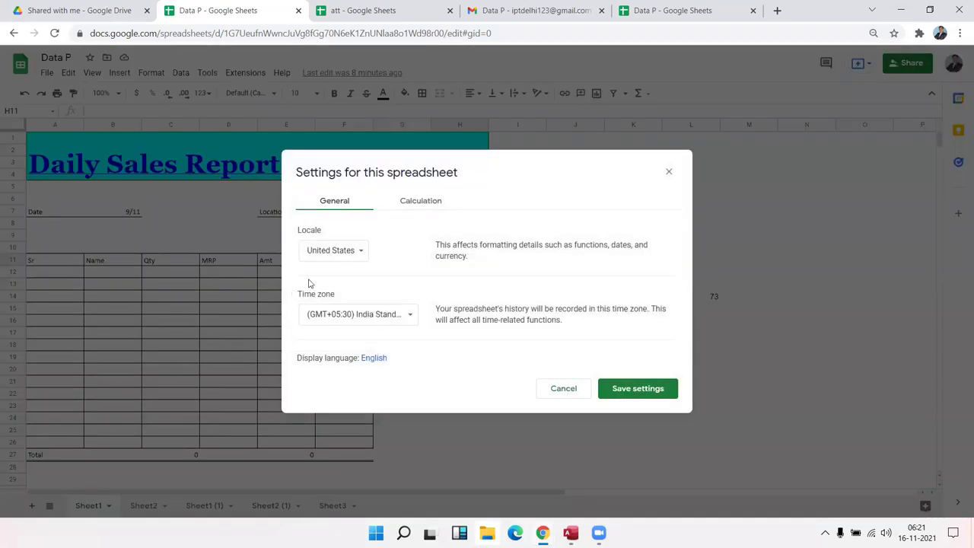
{"action": "left_click", "coordinate": [321, 256]}
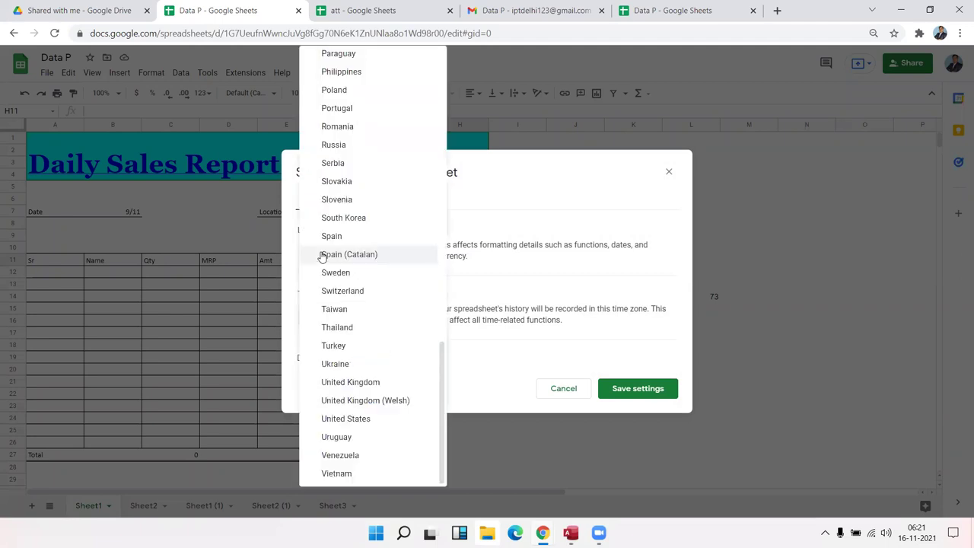
{"action": "left_click", "coordinate": [524, 200]}
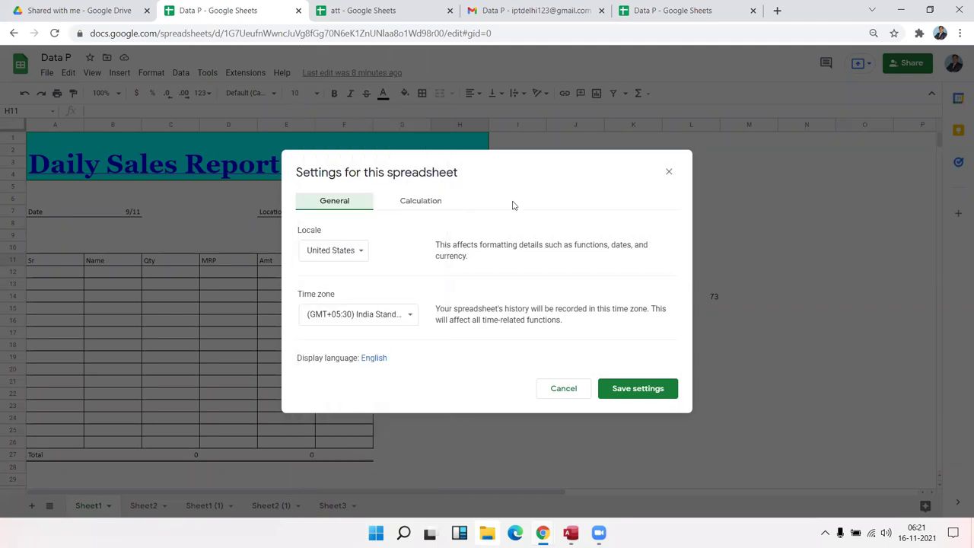
{"action": "left_click", "coordinate": [394, 323]}
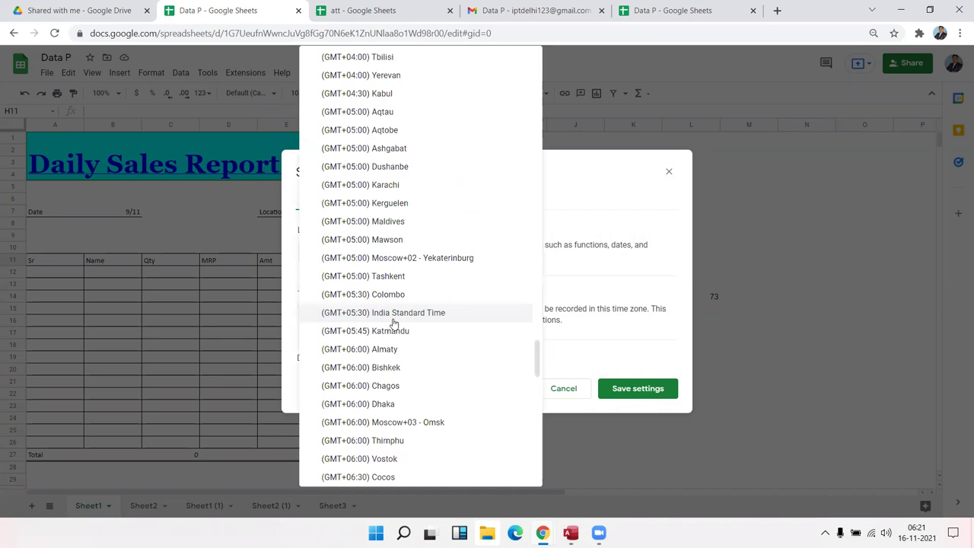
{"action": "left_click", "coordinate": [584, 190]}
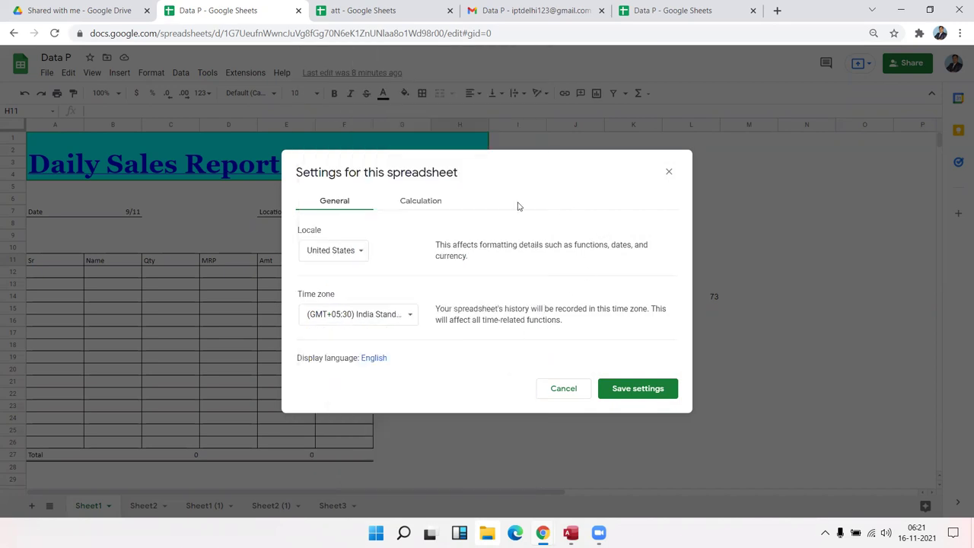
{"action": "left_click", "coordinate": [434, 204]}
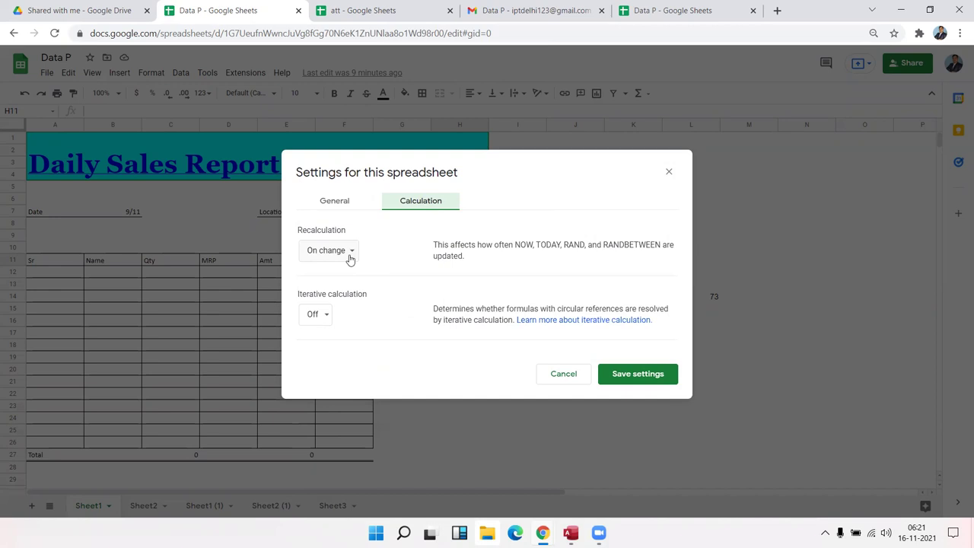
{"action": "left_click", "coordinate": [349, 259]}
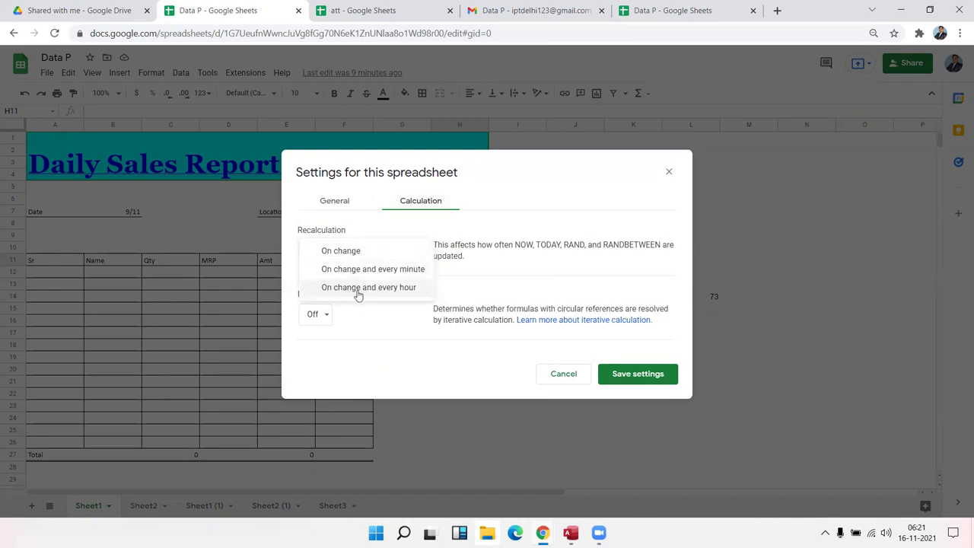
{"action": "left_click", "coordinate": [376, 322]}
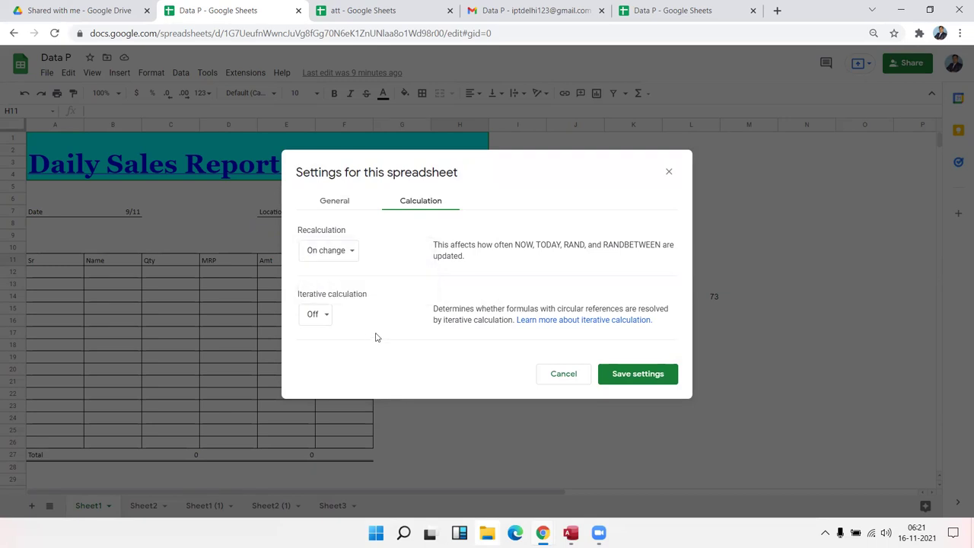
{"action": "left_click", "coordinate": [329, 317]}
{"action": "left_click", "coordinate": [384, 298]}
- Close spreadsheet settings, open Print settings keeping Letter paper and Current sheet, then cancel without printing
{"action": "left_click", "coordinate": [571, 379]}
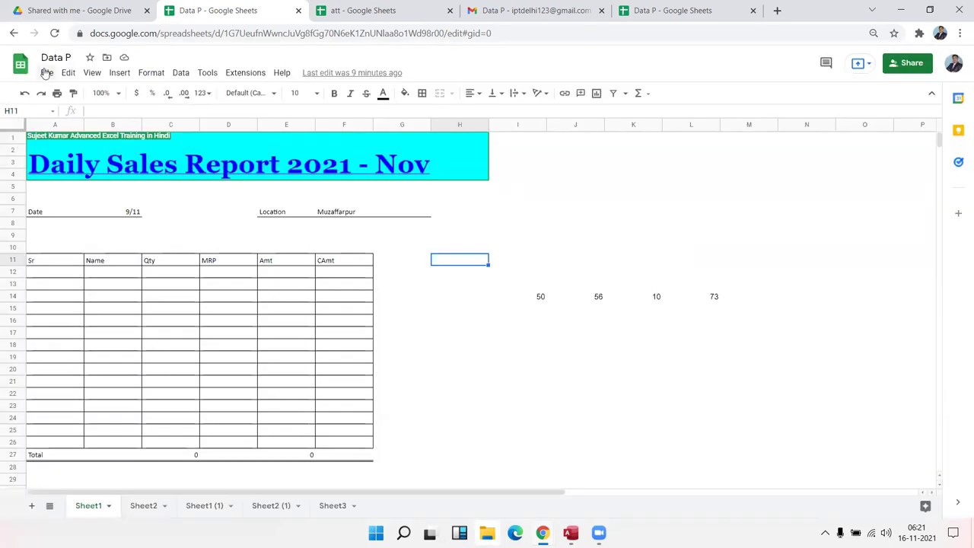
{"action": "left_click", "coordinate": [46, 72]}
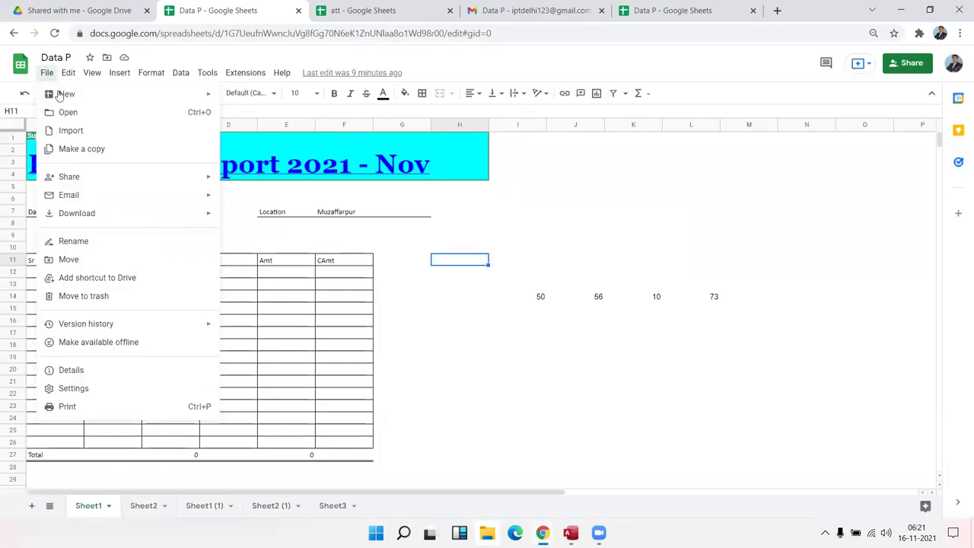
{"action": "left_click", "coordinate": [65, 407]}
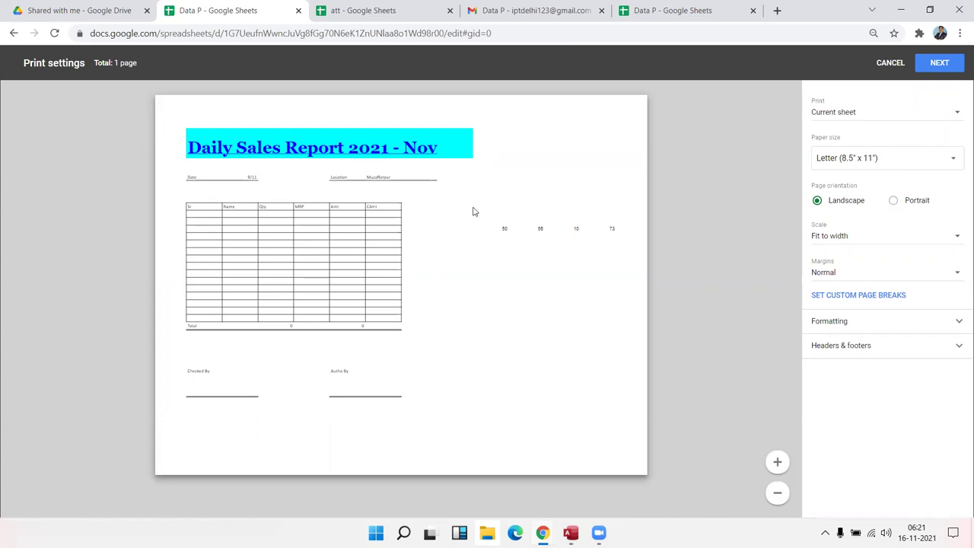
{"action": "left_click", "coordinate": [837, 169]}
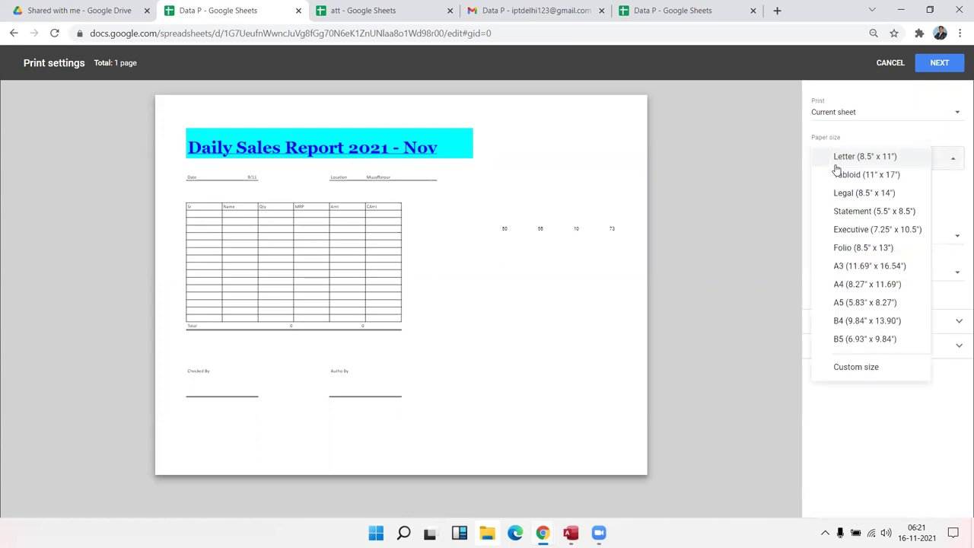
{"action": "left_click", "coordinate": [860, 156]}
{"action": "left_click", "coordinate": [894, 115]}
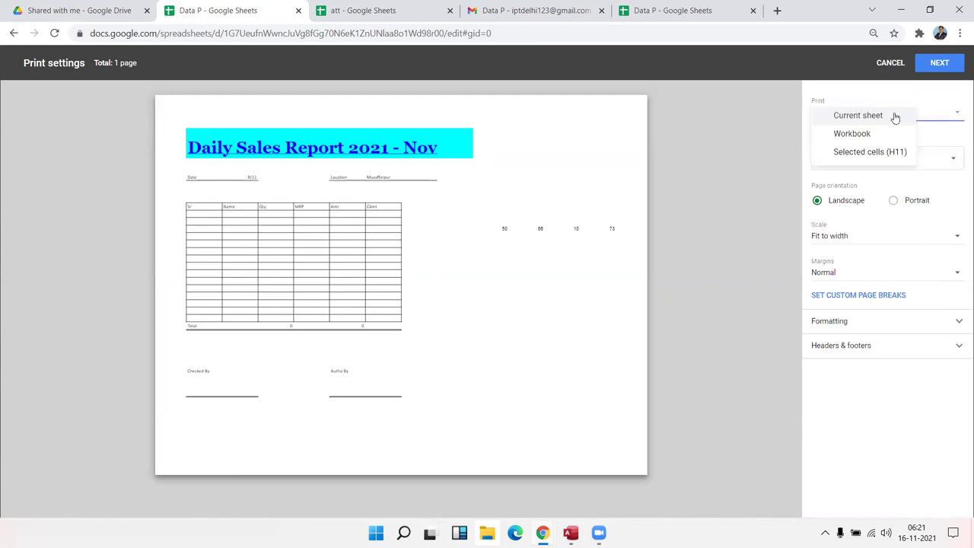
{"action": "mouse_move", "coordinate": [555, 219]}
{"action": "left_click", "coordinate": [590, 241]}
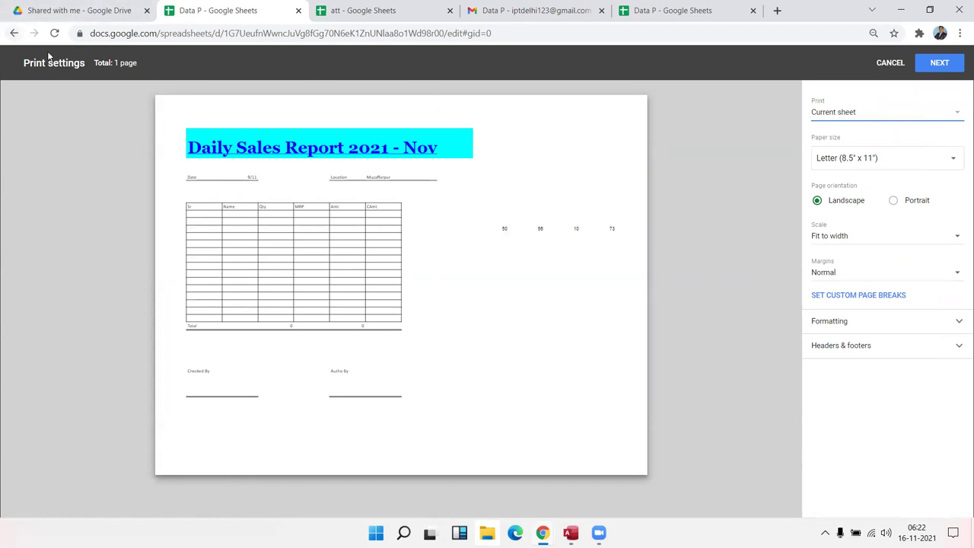
{"action": "left_click", "coordinate": [896, 66]}
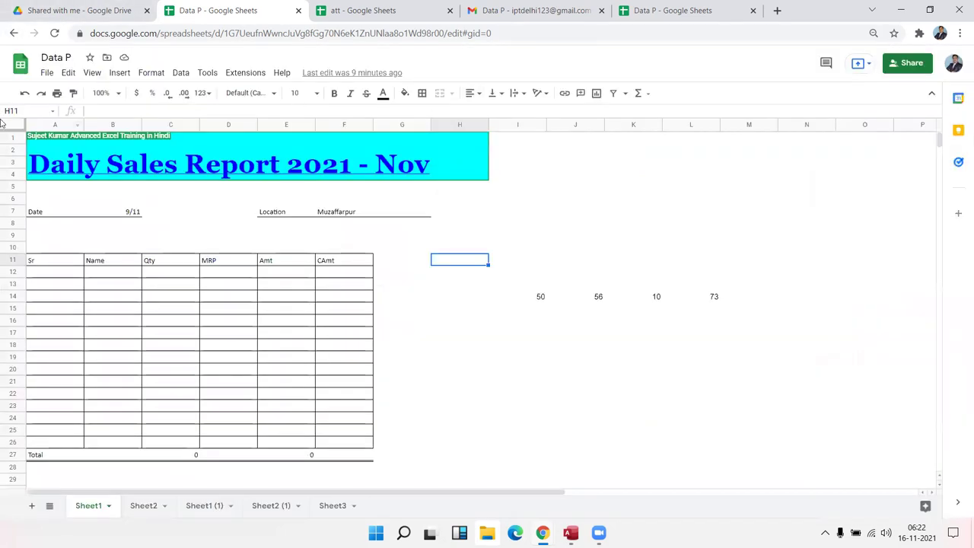
- Select the report range A1:H37 from the title cell and open print settings with Ctrl+P
{"action": "left_click", "coordinate": [37, 150]}
{"action": "left_click", "coordinate": [89, 202]}
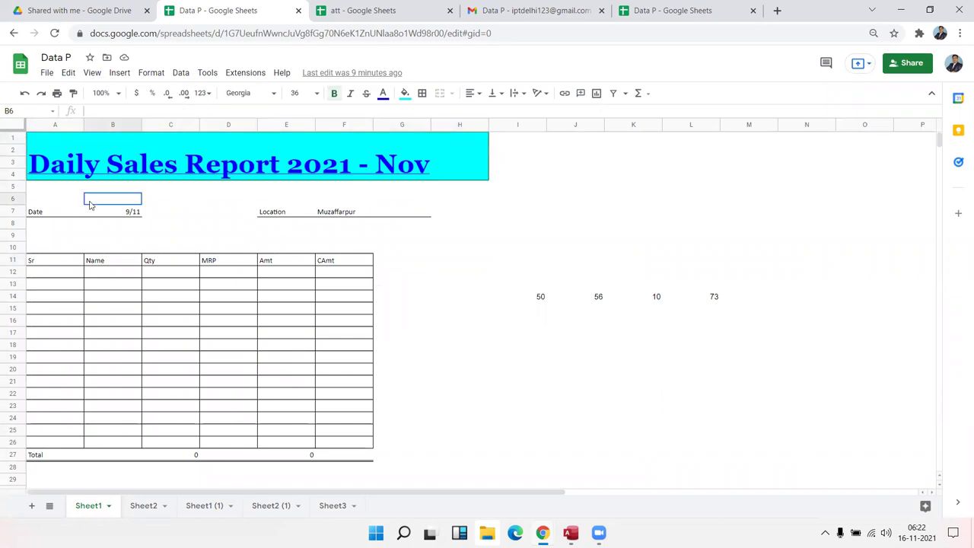
{"action": "key", "text": "ctrl+Home"}
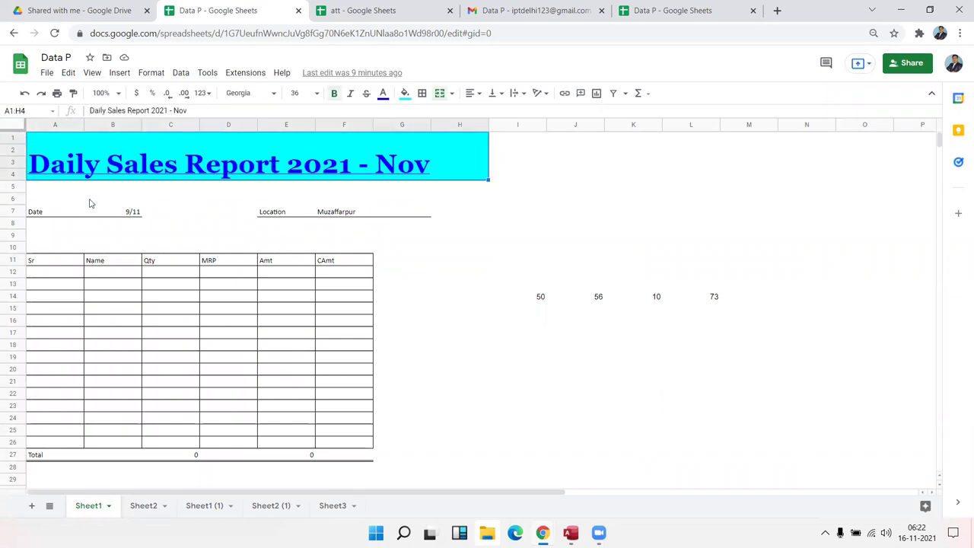
{"action": "key", "text": "shift+Down"}
{"action": "key", "text": "shift+Down"}
{"action": "key", "text": "shift+Down"}
{"action": "key", "text": "shift+Down"}
{"action": "key", "text": "shift+Down"}
{"action": "key", "text": "shift+Down"}
{"action": "key", "text": "shift+Down"}
{"action": "key", "text": "shift+Down"}
{"action": "key", "text": "shift+Down"}
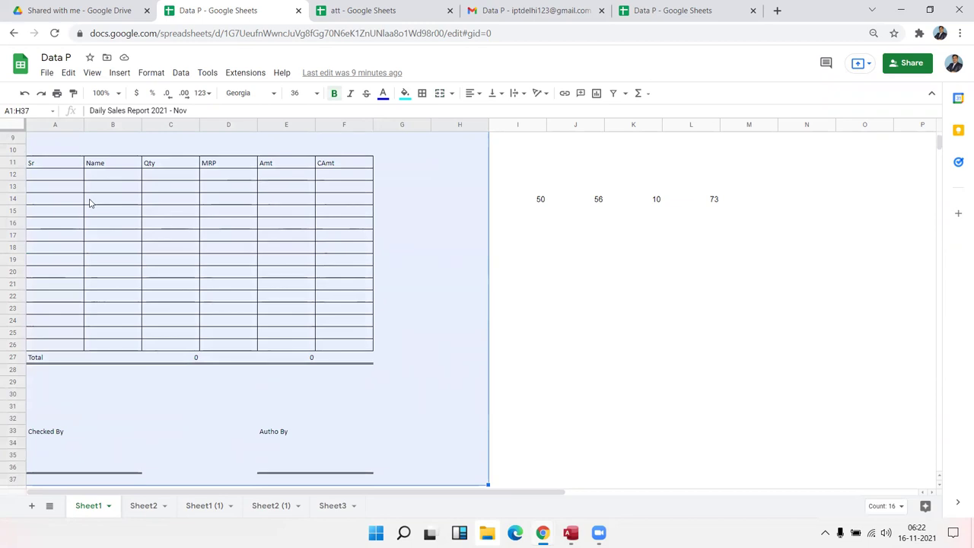
{"action": "key", "text": "ctrl+p"}
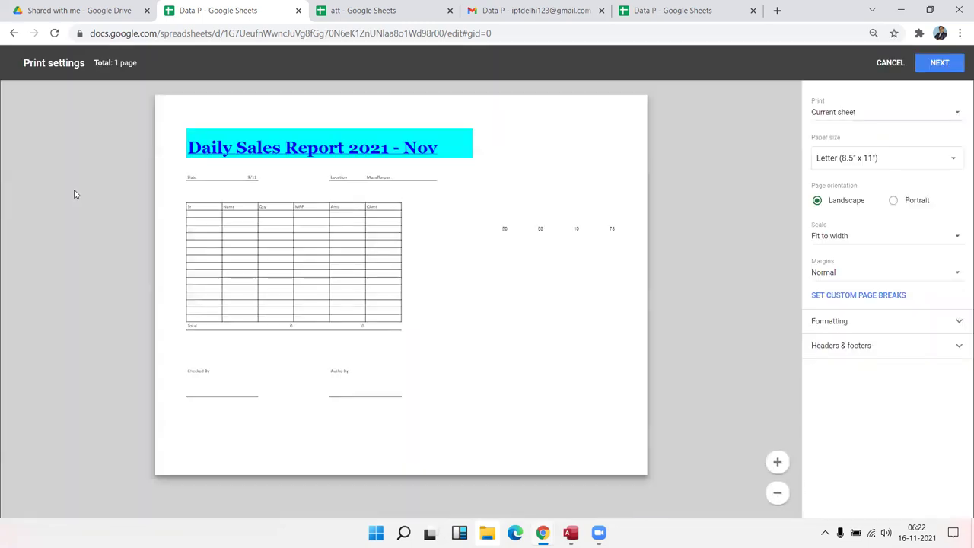
- Print Selected cells A1:H37, keep Letter paper and Fit to width scaling, and set Narrow margins
{"action": "left_click", "coordinate": [898, 114]}
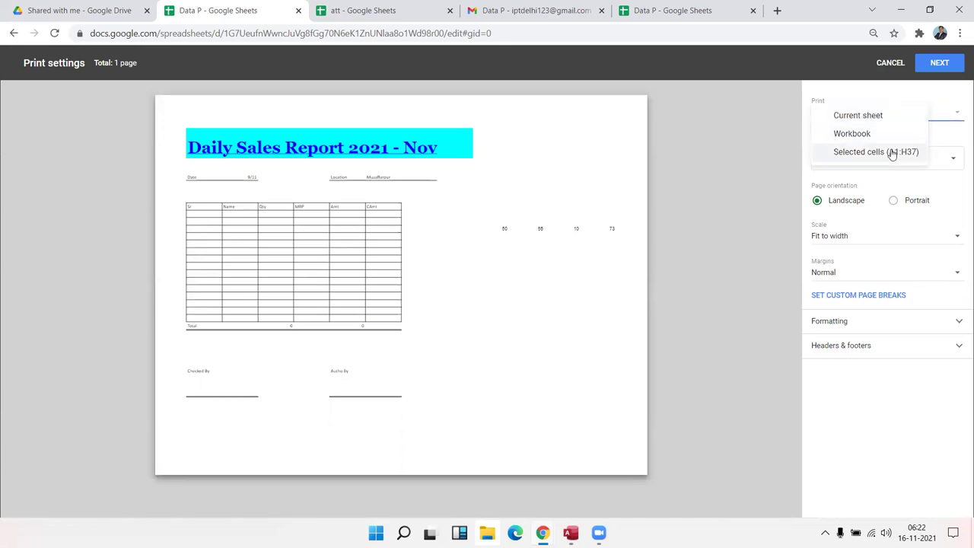
{"action": "left_click", "coordinate": [891, 151]}
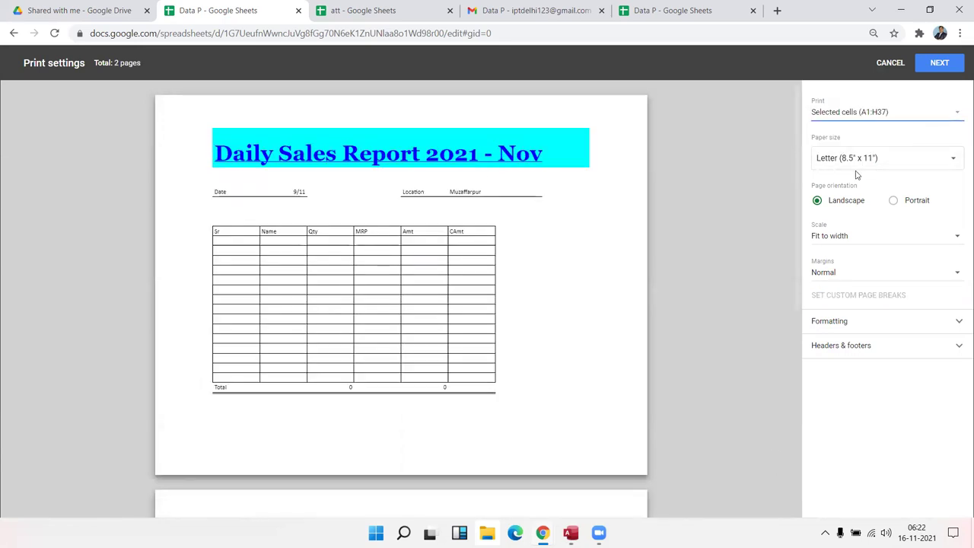
{"action": "left_click", "coordinate": [856, 161]}
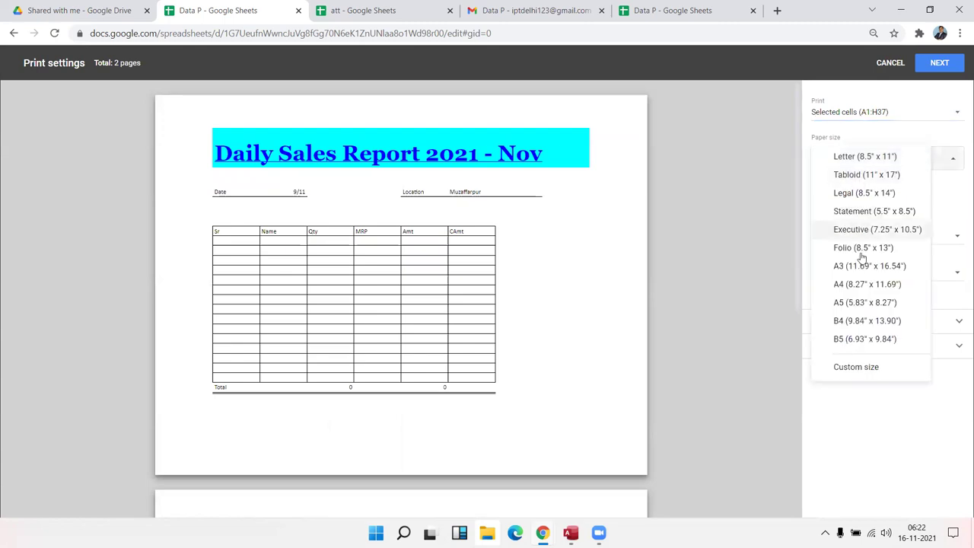
{"action": "left_click", "coordinate": [840, 138]}
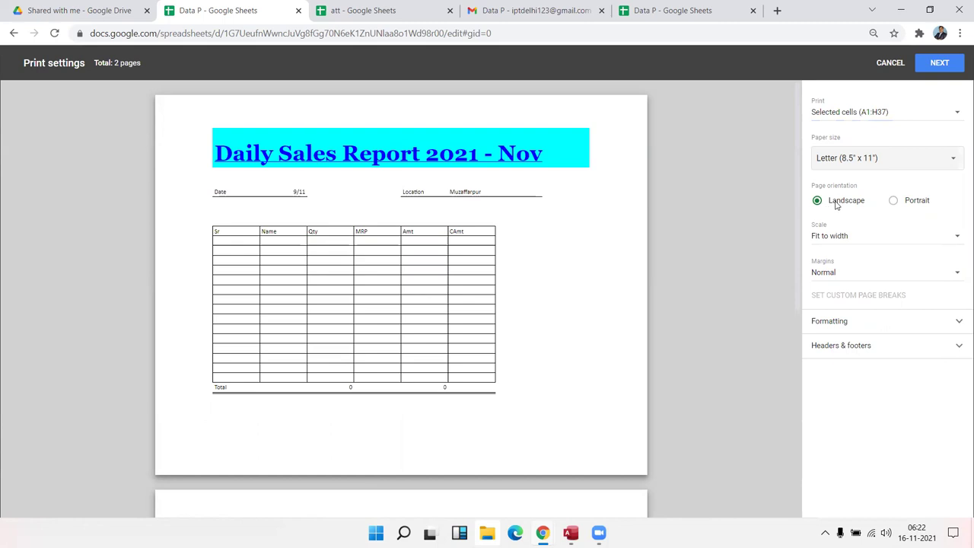
{"action": "left_click", "coordinate": [870, 239]}
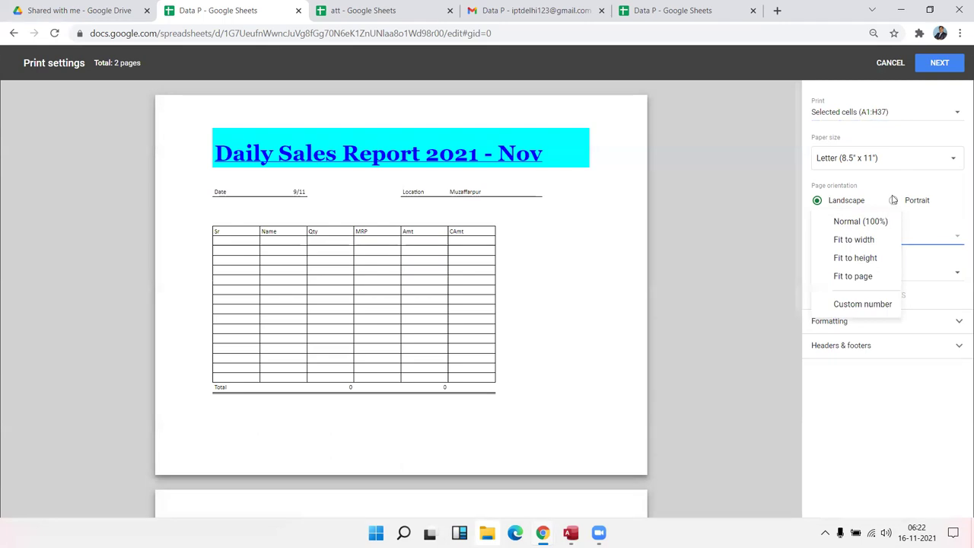
{"action": "left_click", "coordinate": [937, 183]}
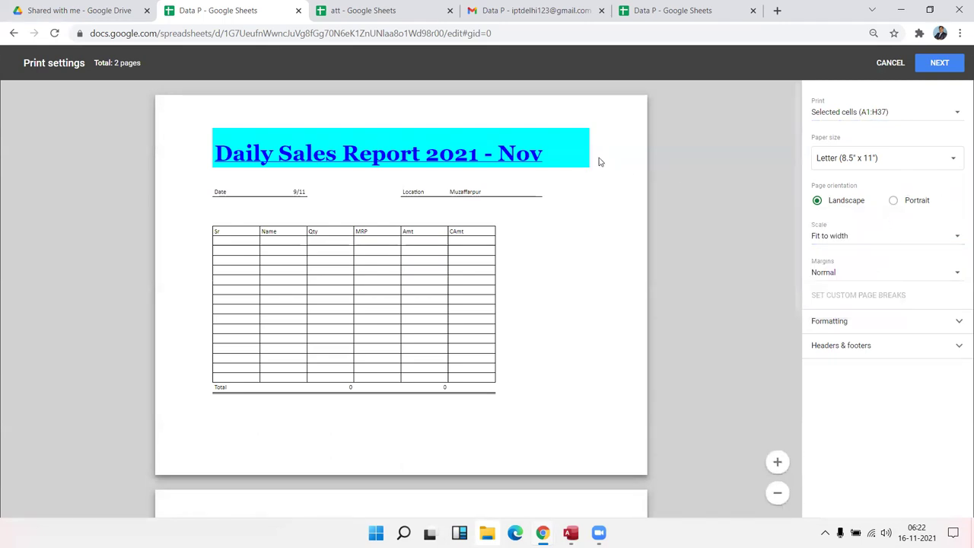
{"action": "left_click", "coordinate": [885, 274]}
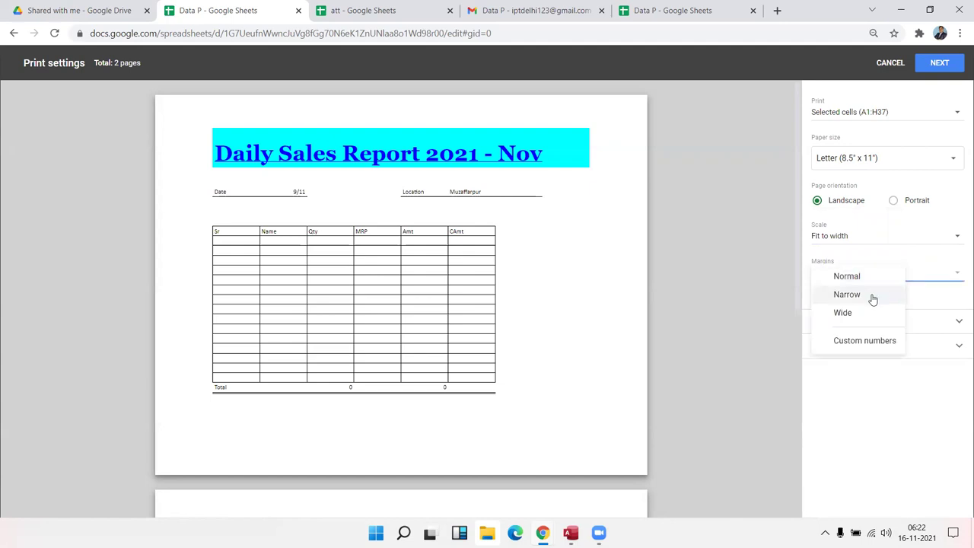
{"action": "left_click", "coordinate": [872, 295]}
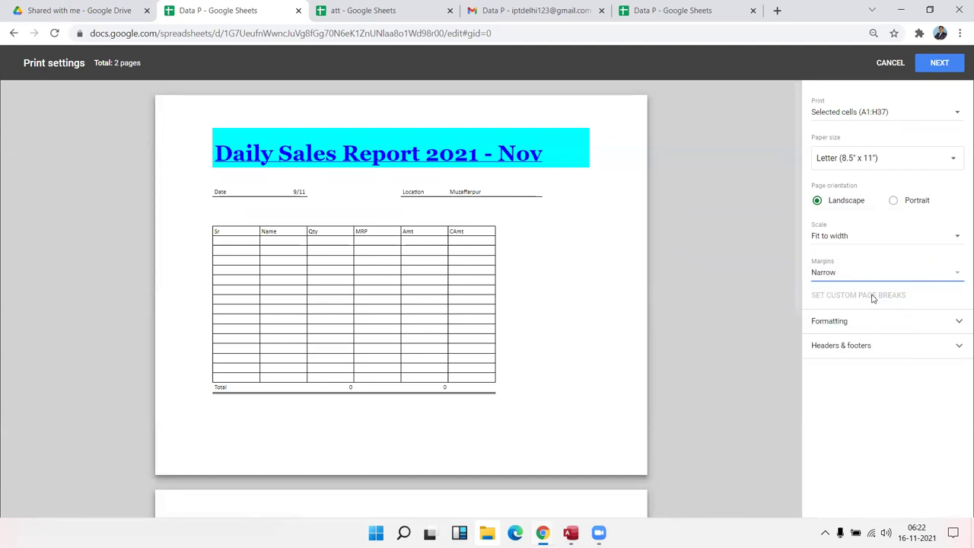
- Expand and collapse the Formatting and Headers & footers sections, then cancel print settings
{"action": "left_click", "coordinate": [835, 326]}
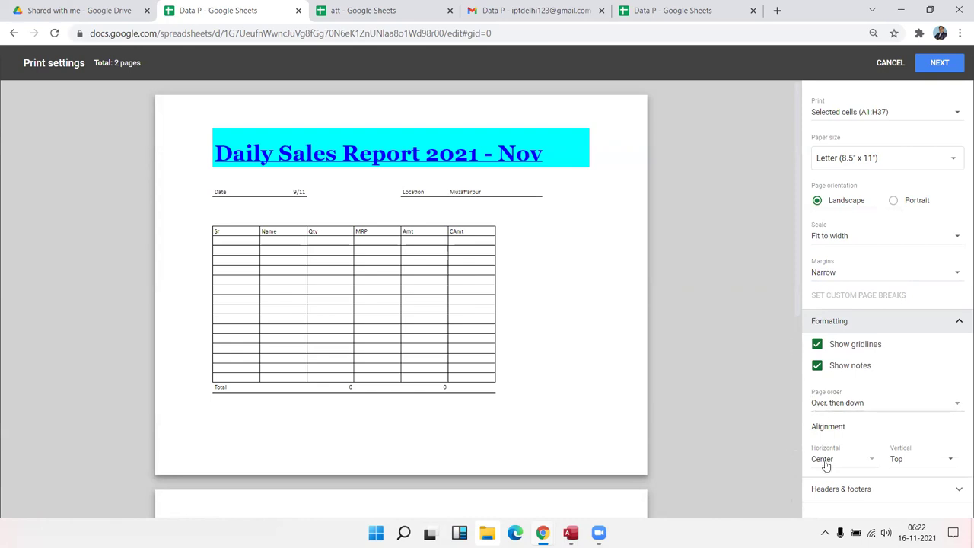
{"action": "left_click", "coordinate": [838, 328]}
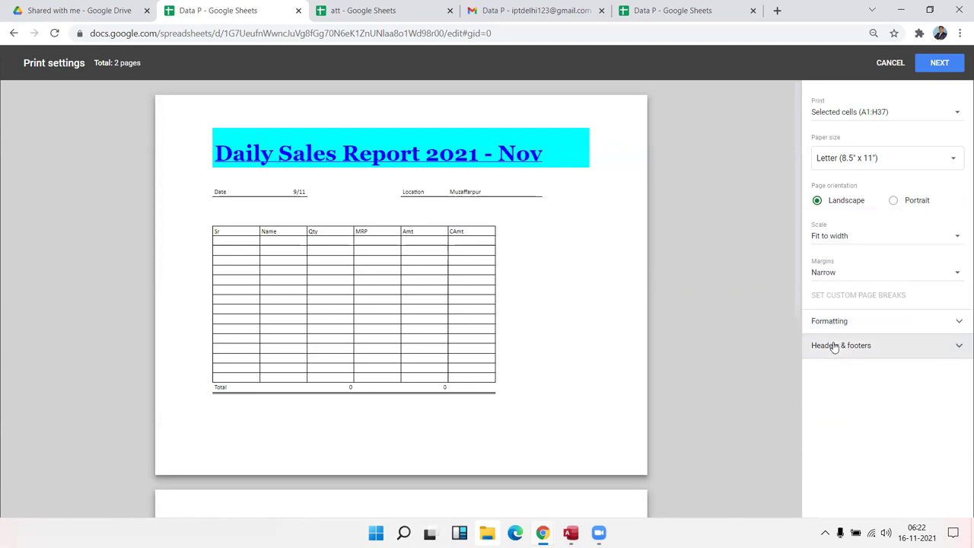
{"action": "left_click", "coordinate": [834, 346]}
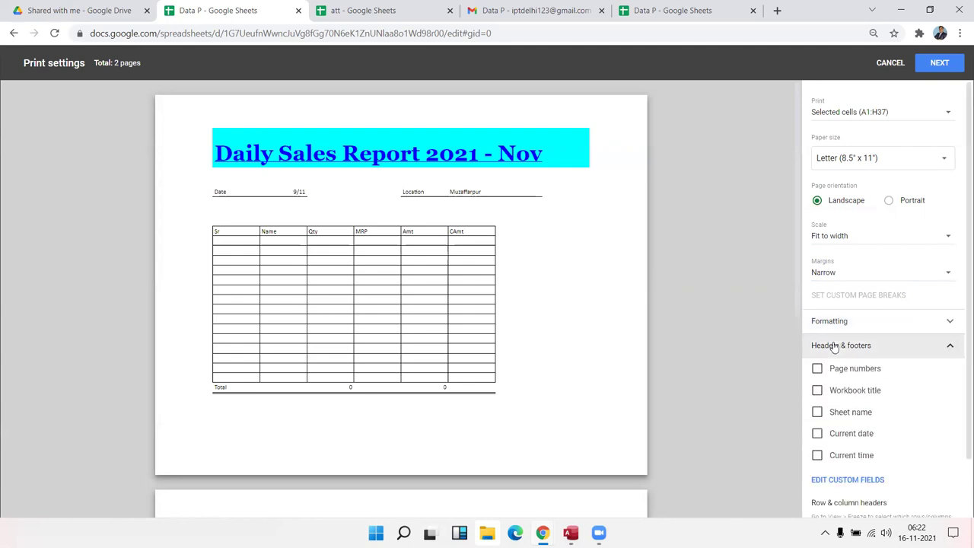
{"action": "left_click", "coordinate": [833, 346]}
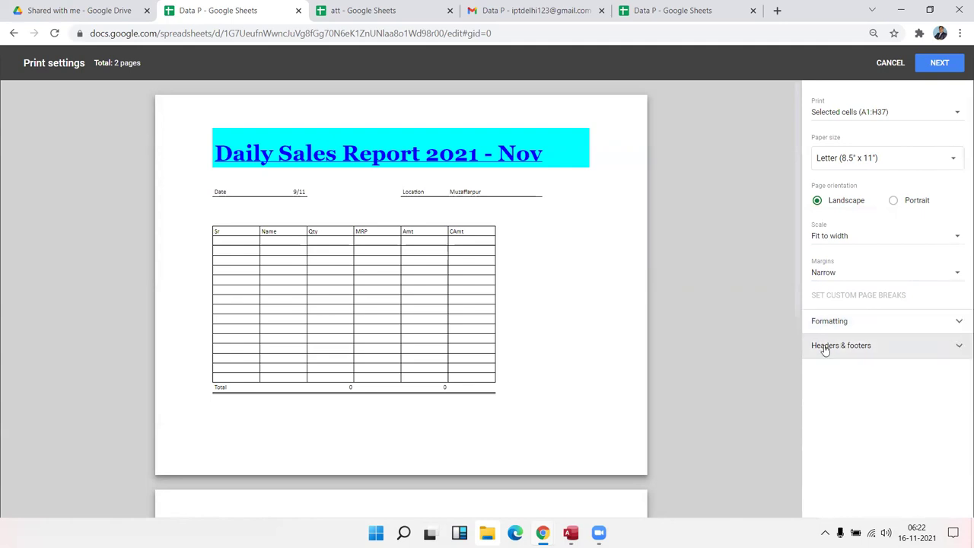
{"action": "left_click", "coordinate": [888, 65]}
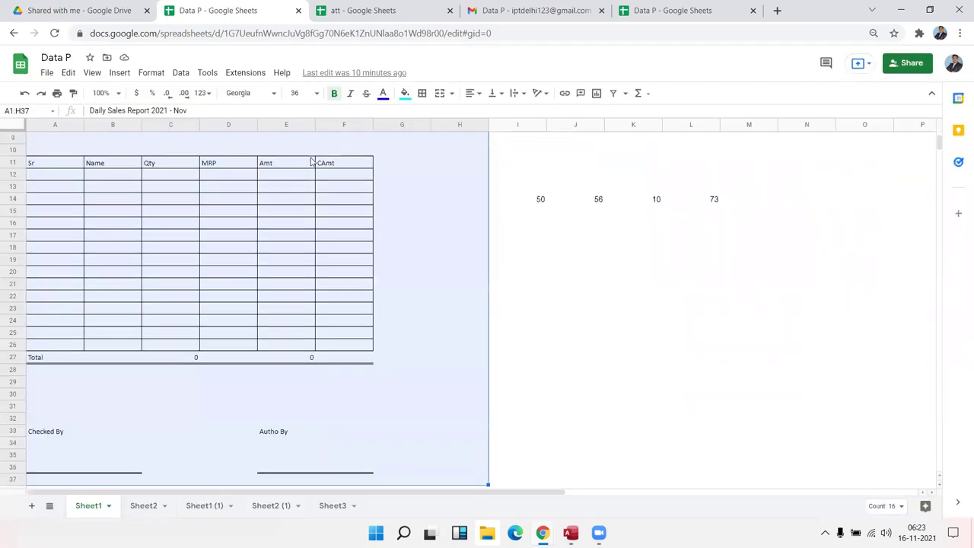
{"action": "left_click", "coordinate": [517, 260]}
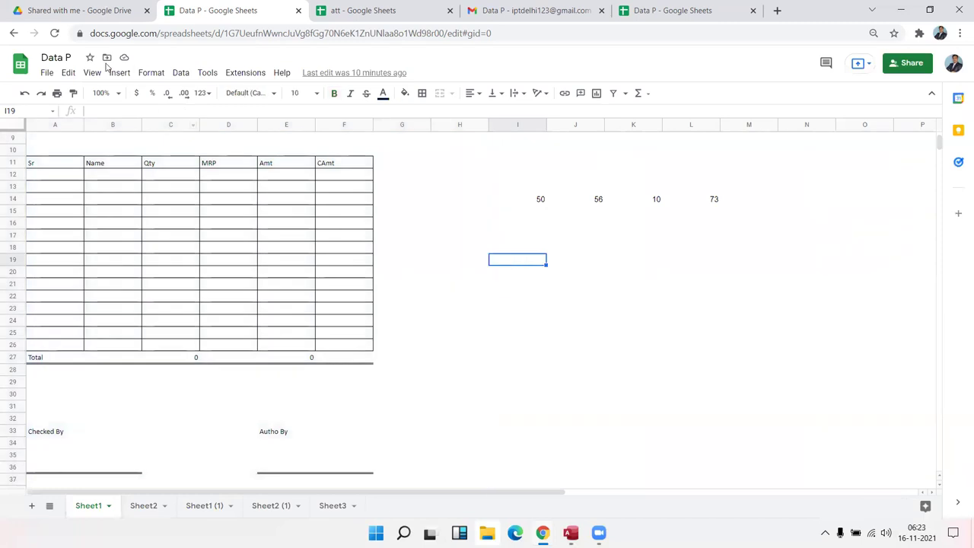
{"action": "left_click", "coordinate": [46, 73]}
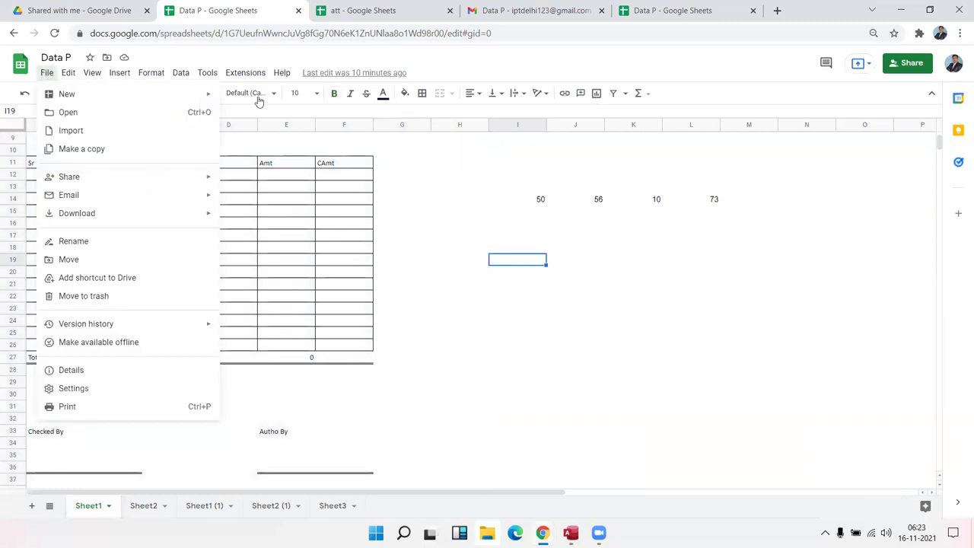
{"action": "left_click", "coordinate": [597, 249]}
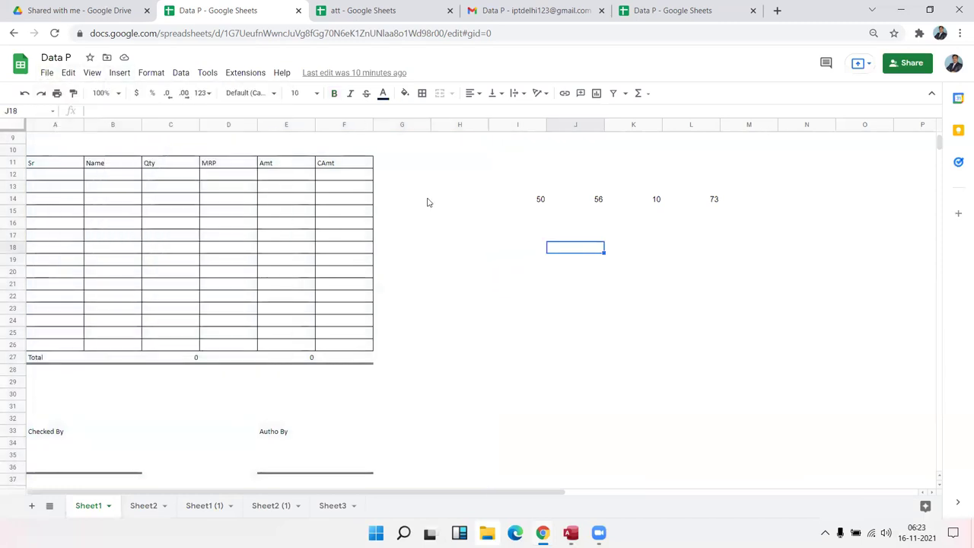
{"action": "left_click", "coordinate": [70, 76]}
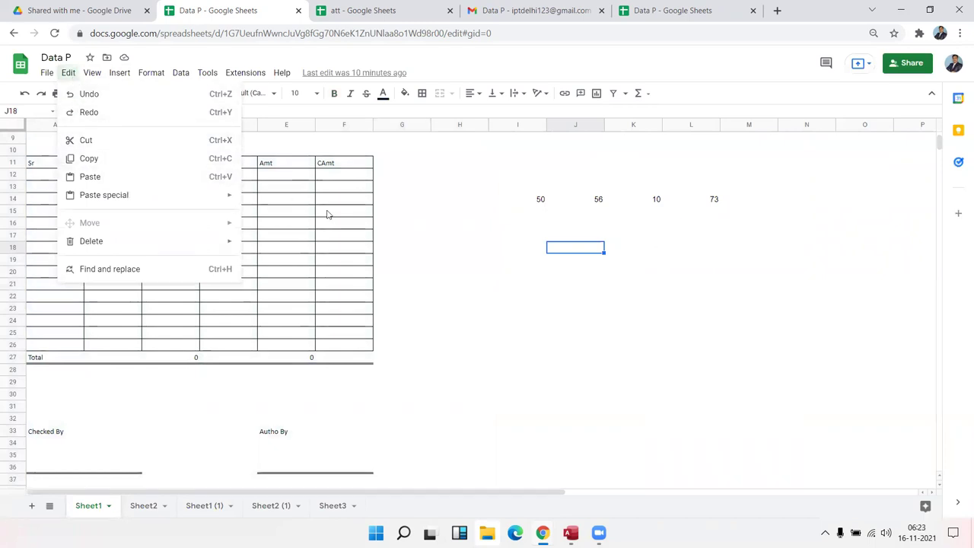
{"action": "left_click", "coordinate": [472, 250]}
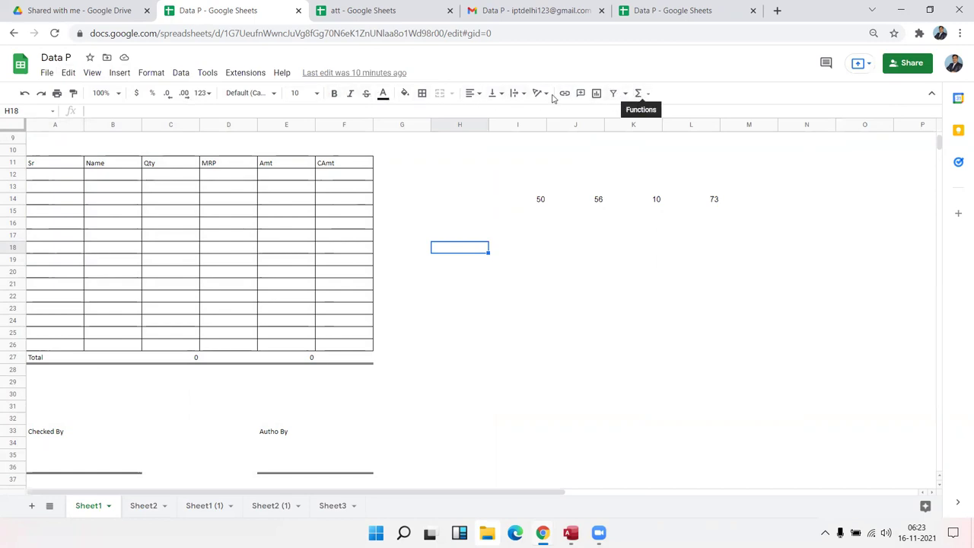
{"action": "left_click", "coordinate": [578, 251]}
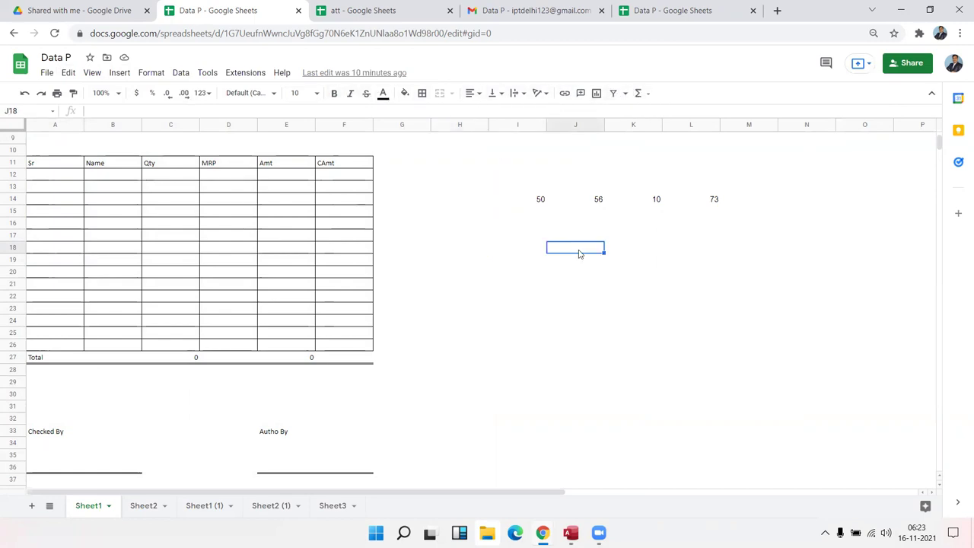